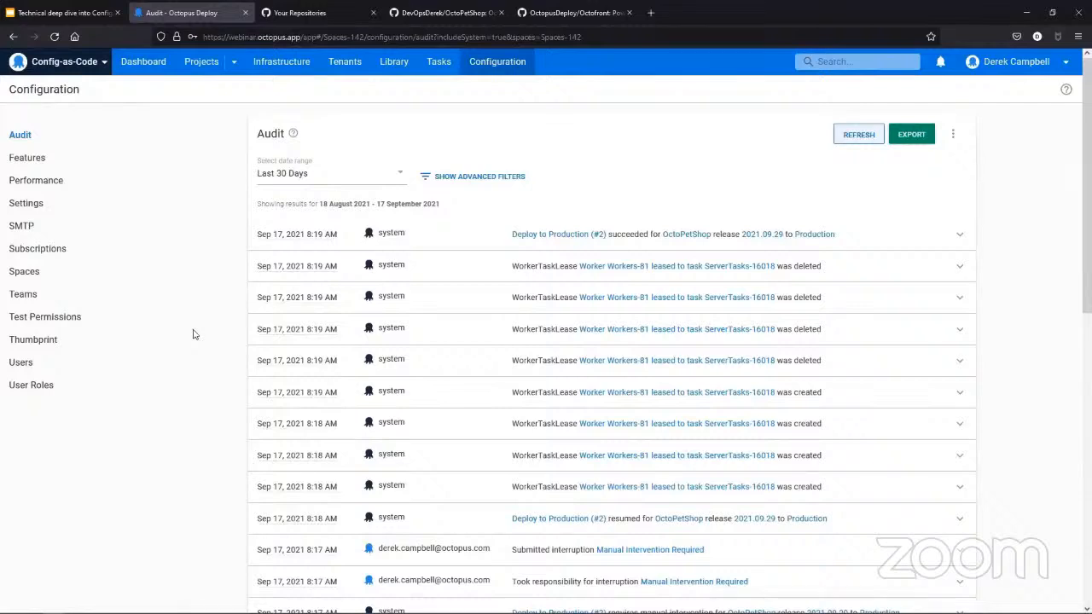
# - Open the Features configuration and expand the Configuration as Code setting to check whether it is enabled
pyautogui.click(45, 165)
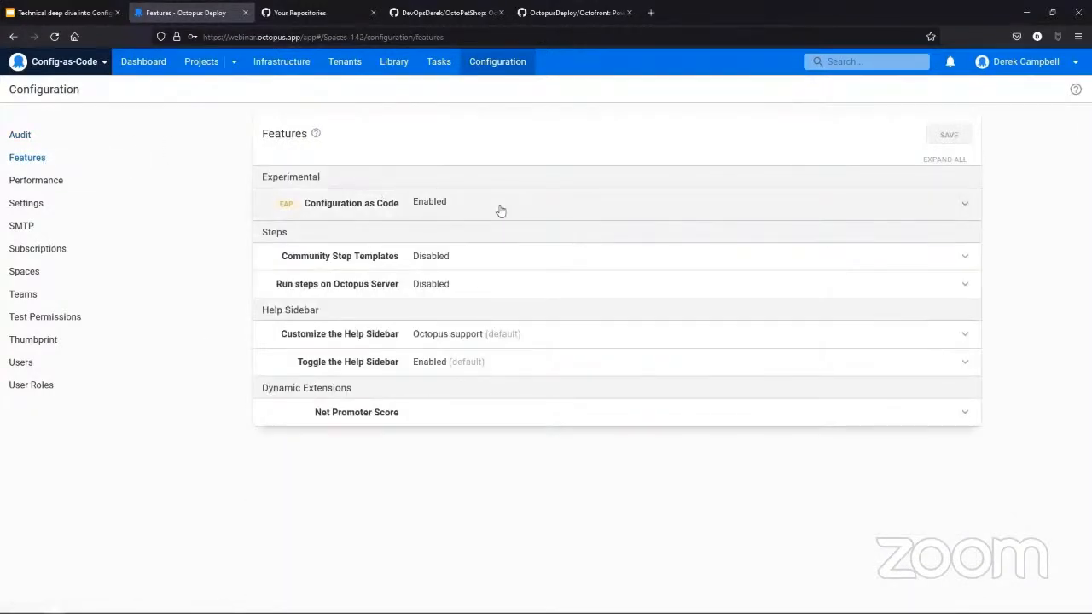
pyautogui.click(501, 210)
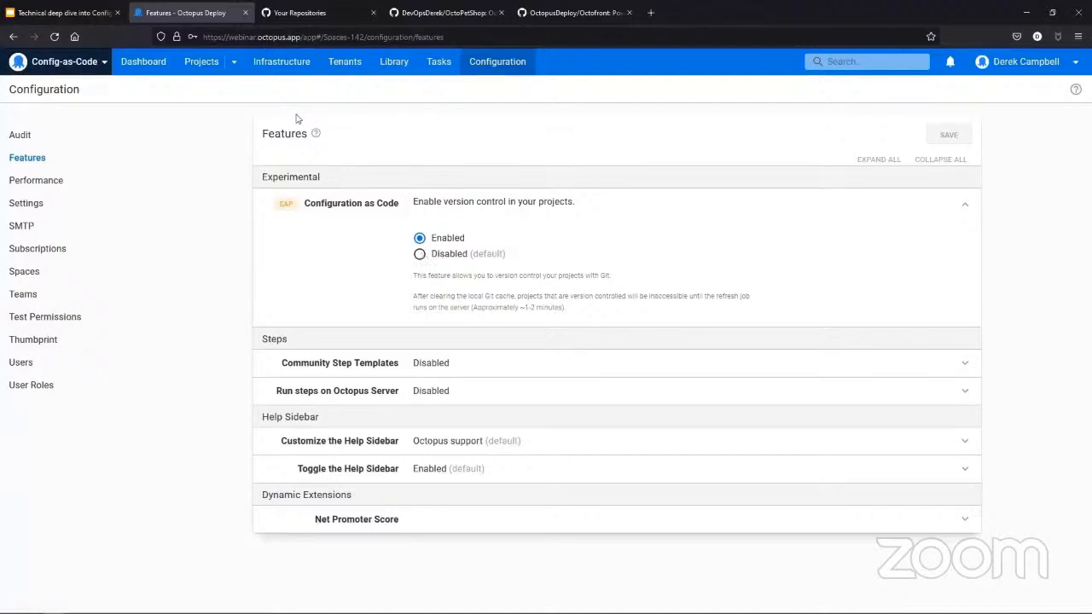
pyautogui.moveTo(288, 205)
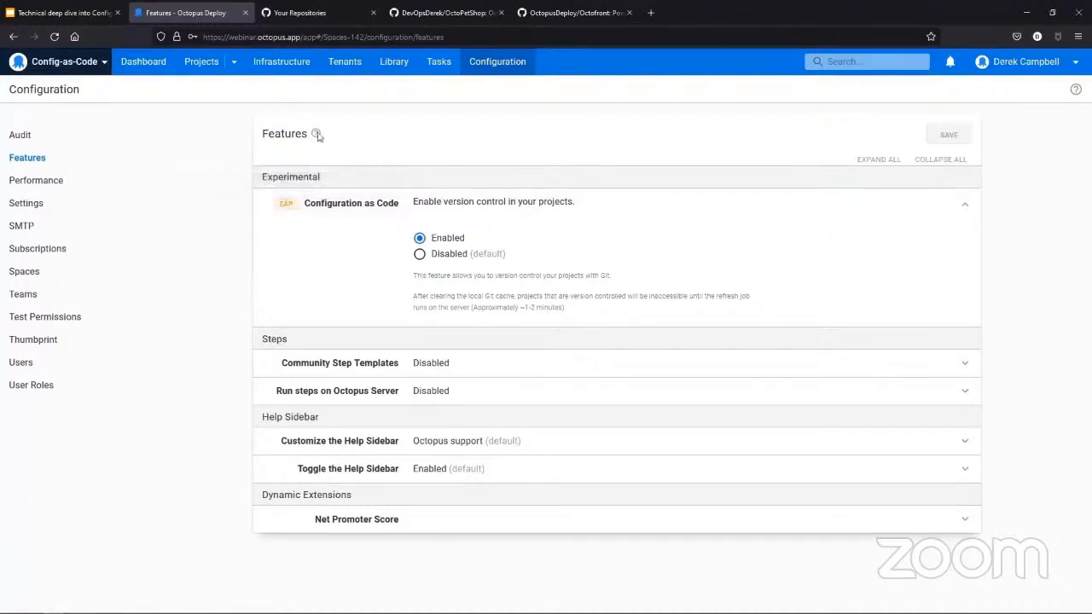
# - Add a new project named "Demo for Config as Code" with version control enabled, and save it to configure VCS
pyautogui.click(143, 62)
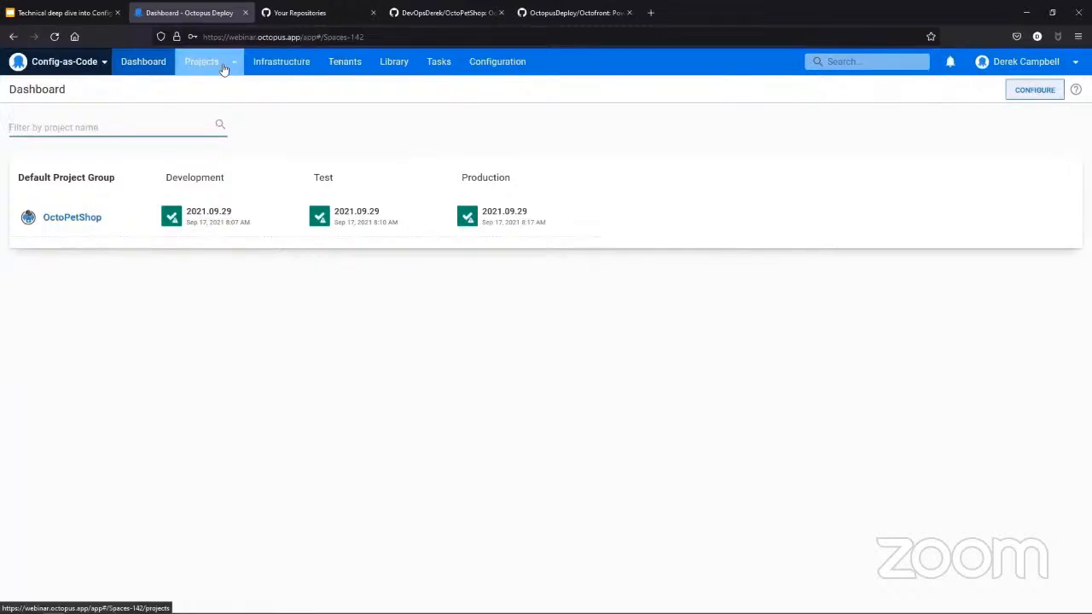
pyautogui.click(195, 65)
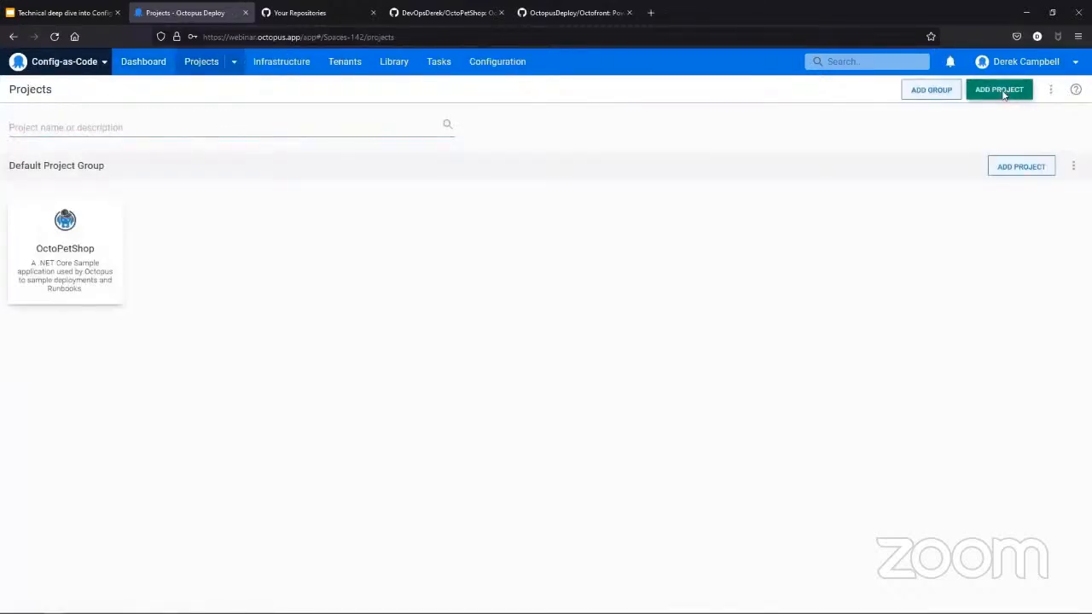
pyautogui.click(1002, 91)
pyautogui.write('D')
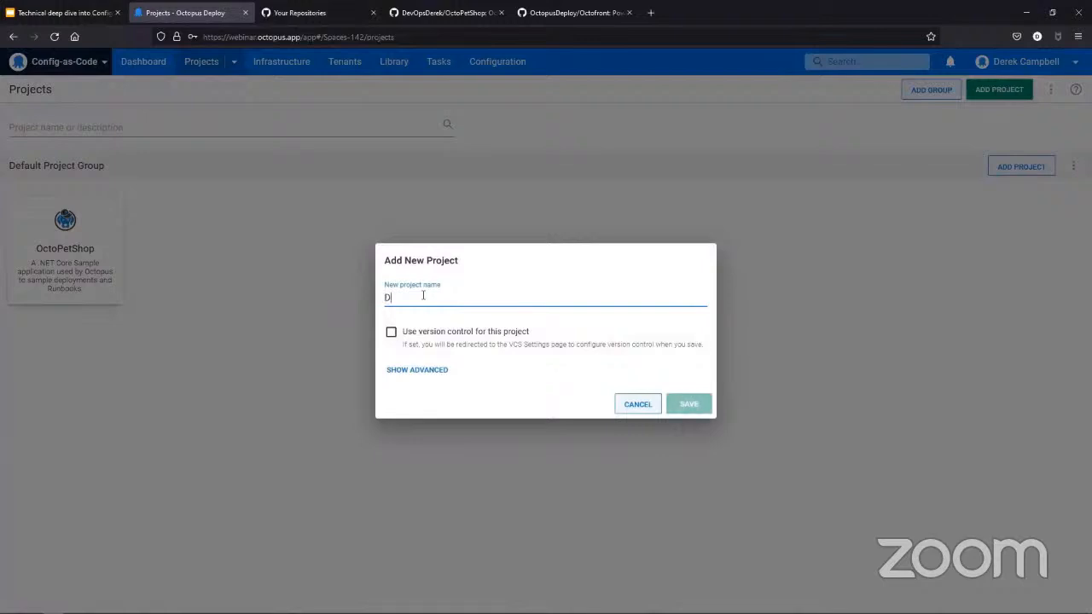
pyautogui.write('emo for')
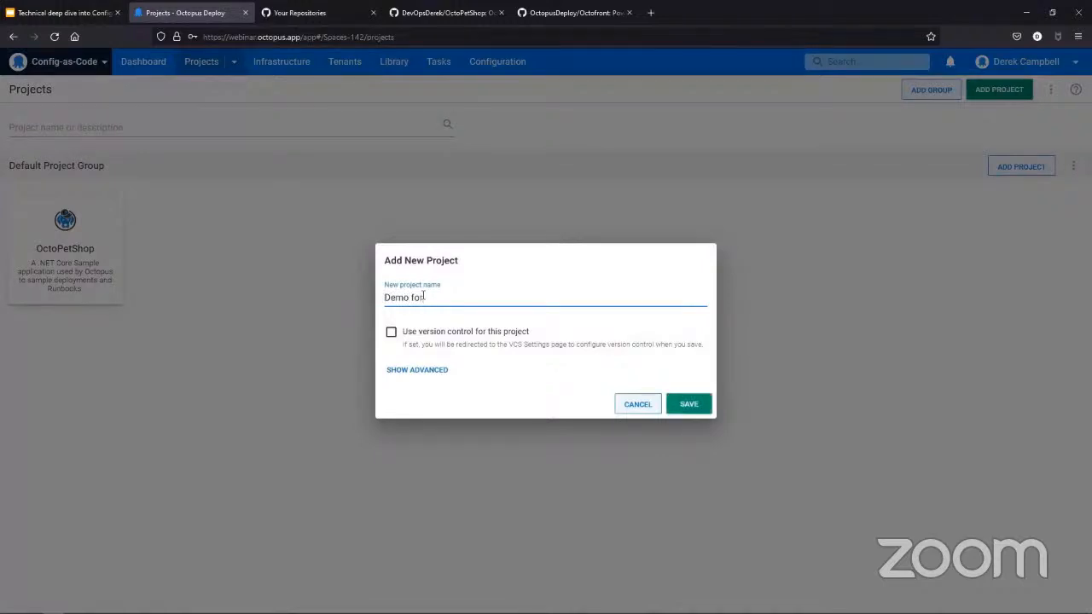
pyautogui.write(' Config as Code')
pyautogui.click(392, 335)
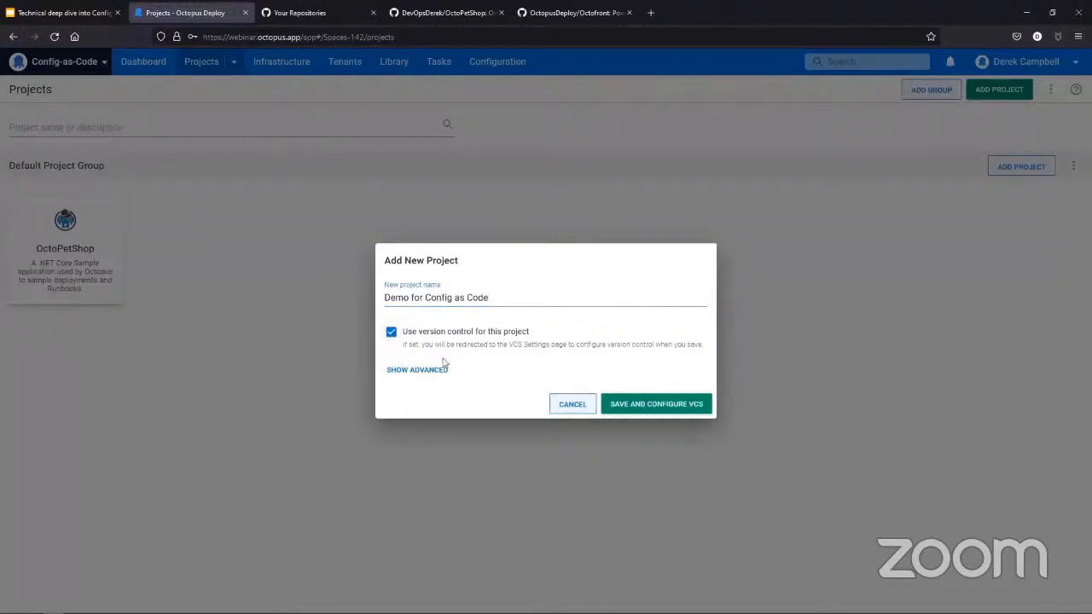
pyautogui.click(689, 406)
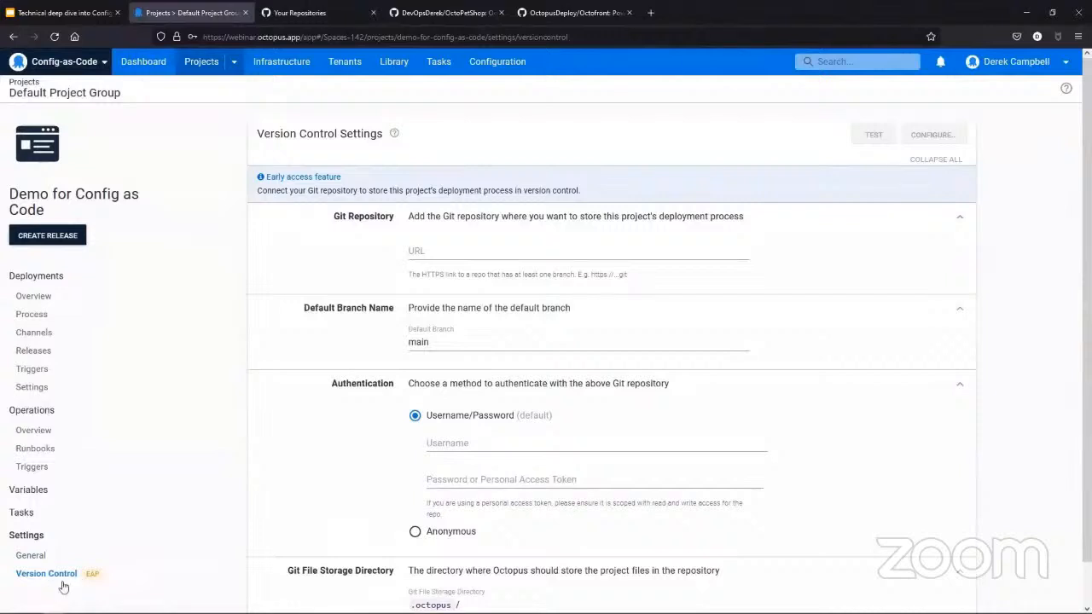
# - Place the cursor in the Git repository URL field and review the project's other version control settings
pyautogui.click(415, 248)
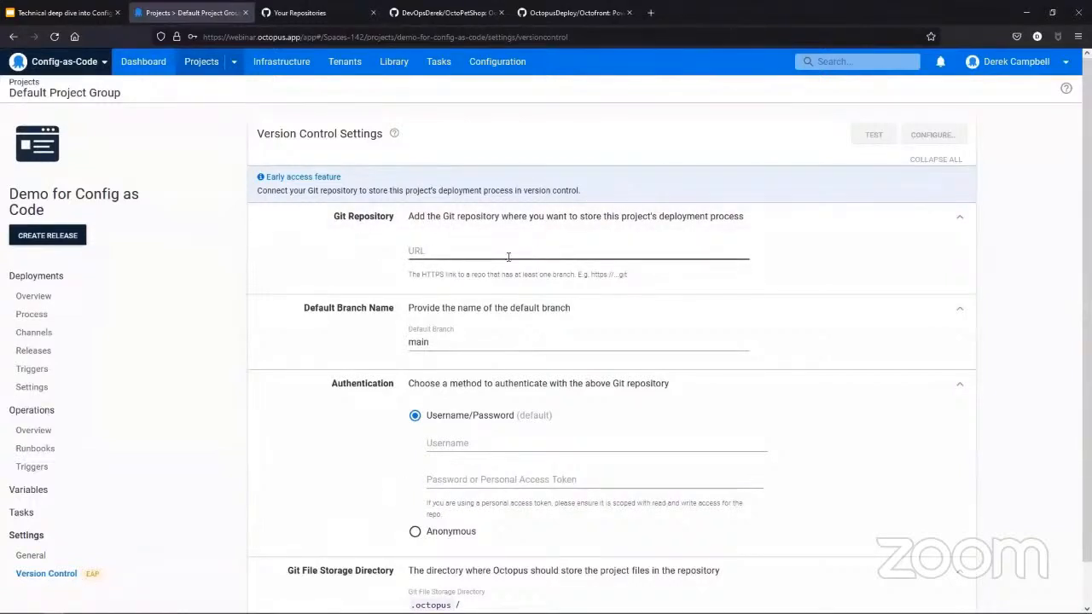
pyautogui.click(455, 254)
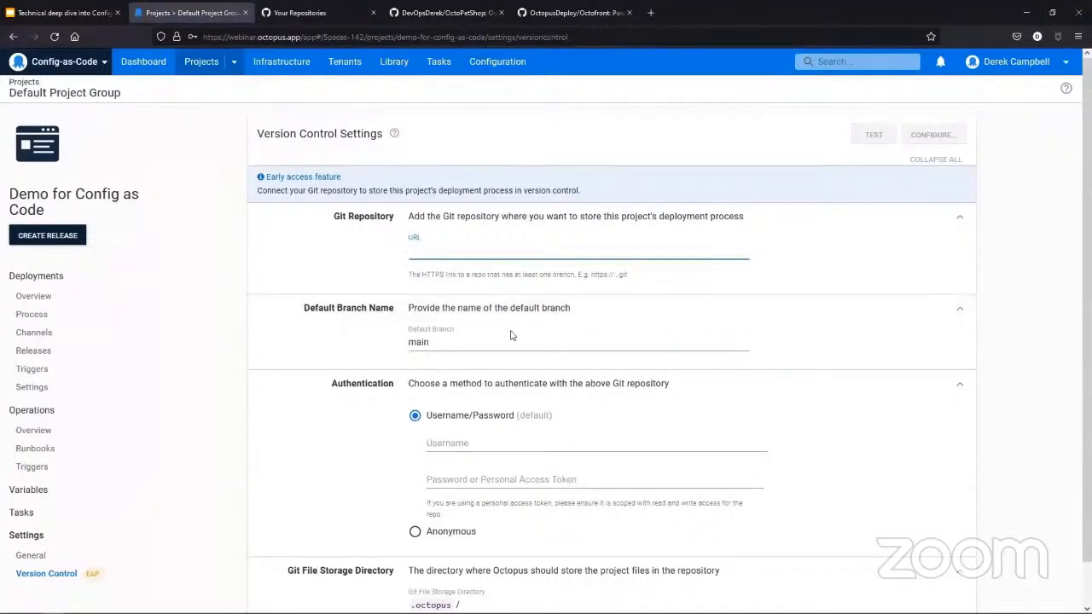
pyautogui.scroll(-1, 511, 335)
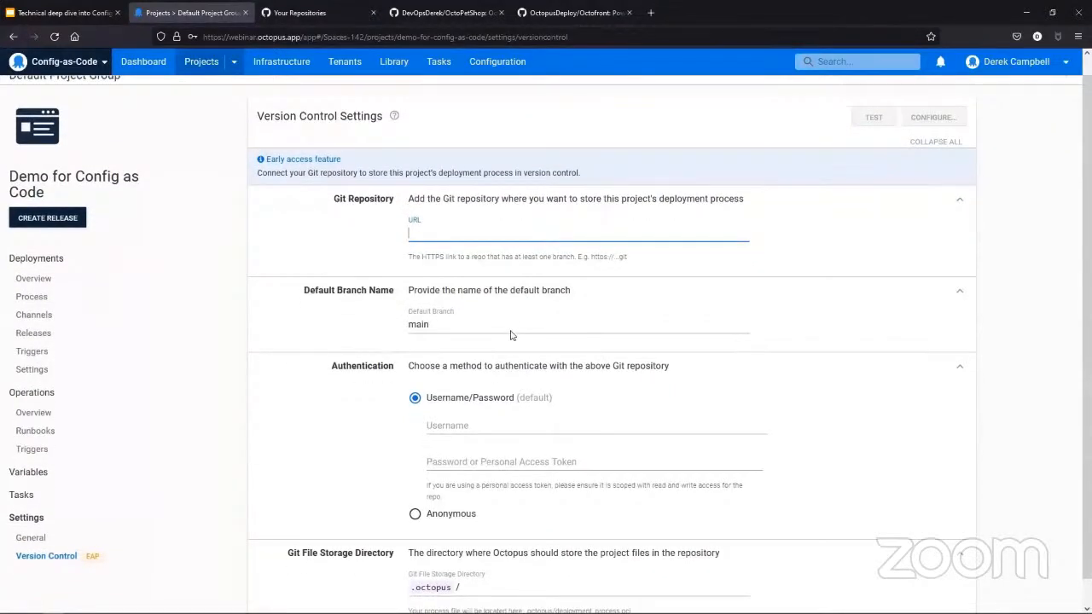
pyautogui.scroll(1, 510, 335)
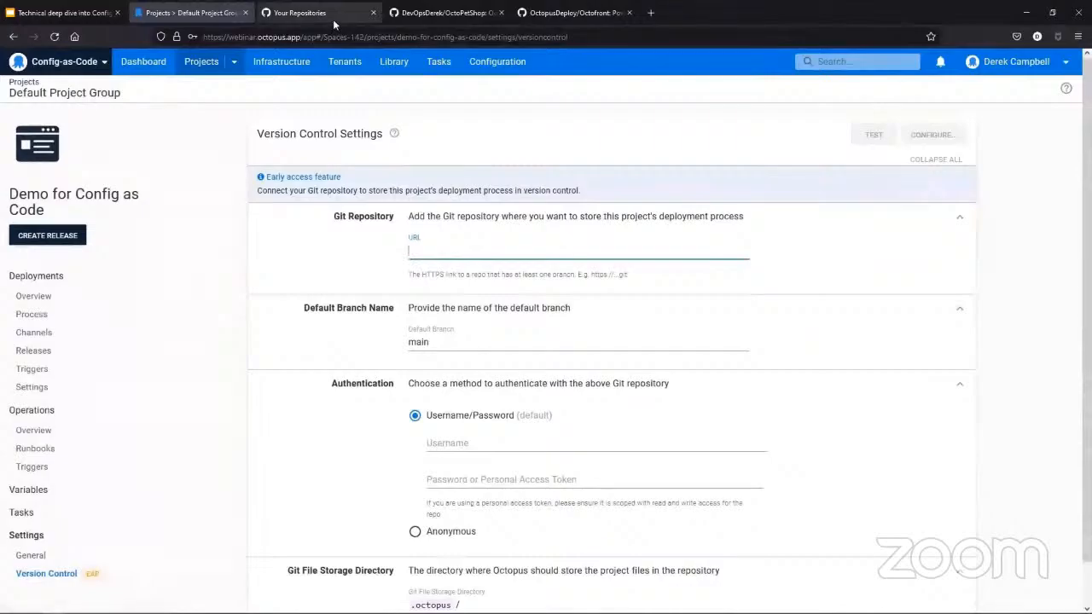
# - Switch to GitHub and start a new repository named "Demo for Config as Code"
pyautogui.click(332, 19)
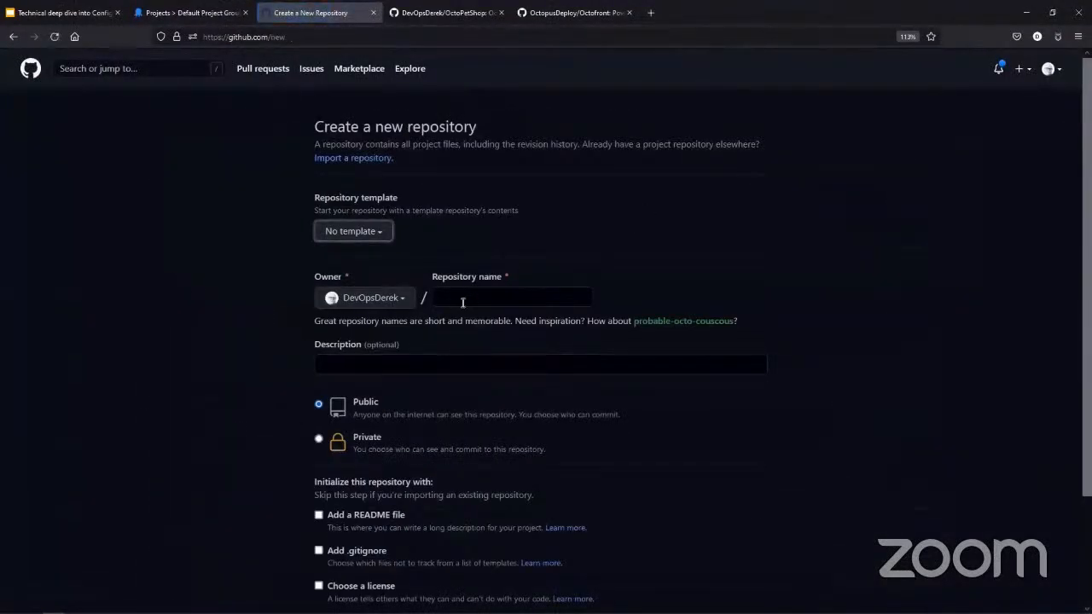
pyautogui.click(461, 298)
pyautogui.write('Demo')
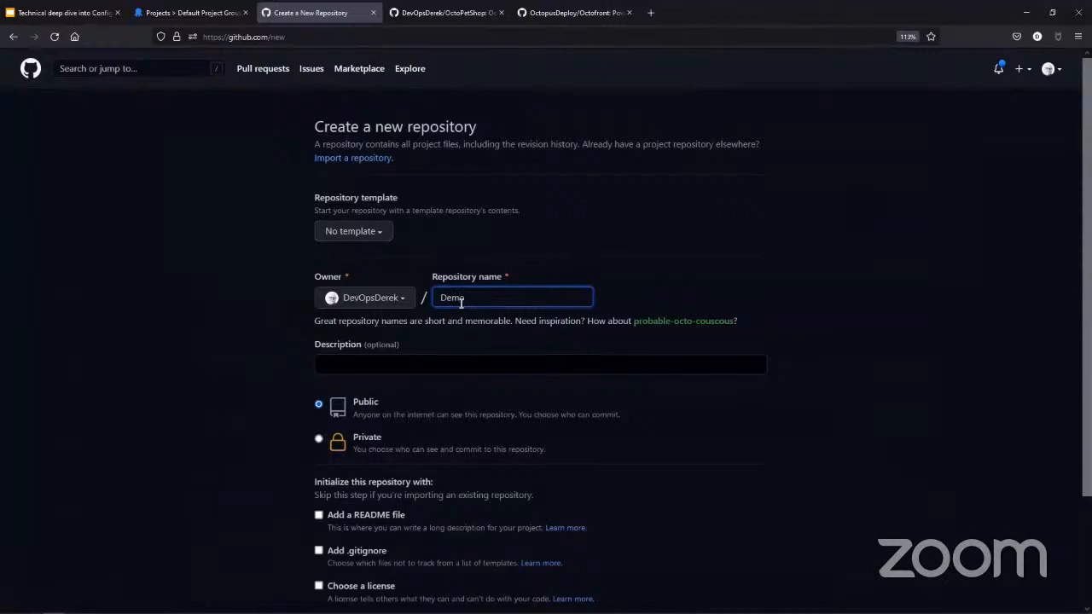
pyautogui.write(' for Confi')
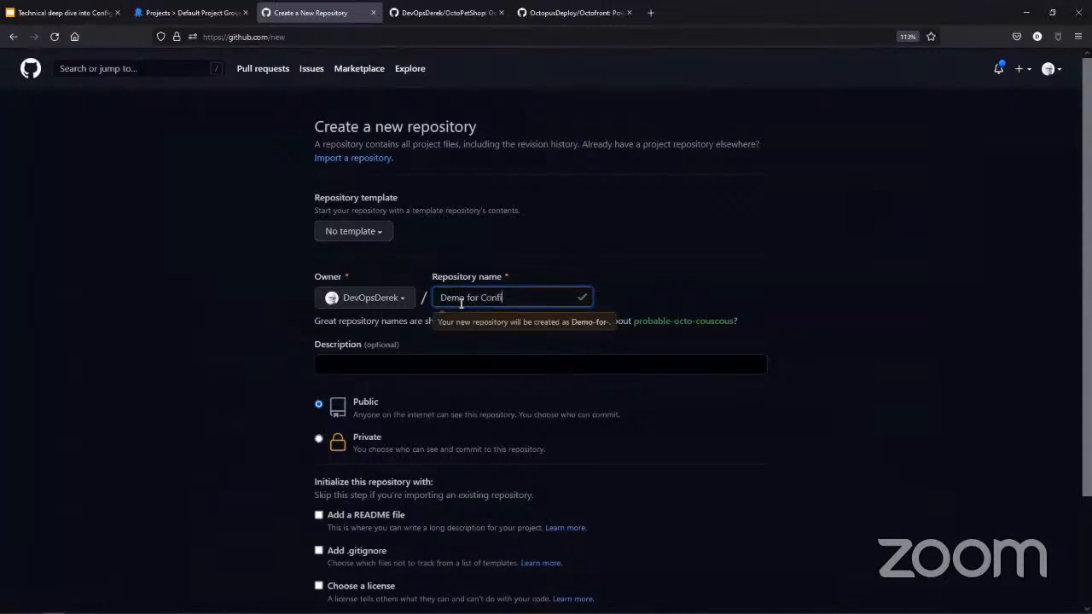
pyautogui.write('g as Code')
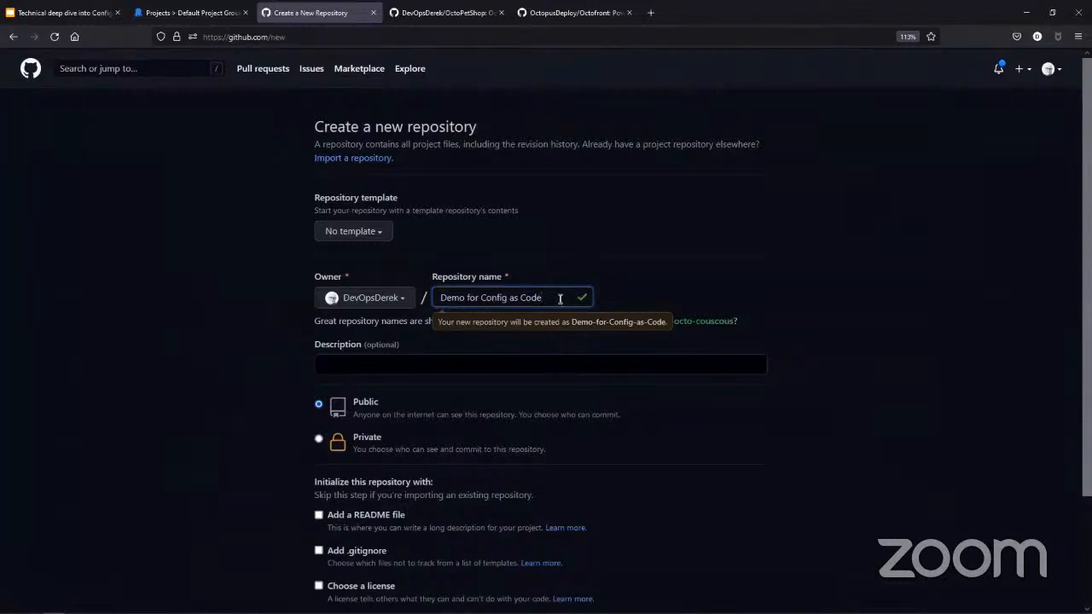
# - Initialize the repository with a README file and the MIT License, and create it
pyautogui.scroll(-1, 316, 480)
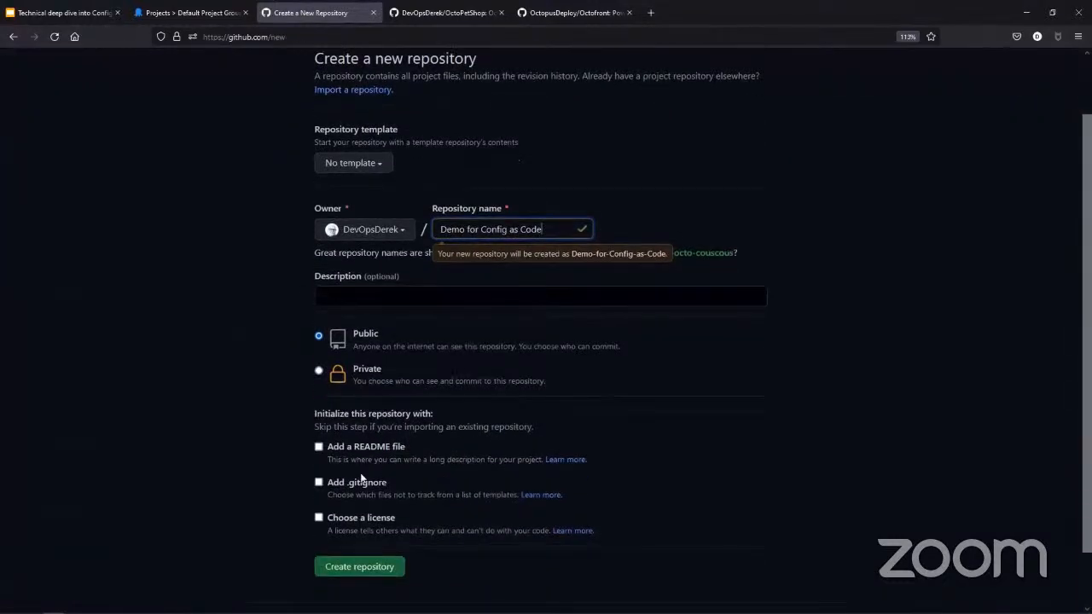
pyautogui.click(319, 447)
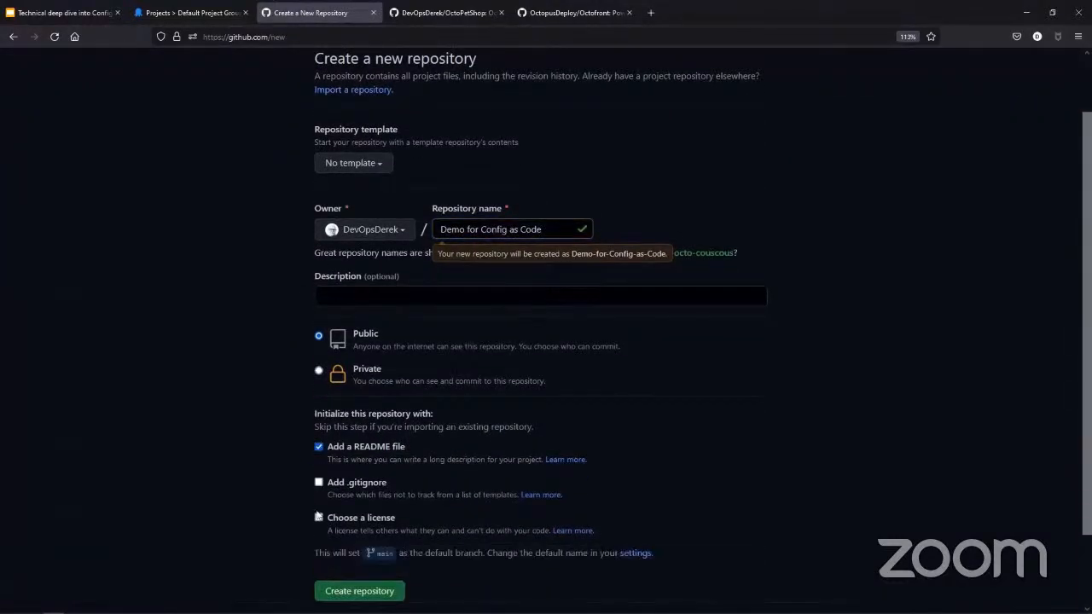
pyautogui.click(318, 519)
pyautogui.click(363, 551)
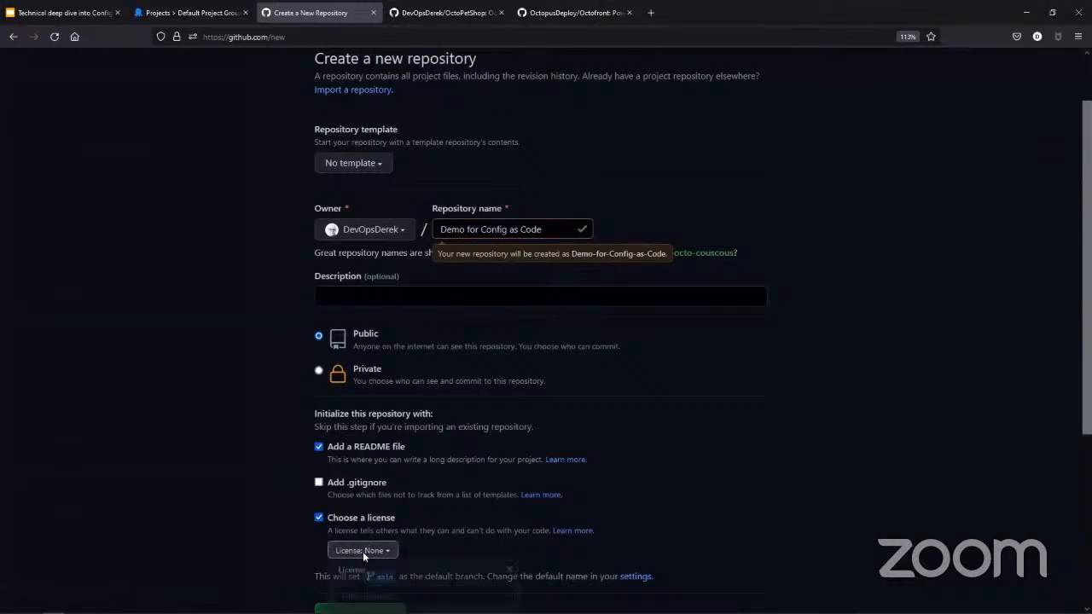
pyautogui.scroll(-1, 366, 558)
pyautogui.click(379, 554)
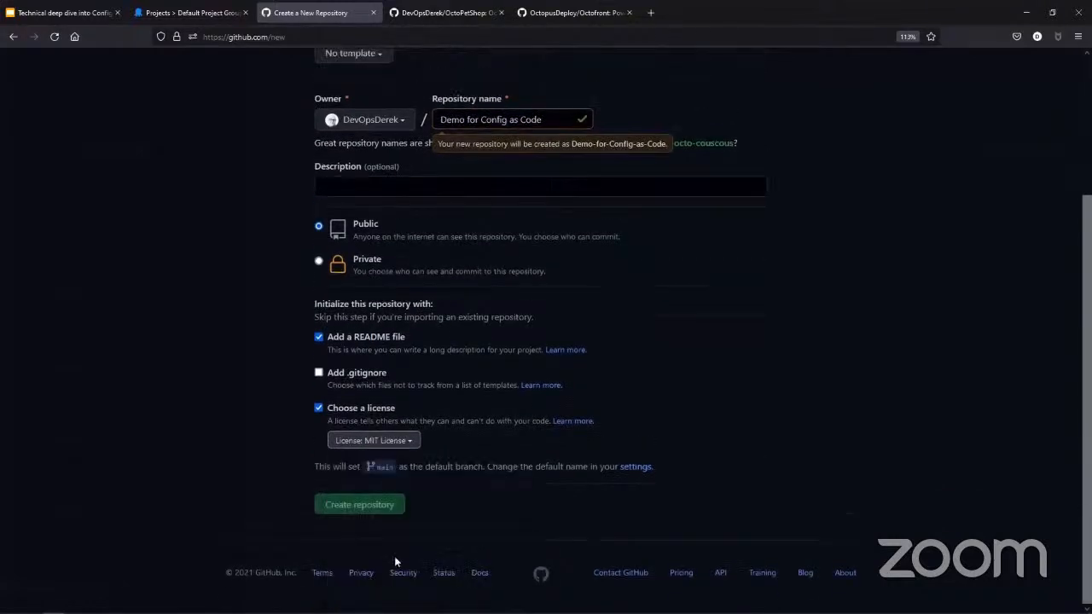
pyautogui.click(362, 508)
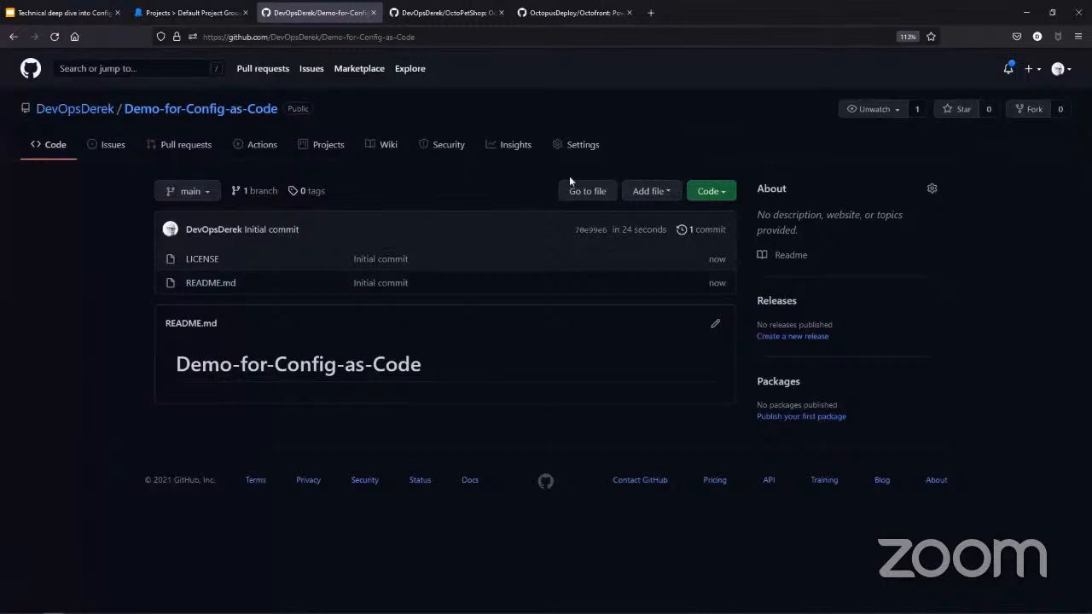
# - Copy the new repository's HTTPS clone URL and paste it as the project's Git repository URL in Octopus Deploy
pyautogui.click(713, 193)
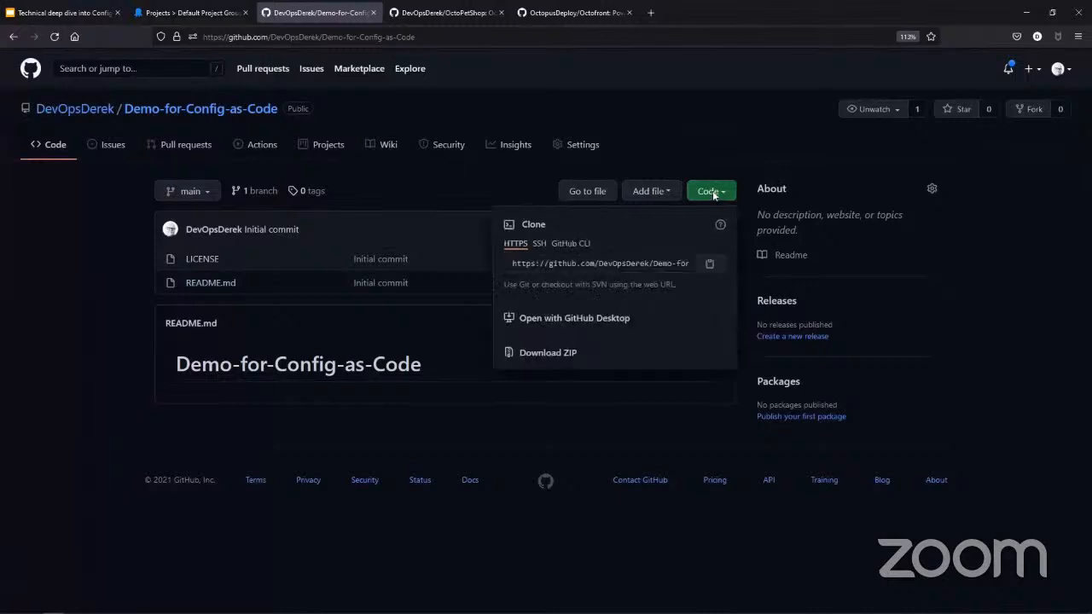
pyautogui.click(712, 265)
pyautogui.click(205, 10)
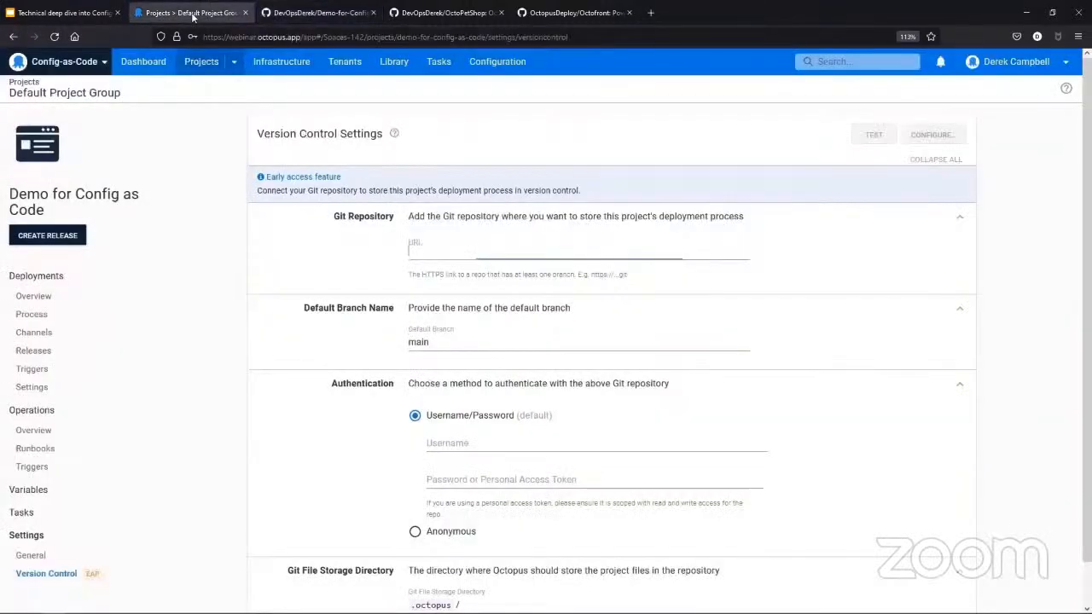
pyautogui.hotkey('ctrl', 'v')
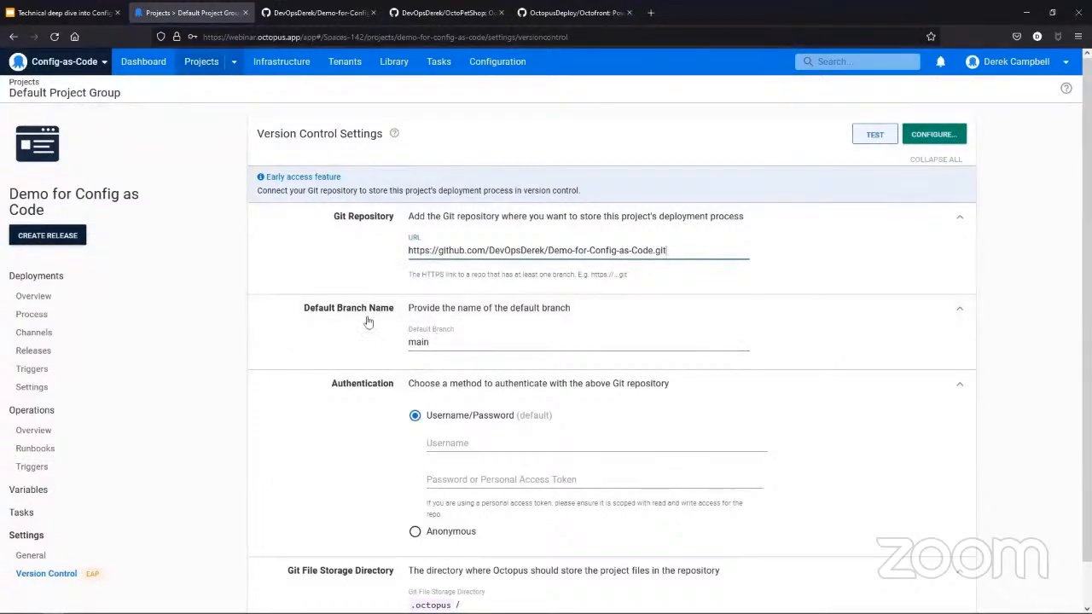
# - Keep main as the default branch, and fill in the GitHub username and the personal access token for authentication
pyautogui.press('Tab')
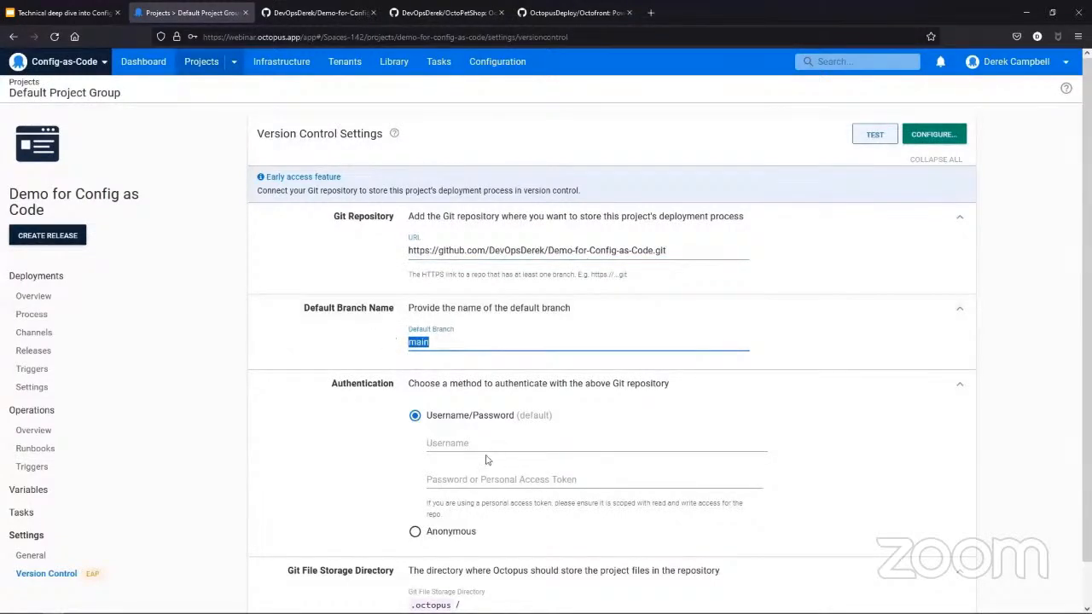
pyautogui.click(458, 442)
pyautogui.write('DevO')
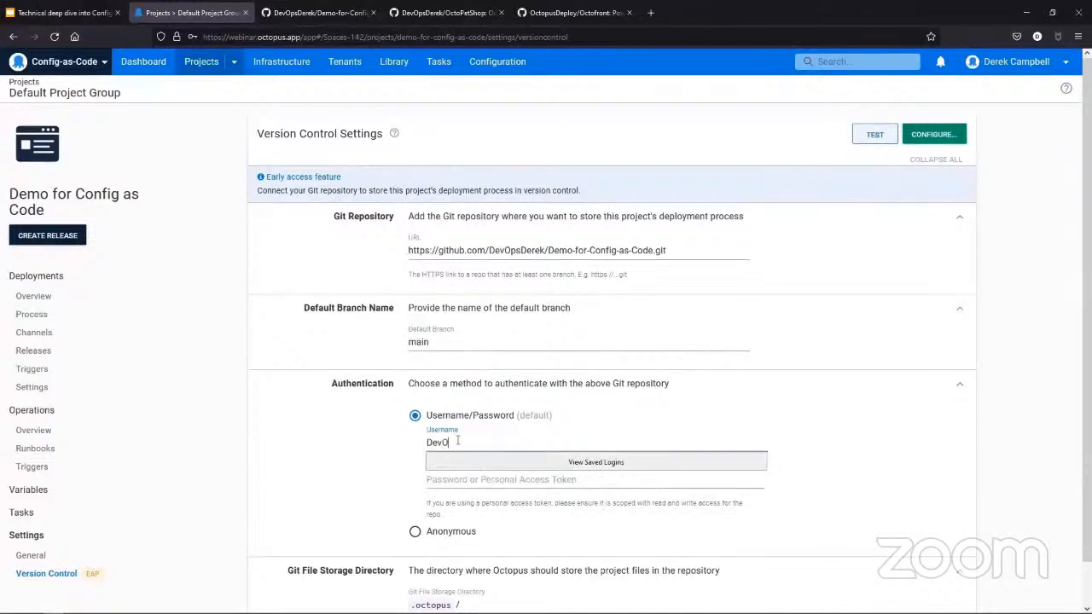
pyautogui.write('psDerek')
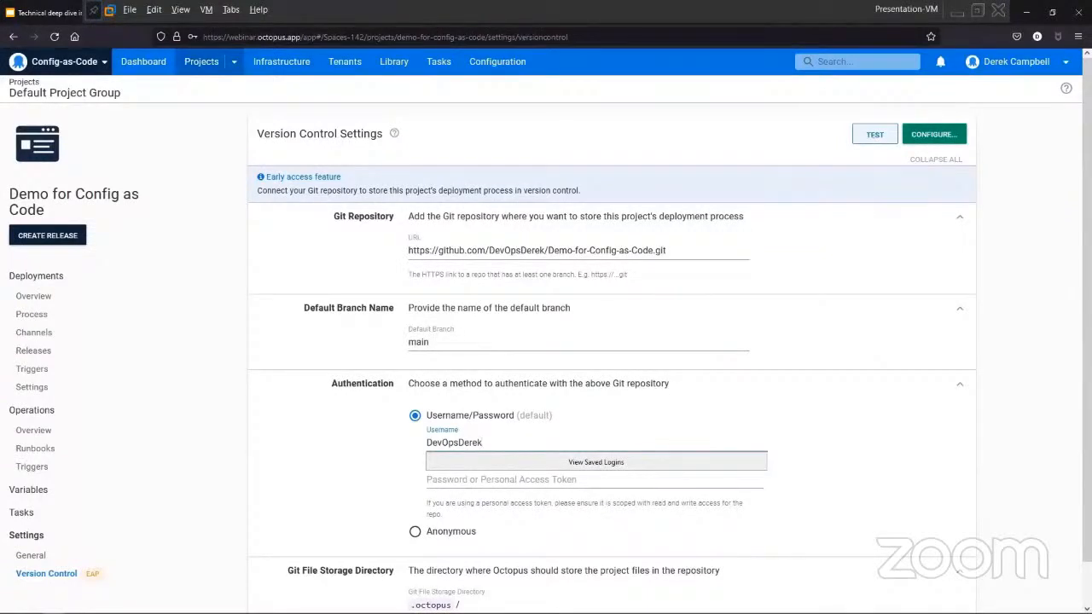
pyautogui.click(180, 9)
pyautogui.click(211, 41)
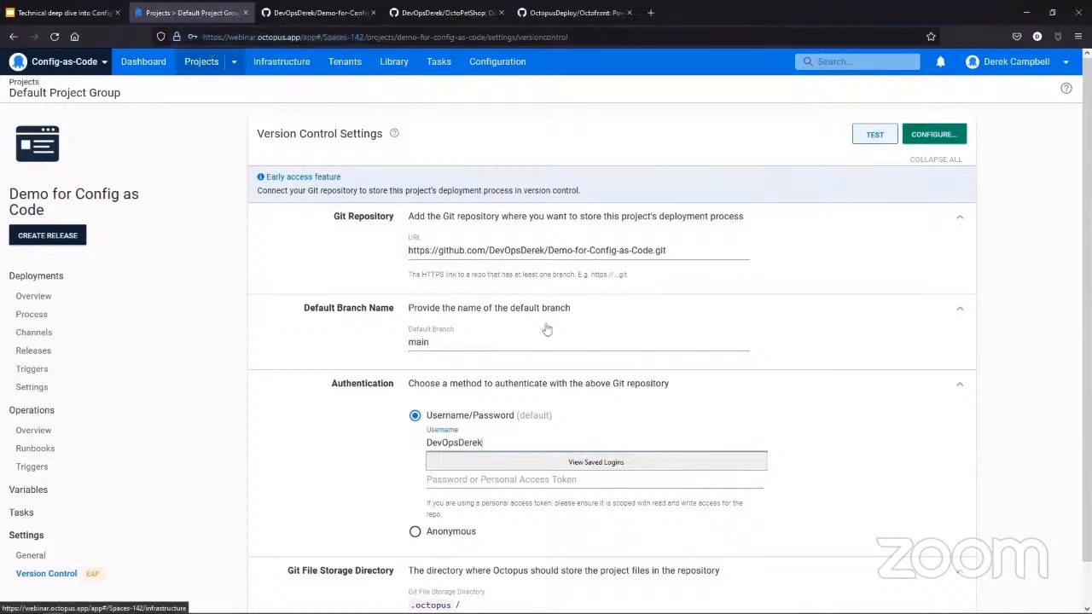
pyautogui.click(708, 486)
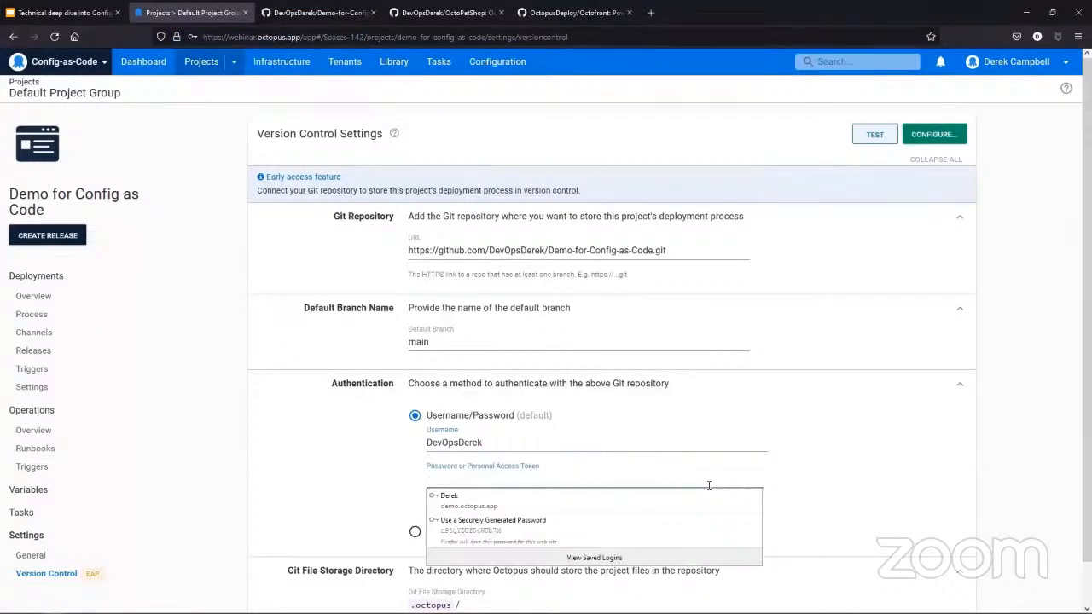
pyautogui.click(709, 488)
pyautogui.click(831, 401)
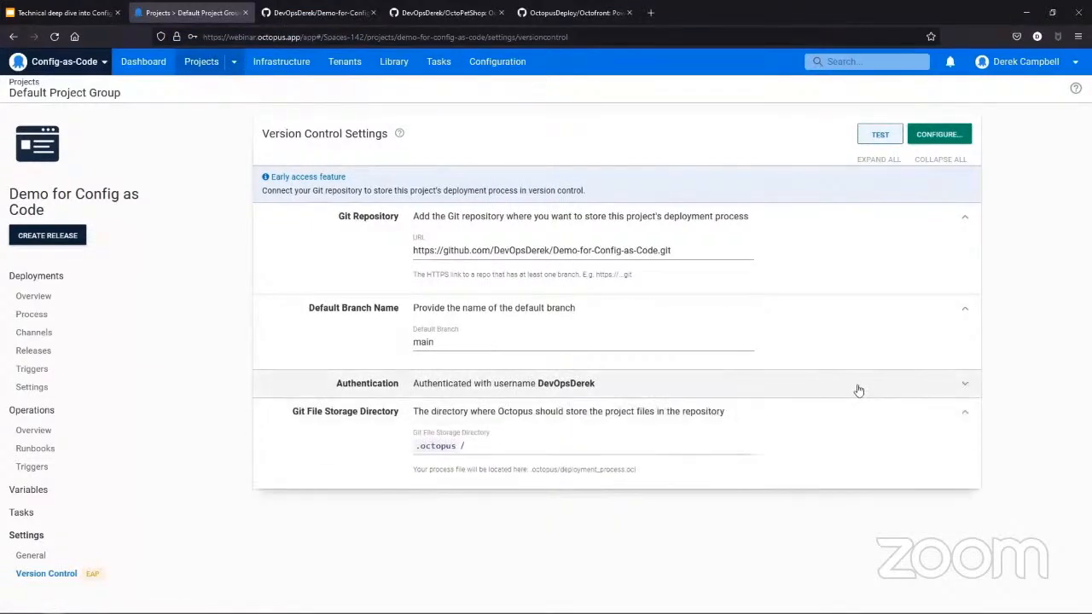
pyautogui.click(856, 385)
# - Test the project's version control settings against the Git repository and dismiss the verification dialog
pyautogui.scroll(-1, 777, 431)
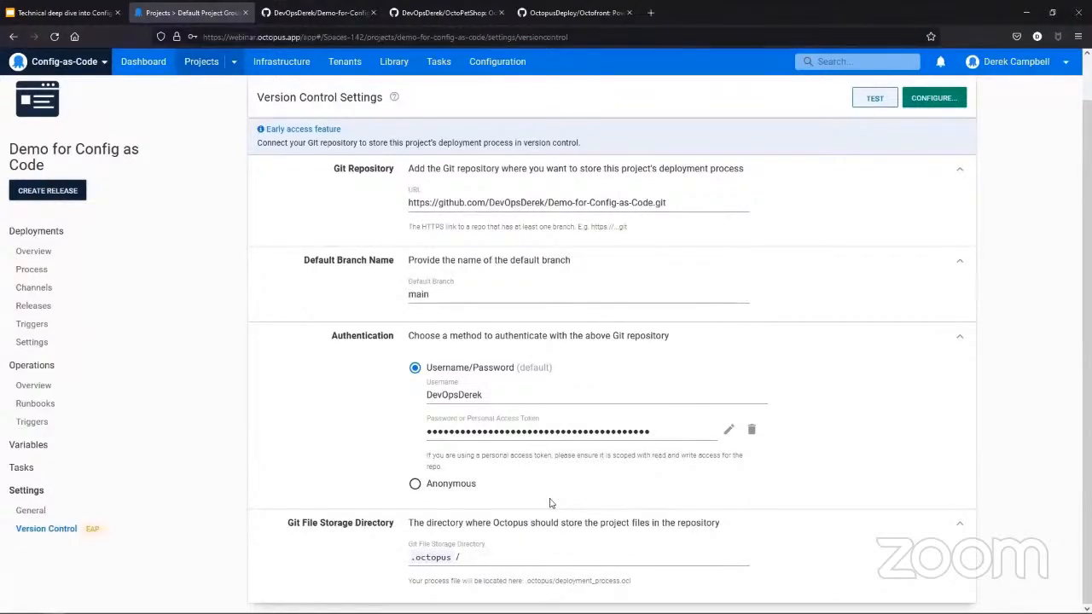
pyautogui.click(875, 99)
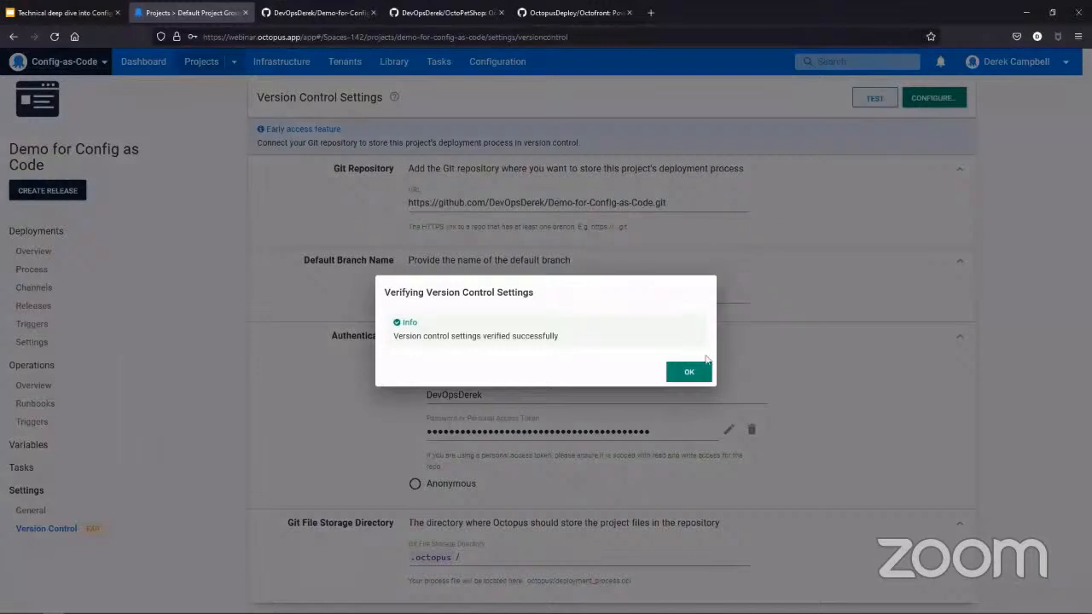
pyautogui.click(689, 375)
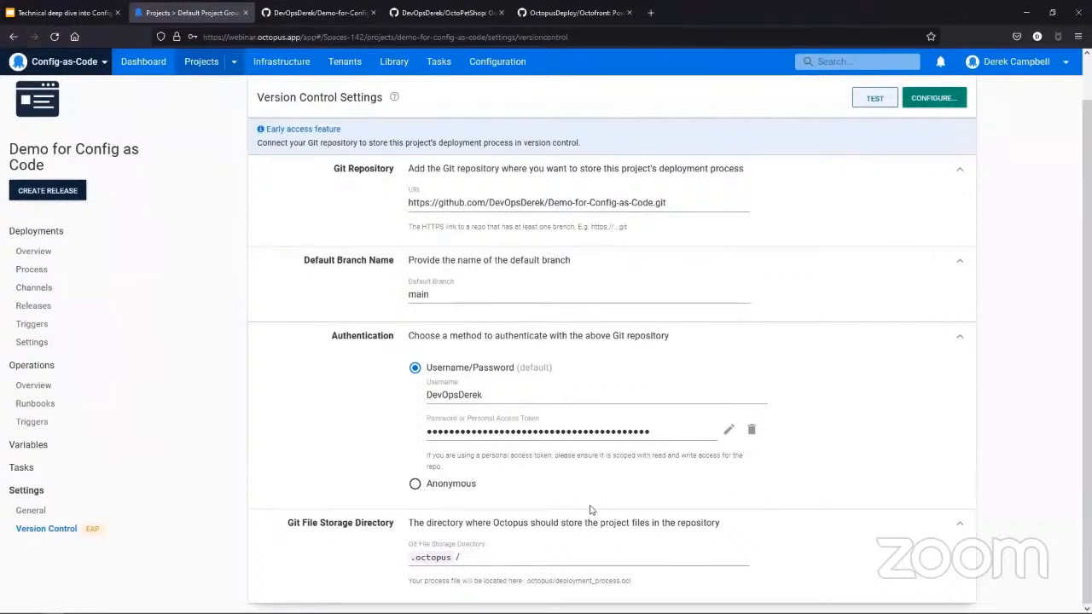
# - Configure version control for the project, committing to the repository with the summary "Initial Commit"
pyautogui.click(932, 99)
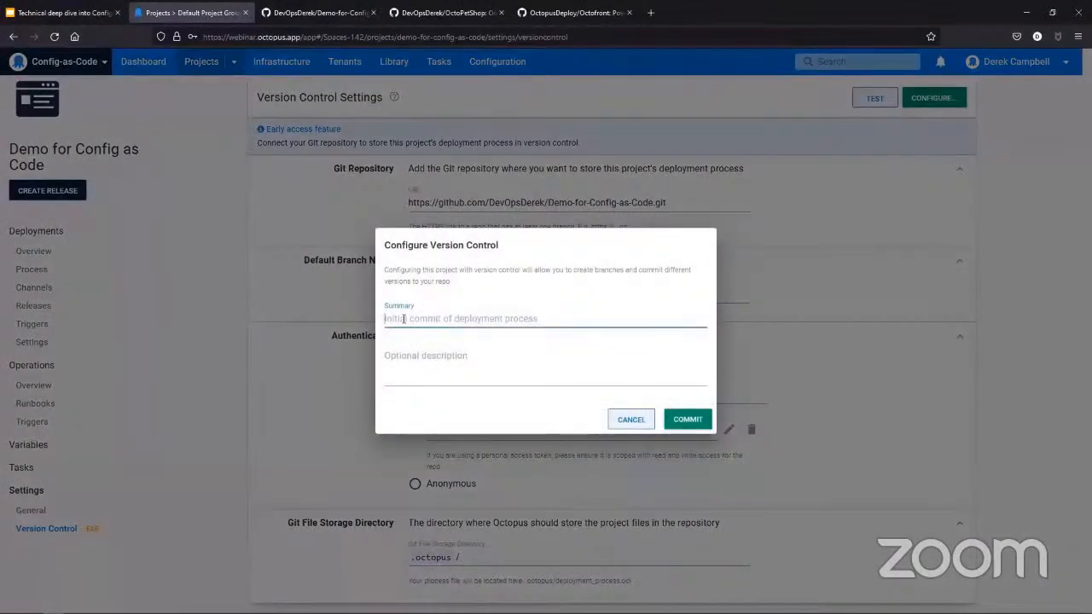
pyautogui.write('Initi')
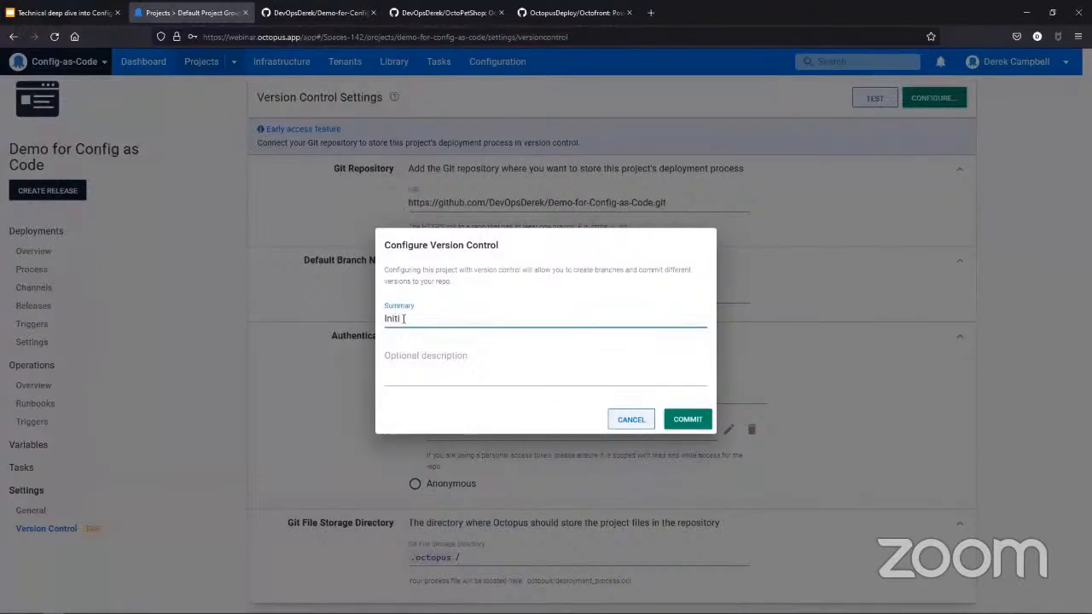
pyautogui.write('al Commit')
pyautogui.click(682, 424)
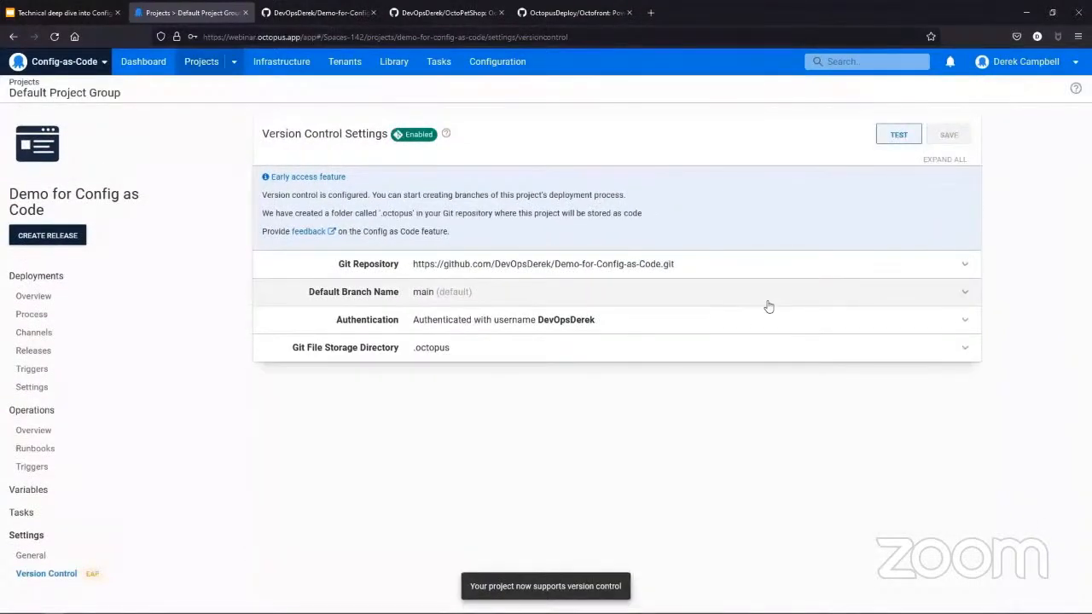
# - Switch to GitHub, reload the demo repository, and examine deployment_process.ocl in the .octopus folder
pyautogui.click(355, 14)
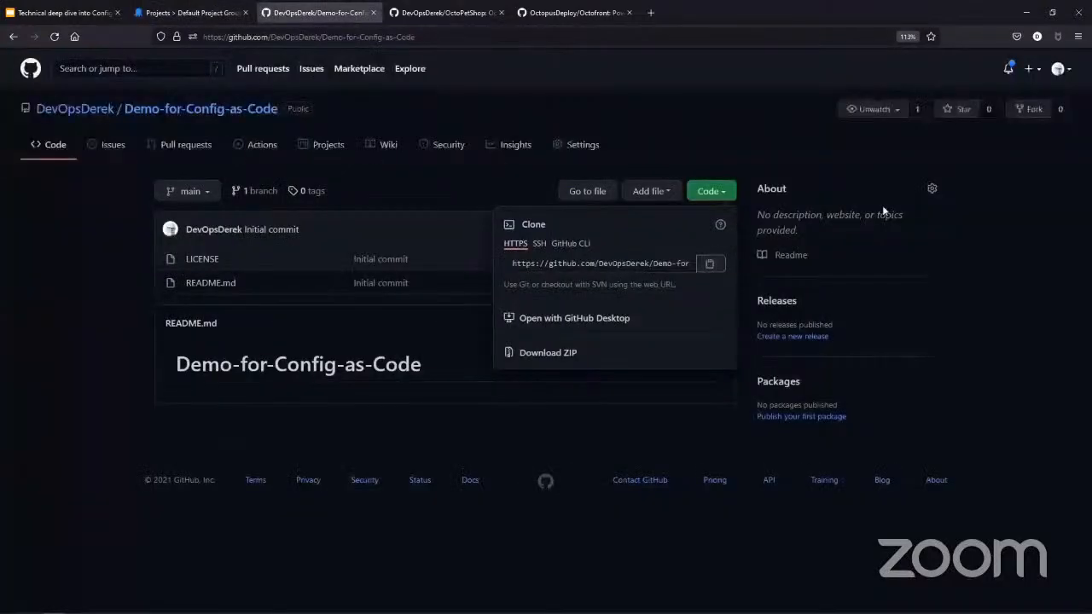
pyautogui.click(312, 36)
pyautogui.press('Return')
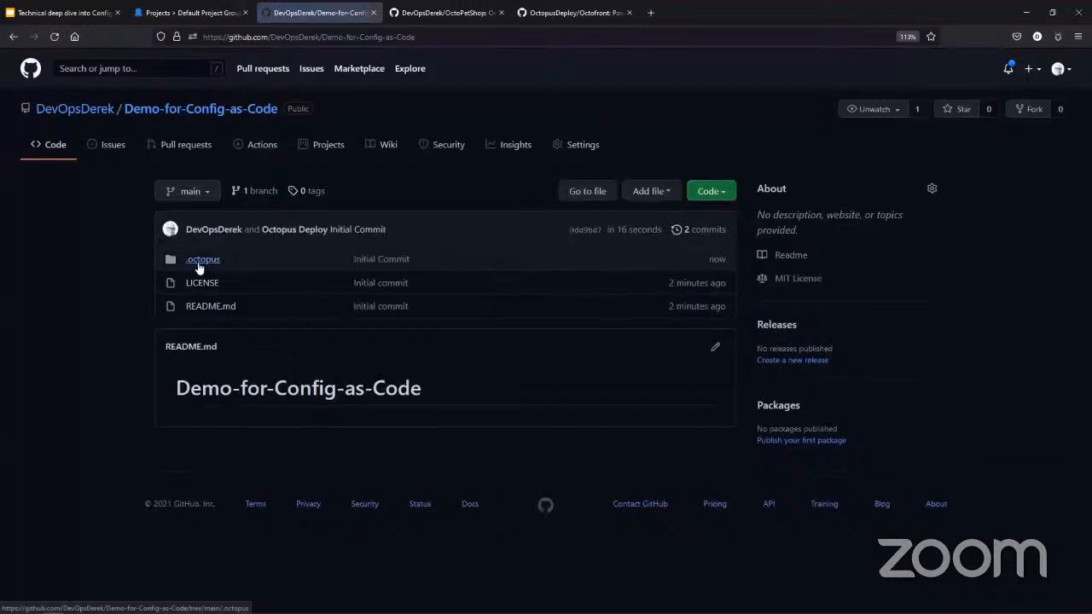
pyautogui.click(198, 264)
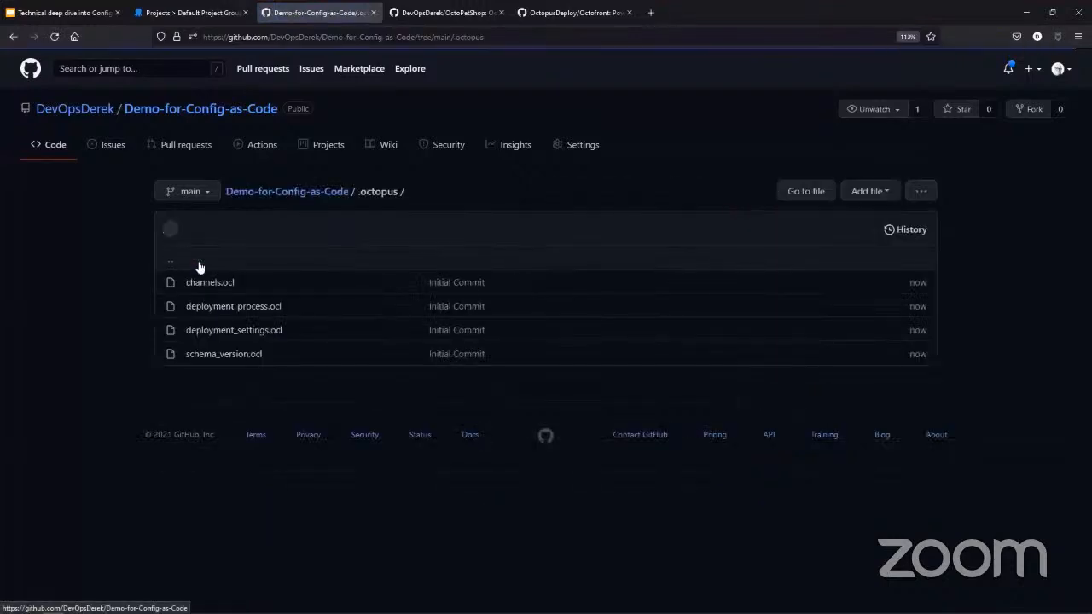
pyautogui.click(235, 311)
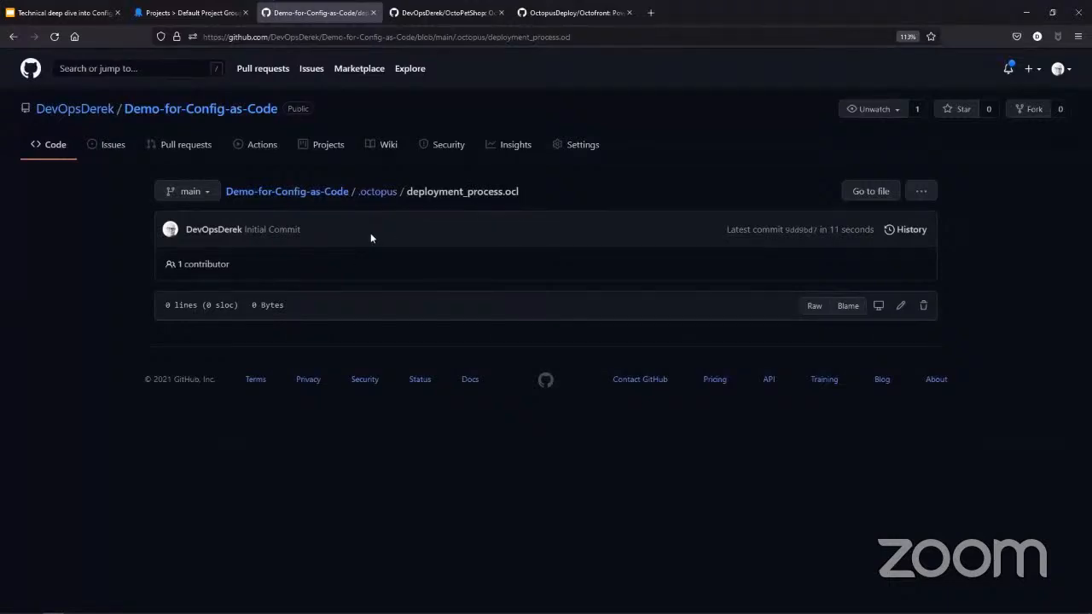
# - Return to Octopus Deploy, open the project's deployment process, view the Config as Code EAP feedback form, and come back to the process
pyautogui.click(207, 16)
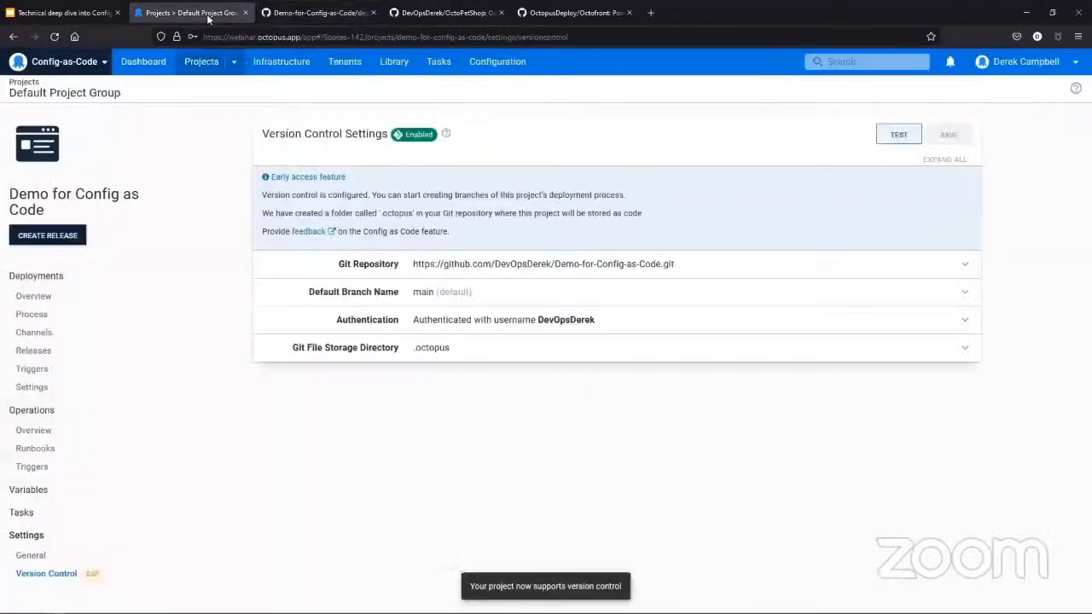
pyautogui.click(48, 317)
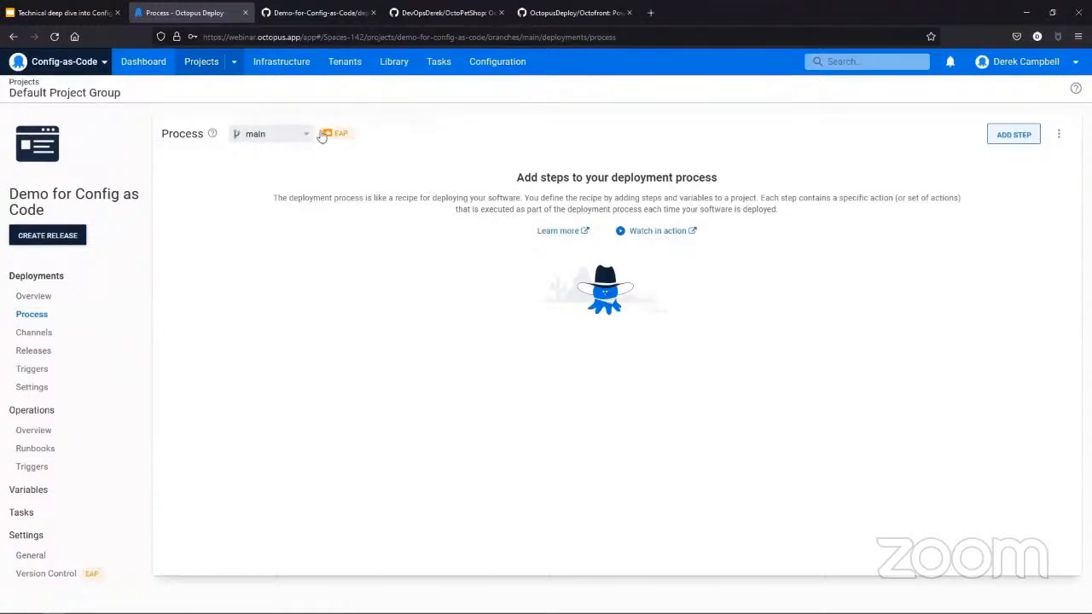
pyautogui.moveTo(328, 135)
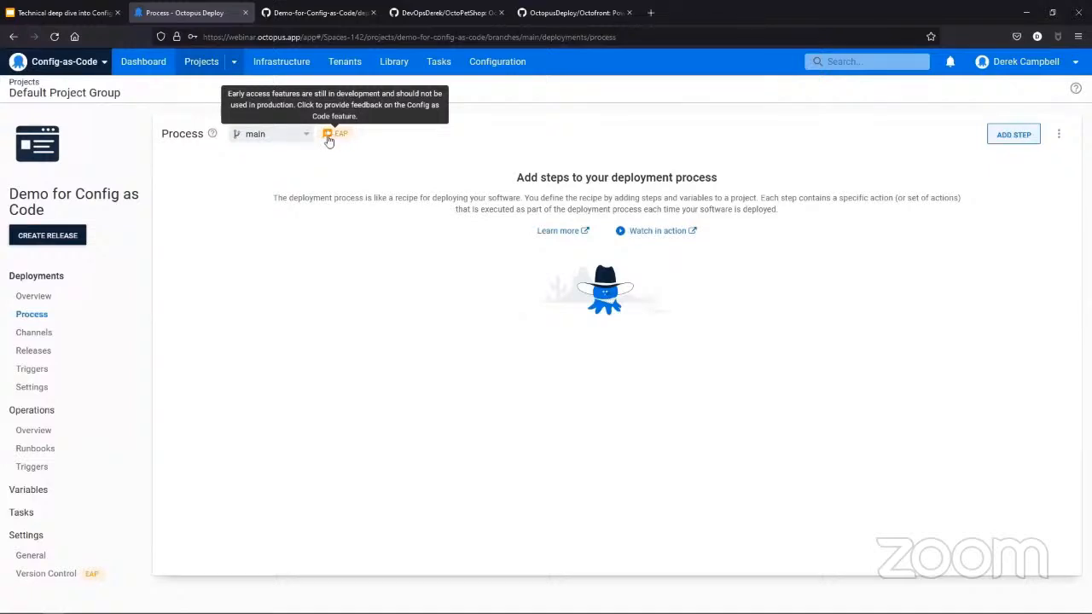
pyautogui.click(329, 136)
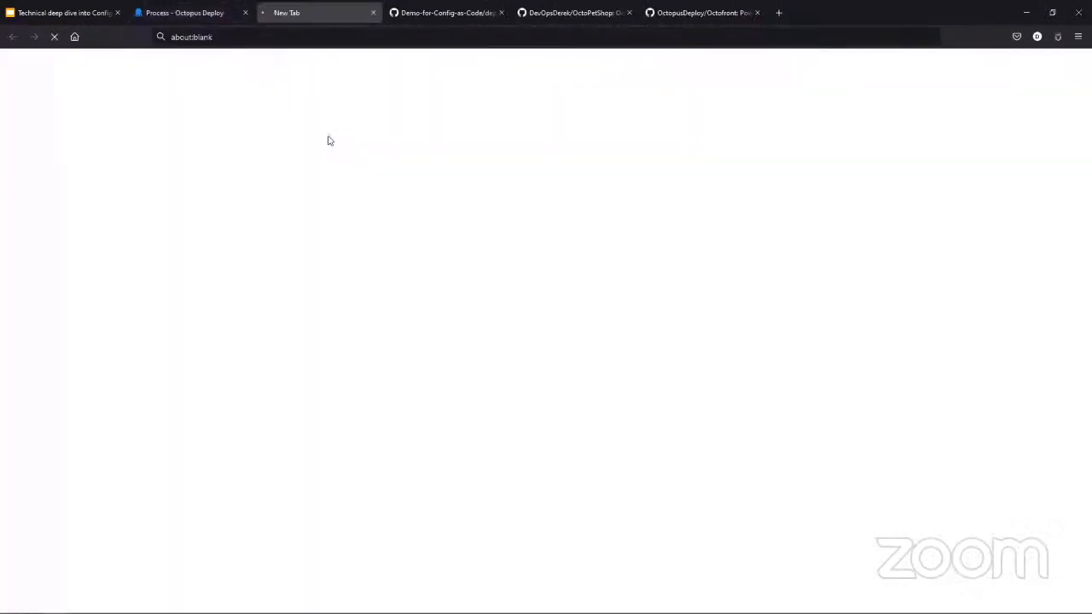
pyautogui.click(218, 15)
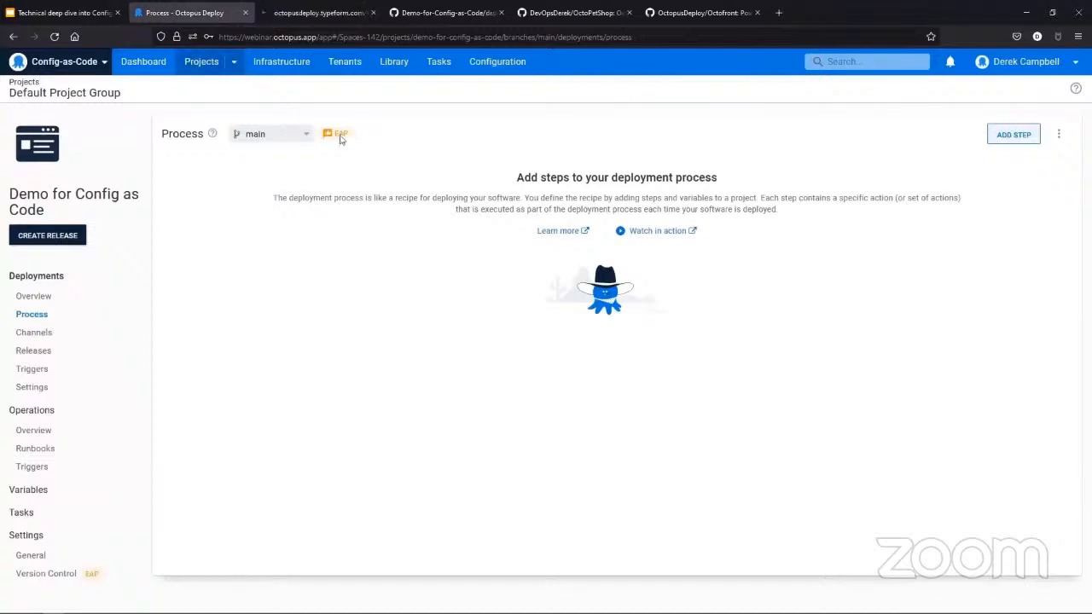
pyautogui.click(317, 14)
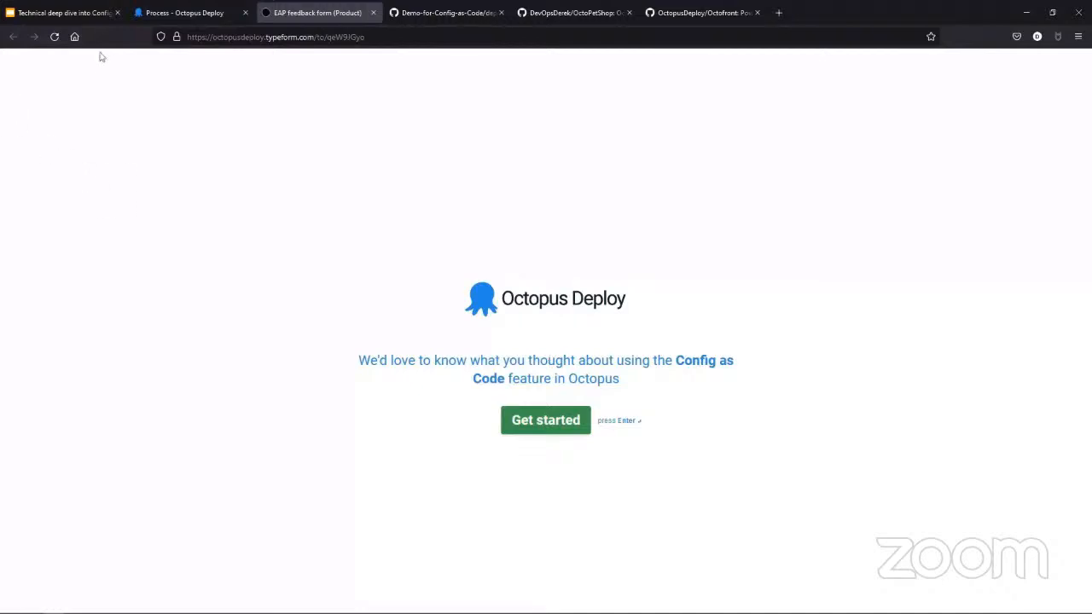
pyautogui.click(177, 11)
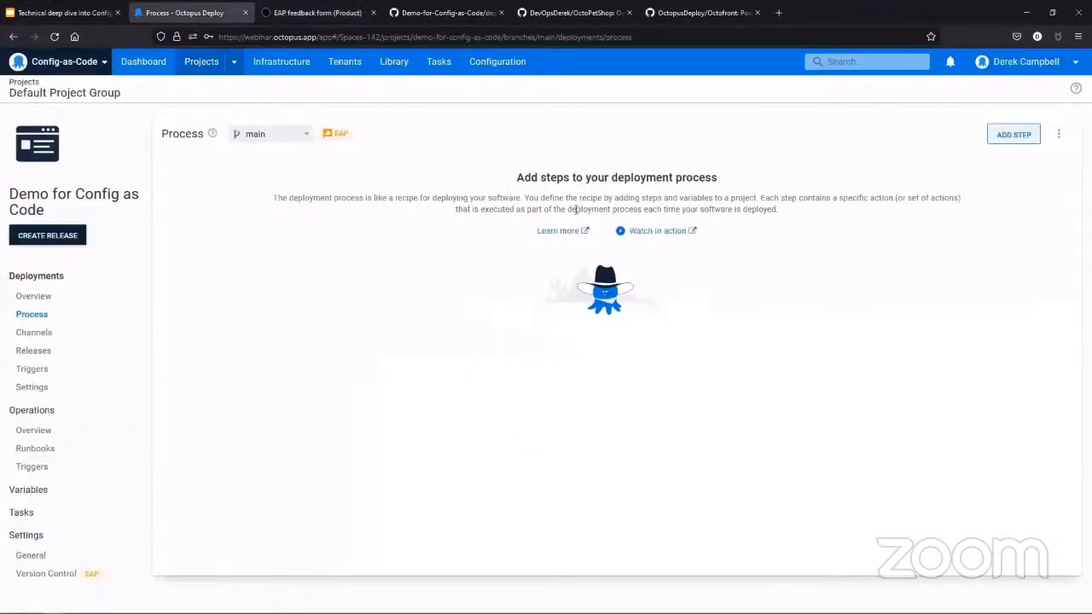
# - Add a Manual Intervention Required step to the deployment process and name it "Please approve deployment"
pyautogui.click(1014, 138)
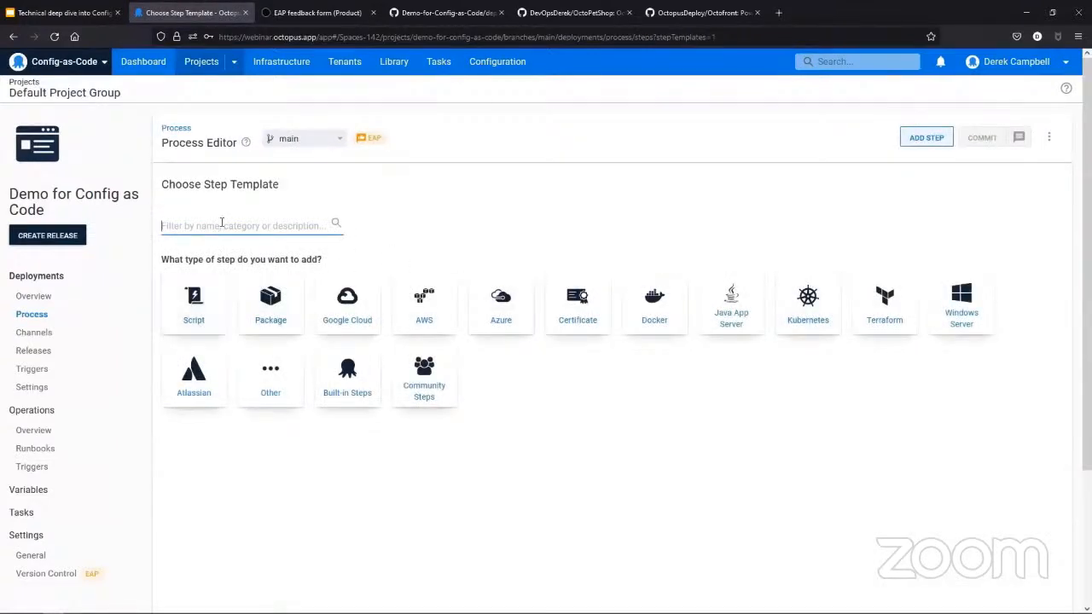
pyautogui.write('Manual')
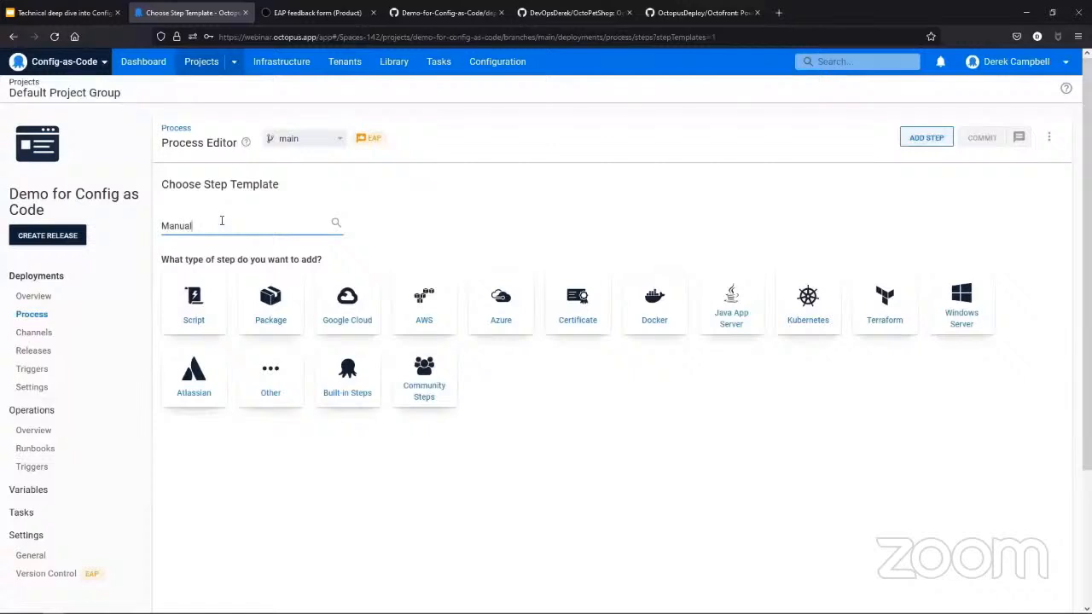
pyautogui.moveTo(214, 312)
pyautogui.click(217, 350)
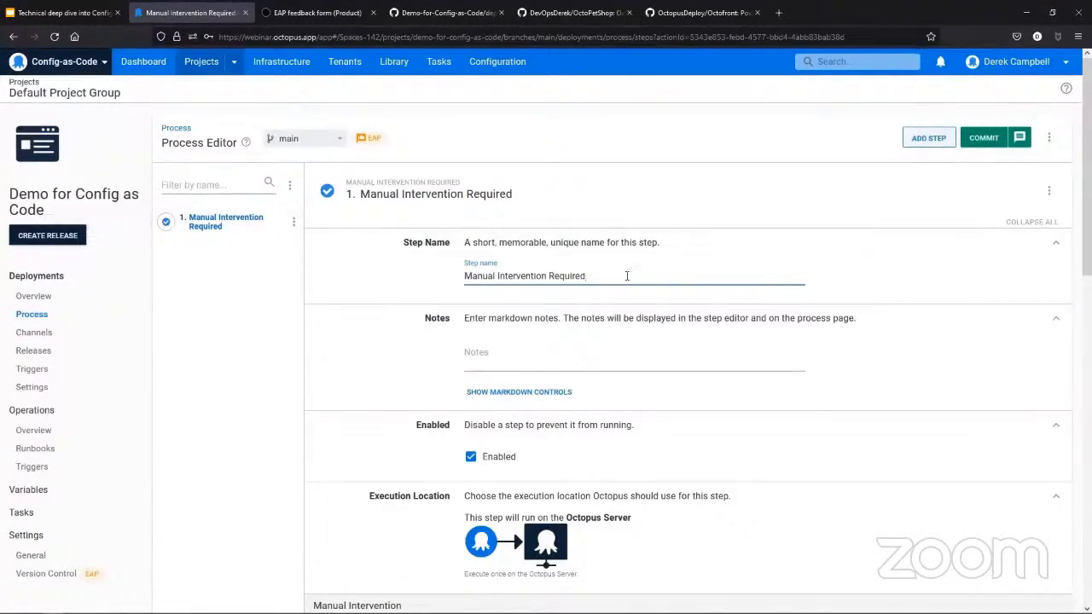
pyautogui.moveTo(626, 275); pyautogui.dragTo(431, 282)
pyautogui.write('Please approve')
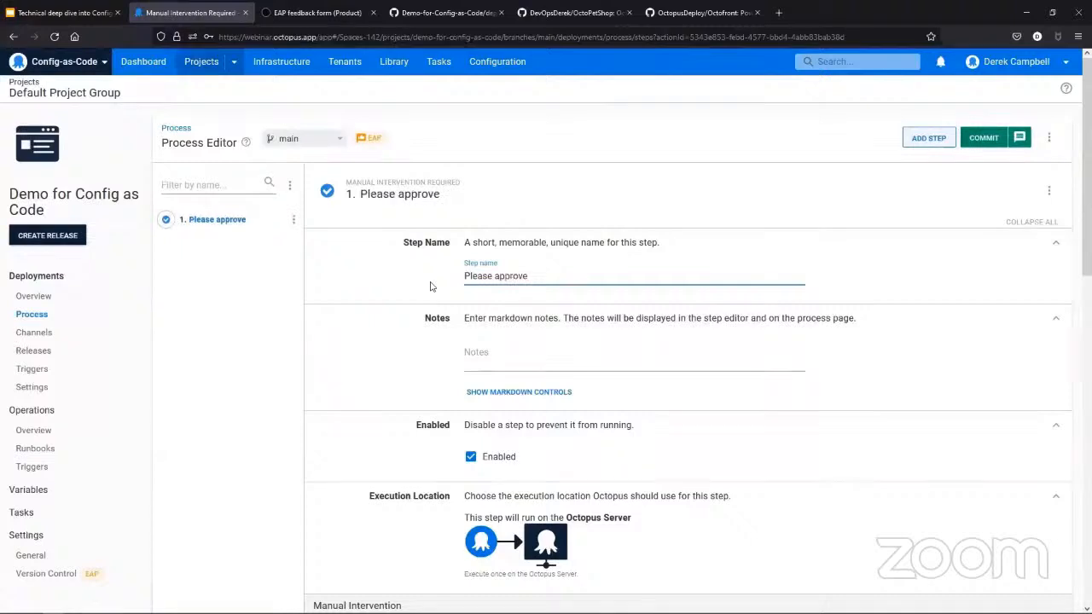
pyautogui.write(' deployment')
# - Enter "Please check deployment" as the manual intervention's instructions and make Space Managers the responsible team
pyautogui.scroll(-5, 568, 445)
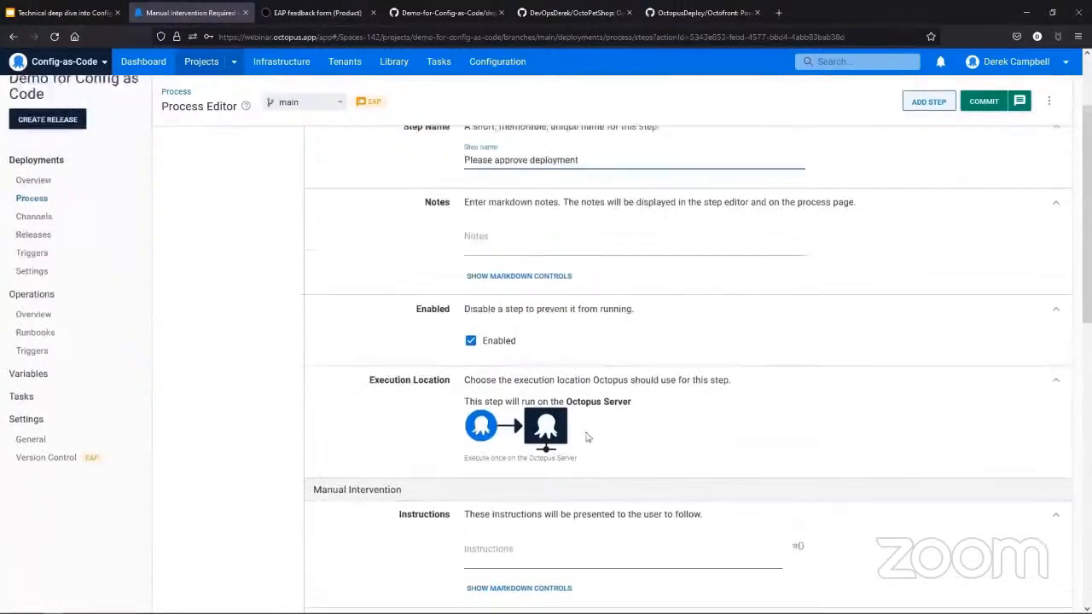
pyautogui.click(512, 434)
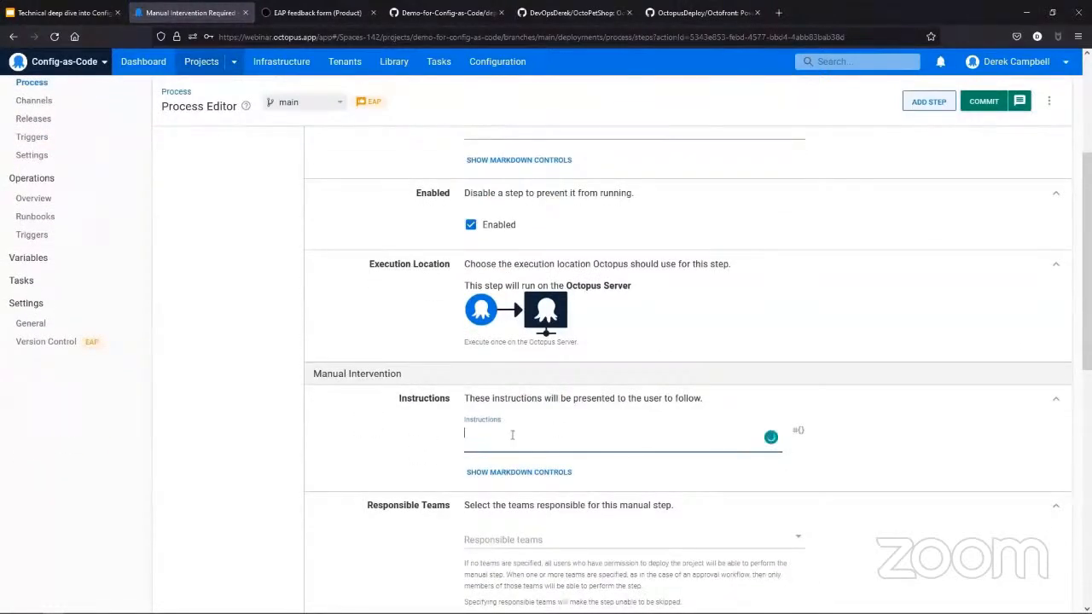
pyautogui.write('Please check deployment')
pyautogui.scroll(-1, 597, 460)
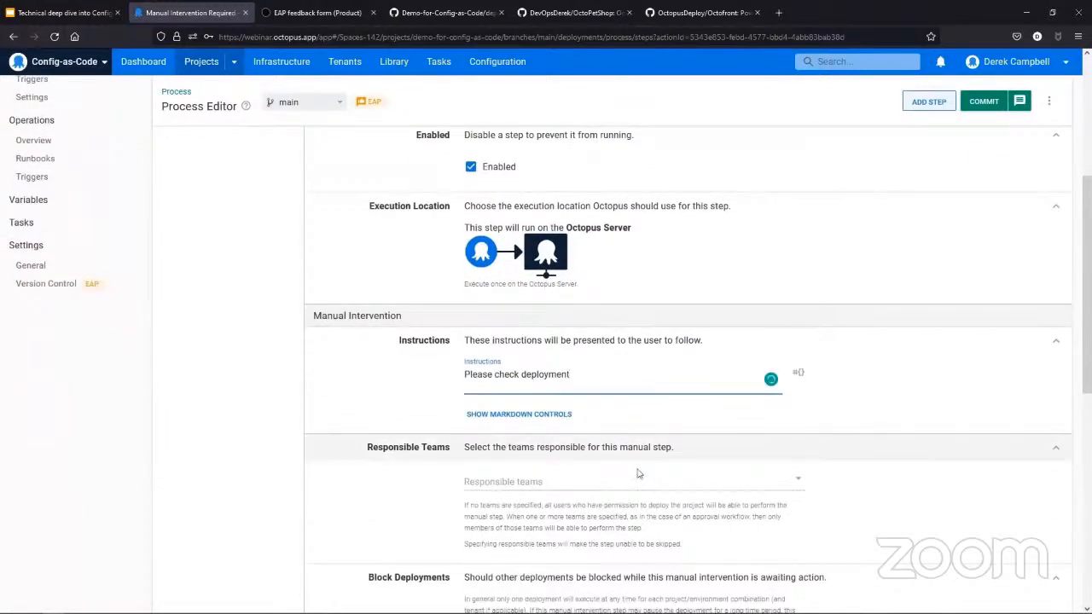
pyautogui.click(664, 478)
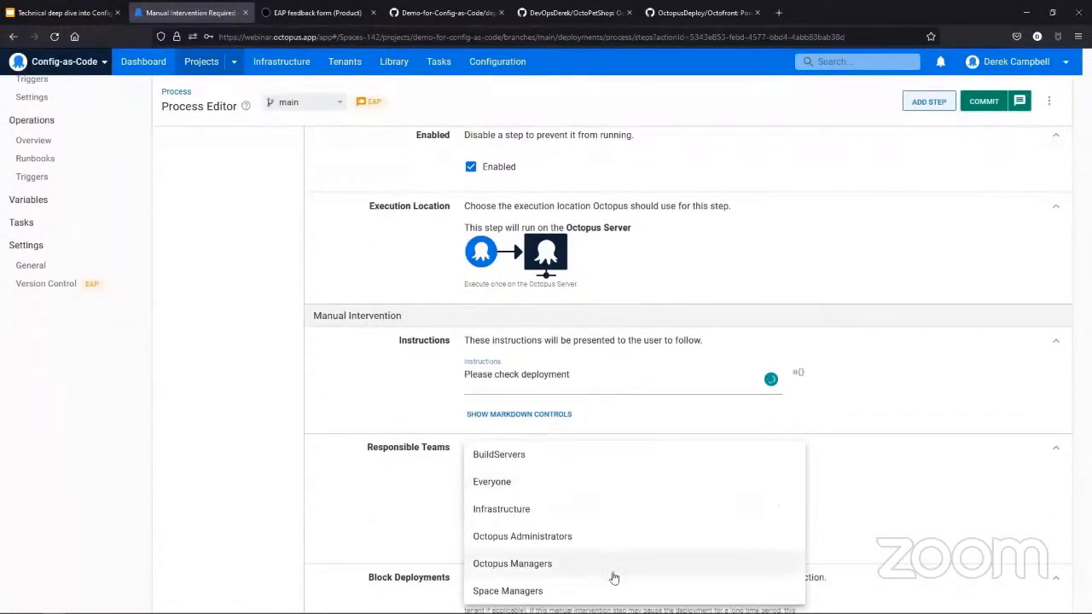
pyautogui.click(571, 591)
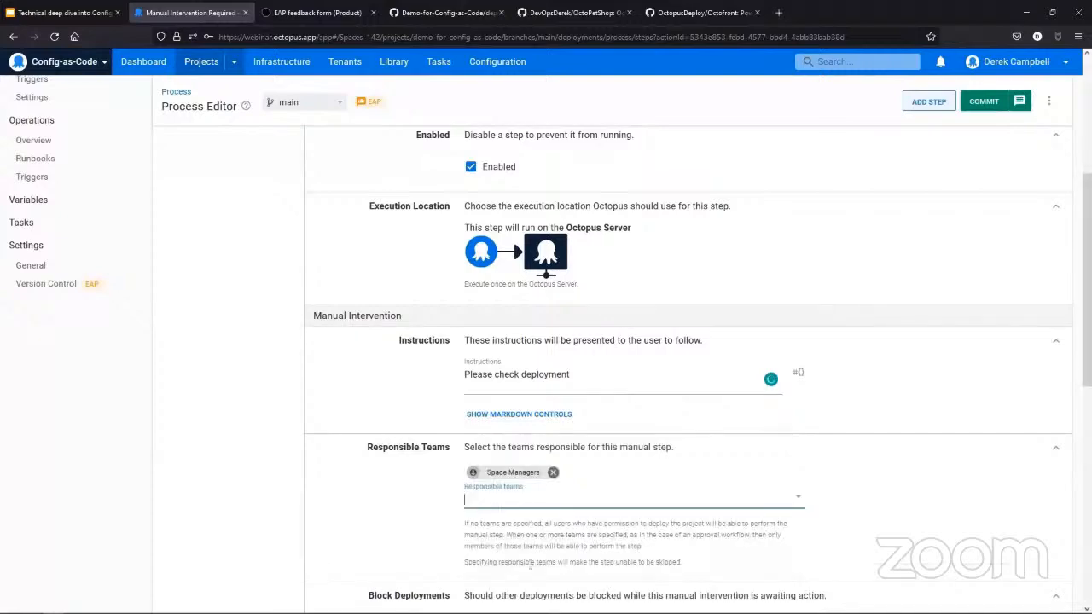
# - Commit the manual intervention step to the main branch with the summary "Adding in Manual Intervention step"
pyautogui.scroll(-3, 574, 533)
pyautogui.scroll(-4, 534, 545)
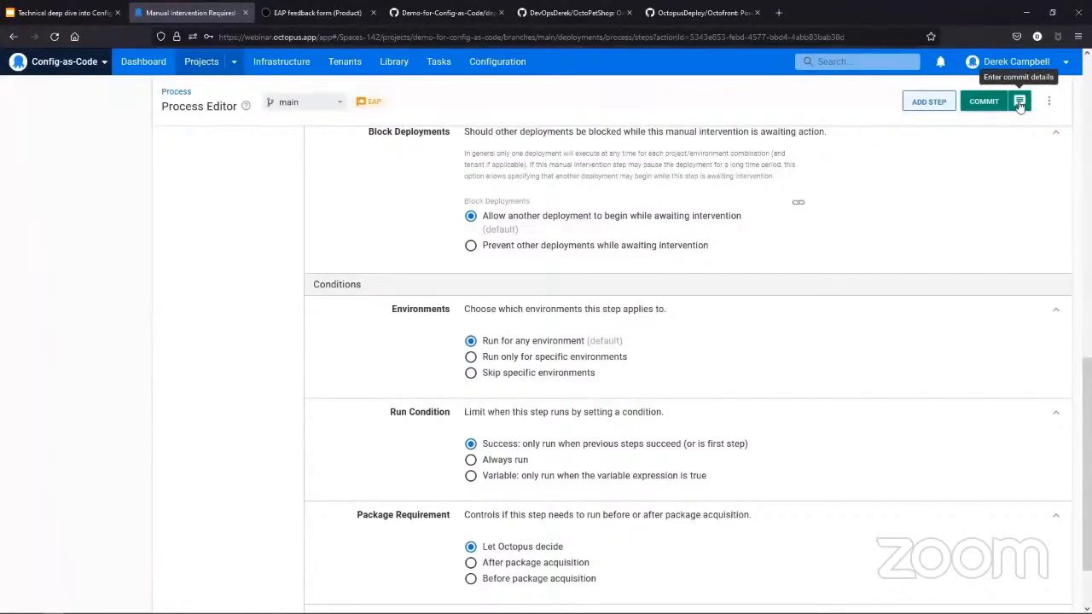
pyautogui.click(1020, 102)
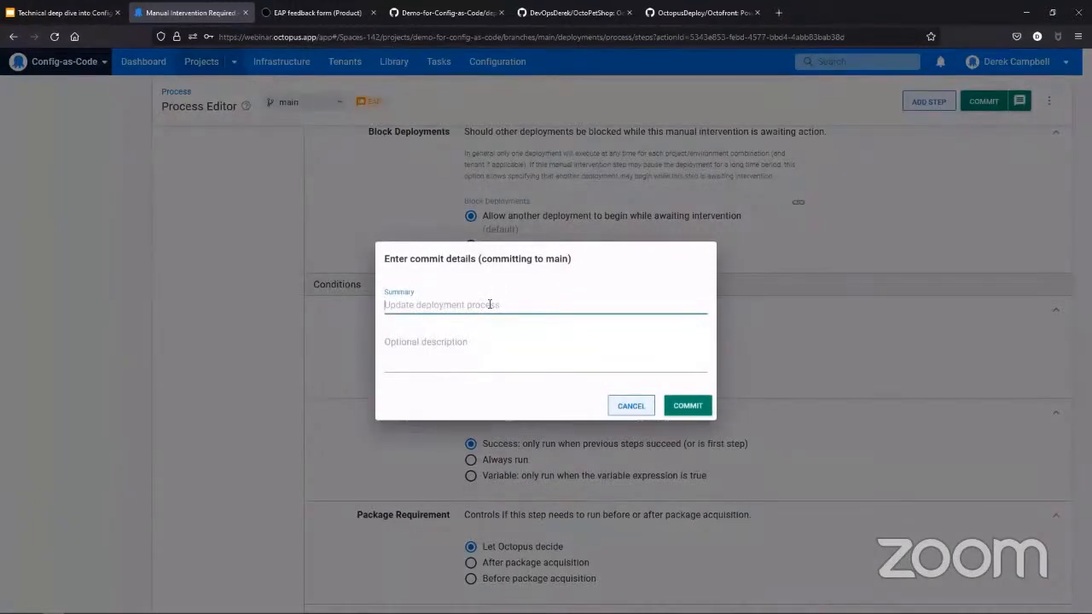
pyautogui.write('Adding in Ma')
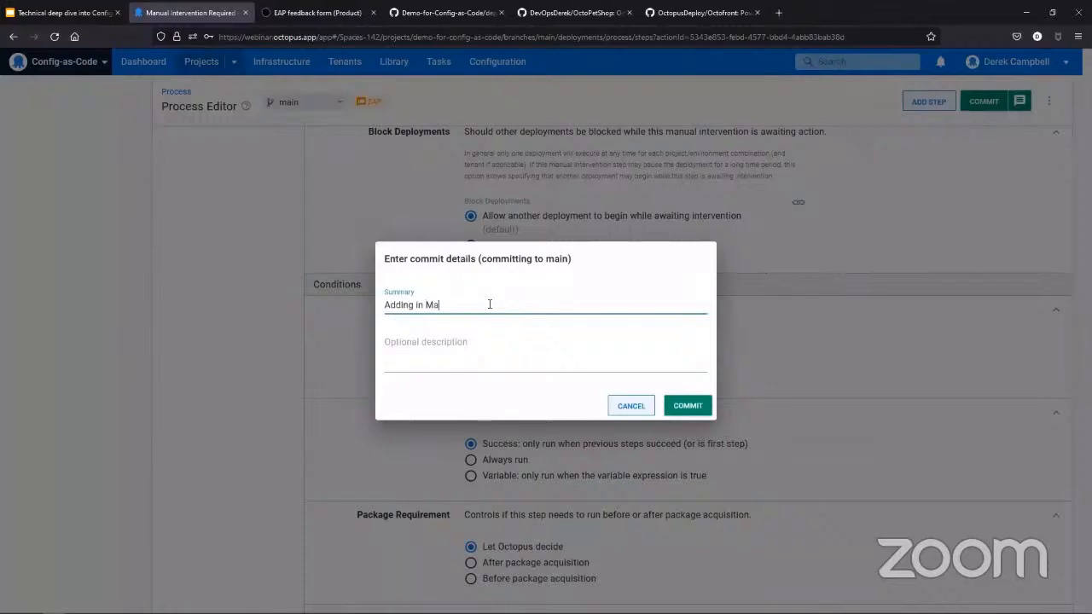
pyautogui.write('nual Intervention step')
pyautogui.click(687, 405)
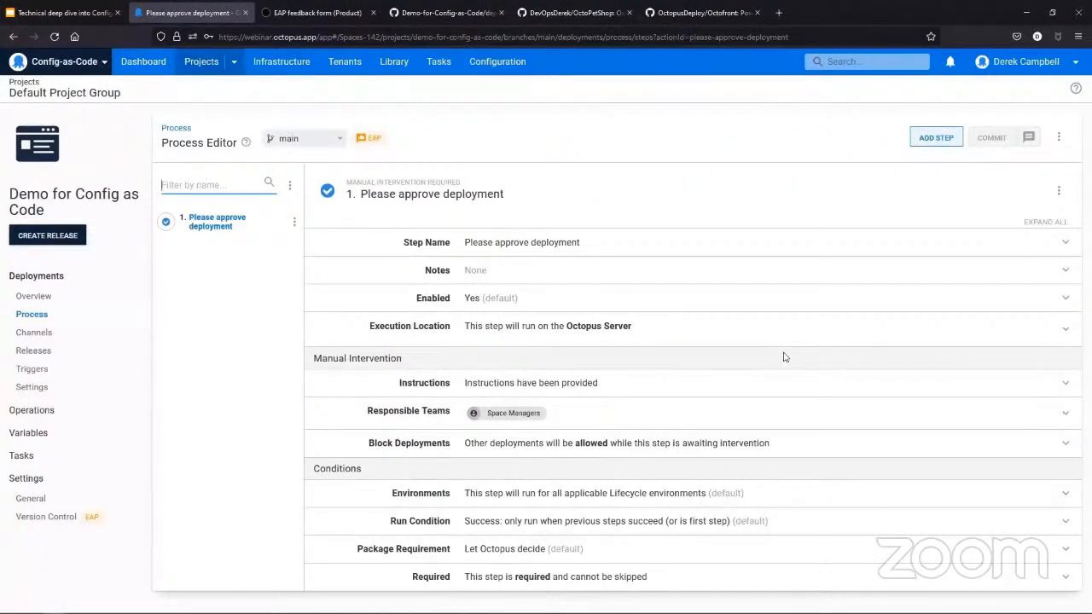
# - Add a Run a Script step to the deployment process and name it "Run a hello world script"
pyautogui.click(932, 137)
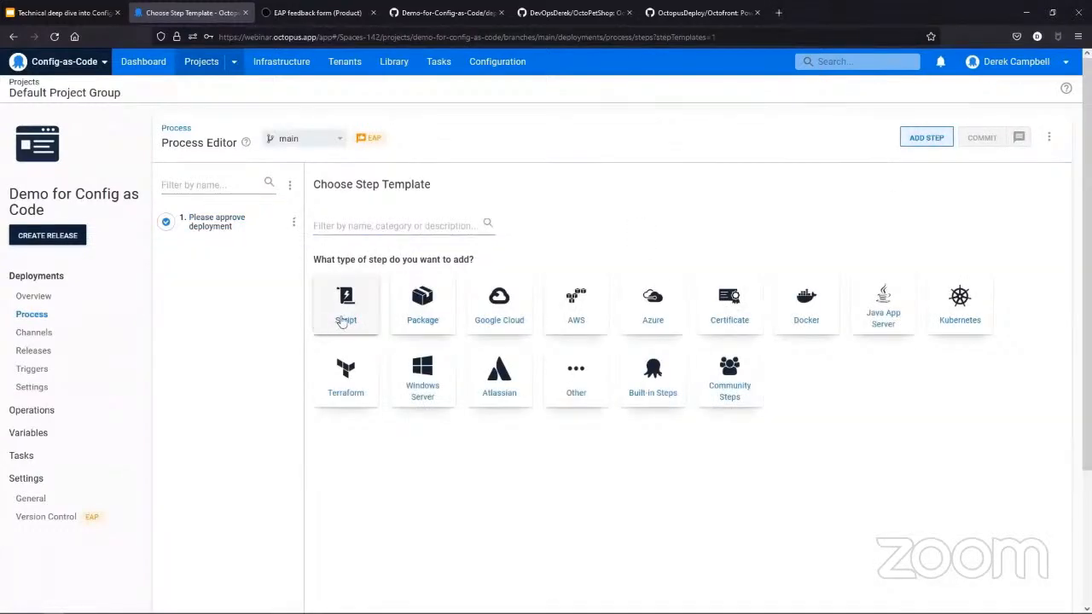
pyautogui.click(342, 321)
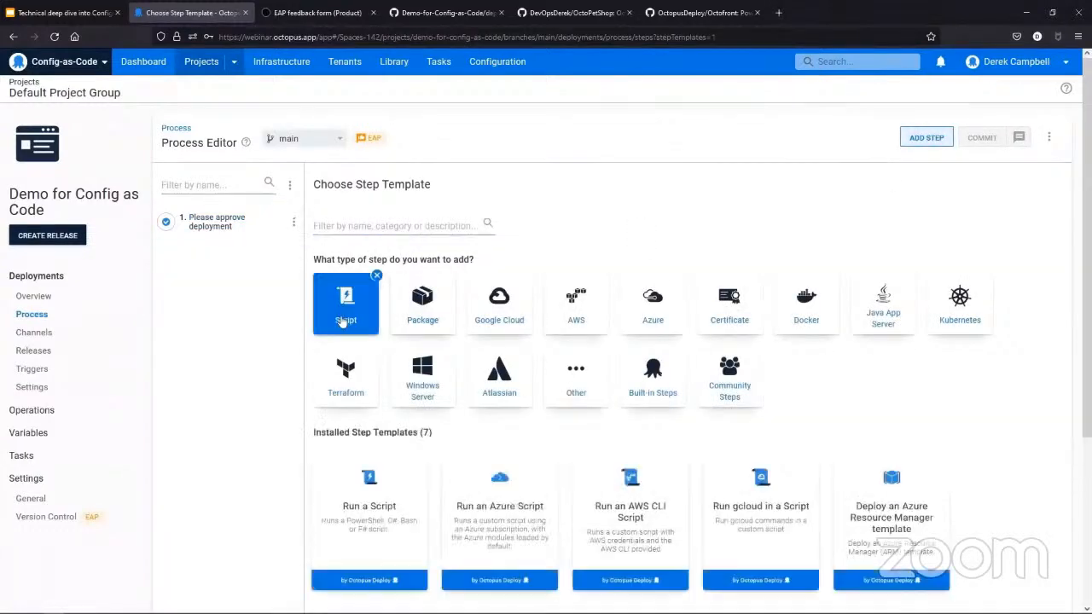
pyautogui.click(368, 524)
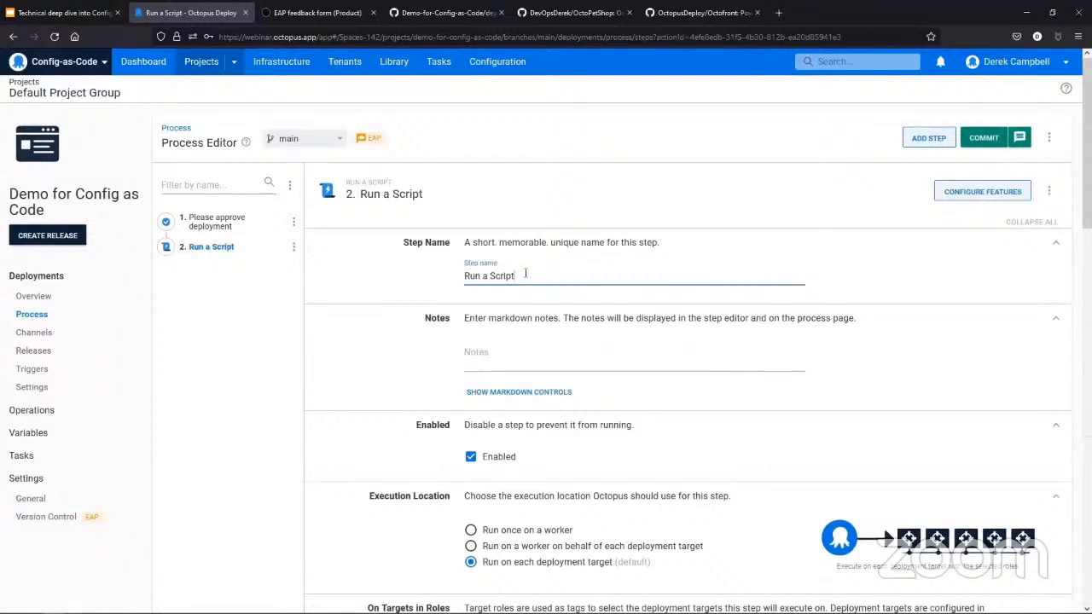
pyautogui.moveTo(527, 275); pyautogui.dragTo(439, 273)
pyautogui.write('Run a hello')
pyautogui.write('world sc')
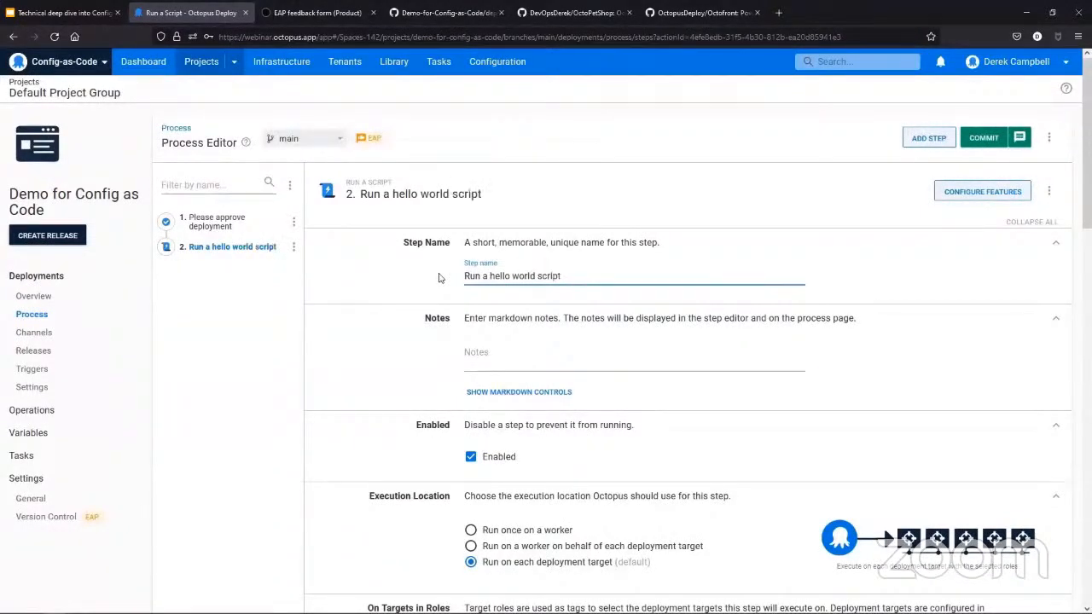
pyautogui.scroll(-4, 557, 328)
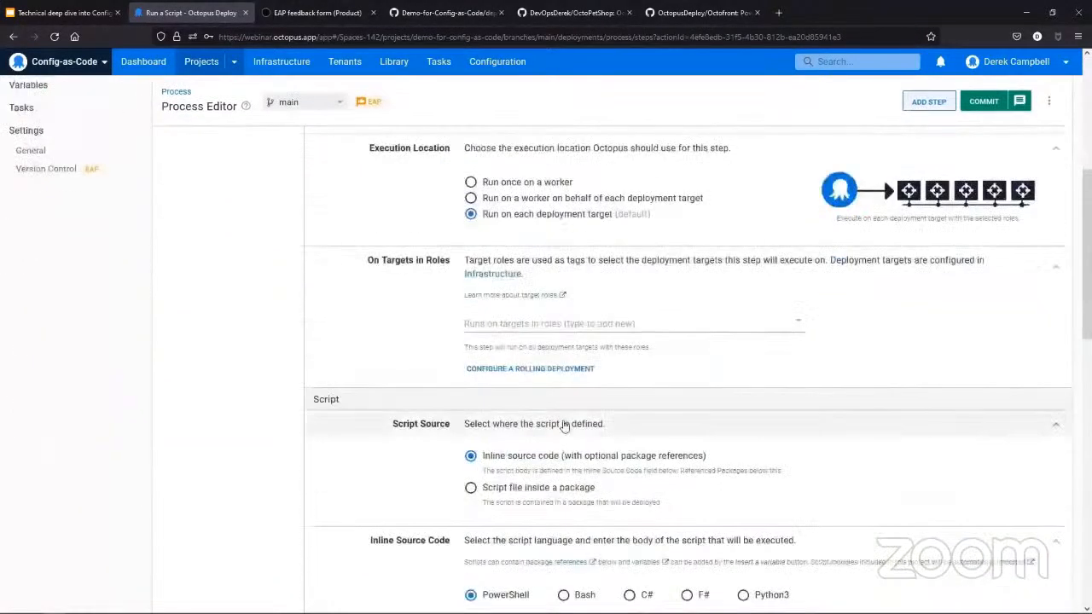
# - Set the hello world script step to run on deployment targets in the Bastion role
pyautogui.click(557, 328)
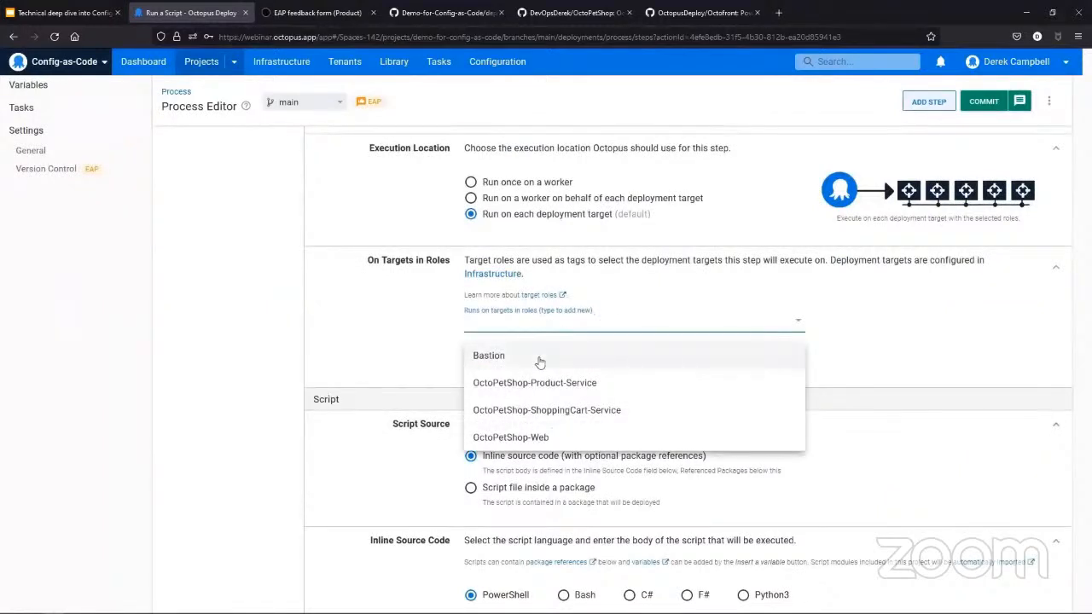
pyautogui.click(539, 363)
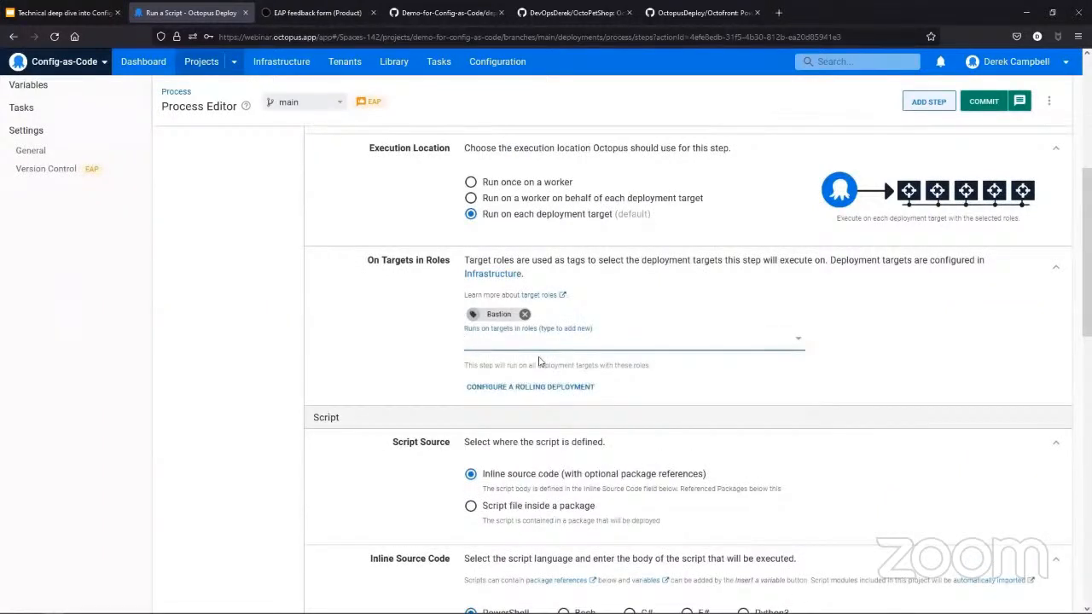
pyautogui.scroll(2, 556, 398)
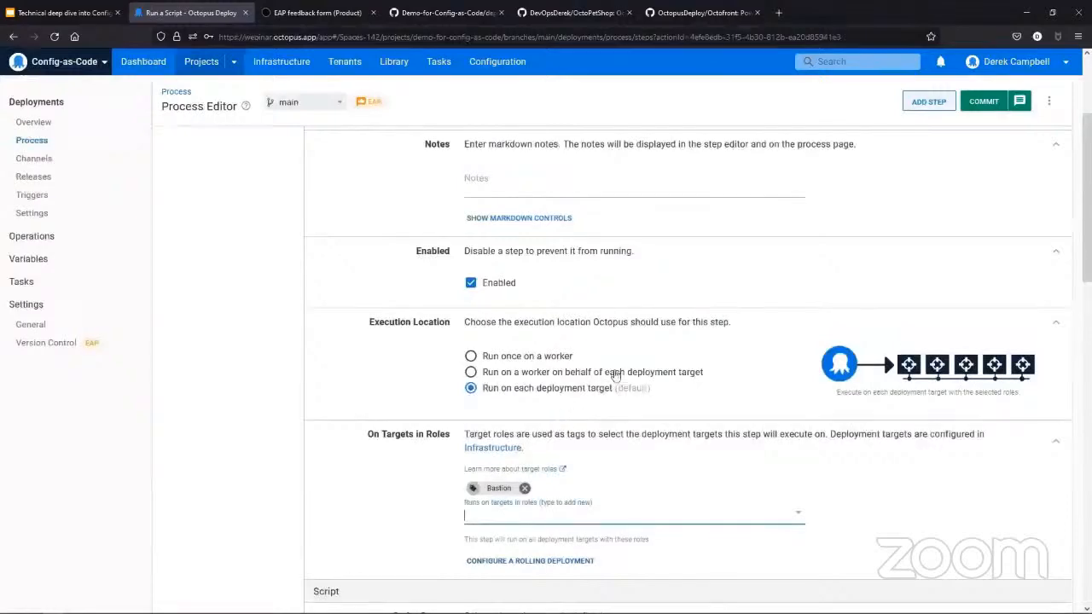
pyautogui.scroll(2, 614, 375)
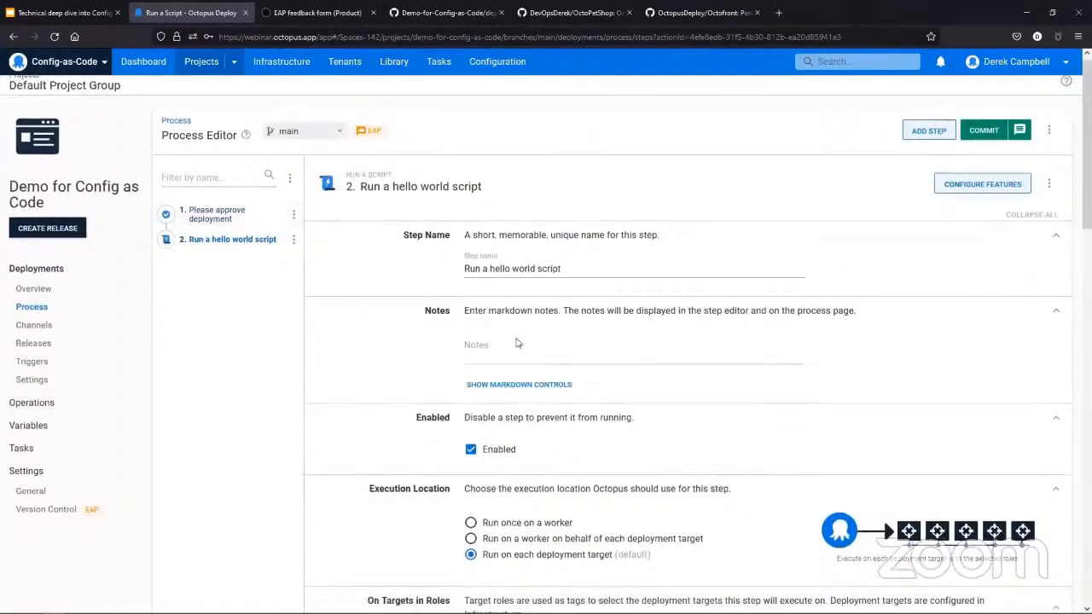
# - Enter Write-Host "Hello World" as the step's inline PowerShell script and commit the process to the main branch
pyautogui.scroll(-7, 516, 343)
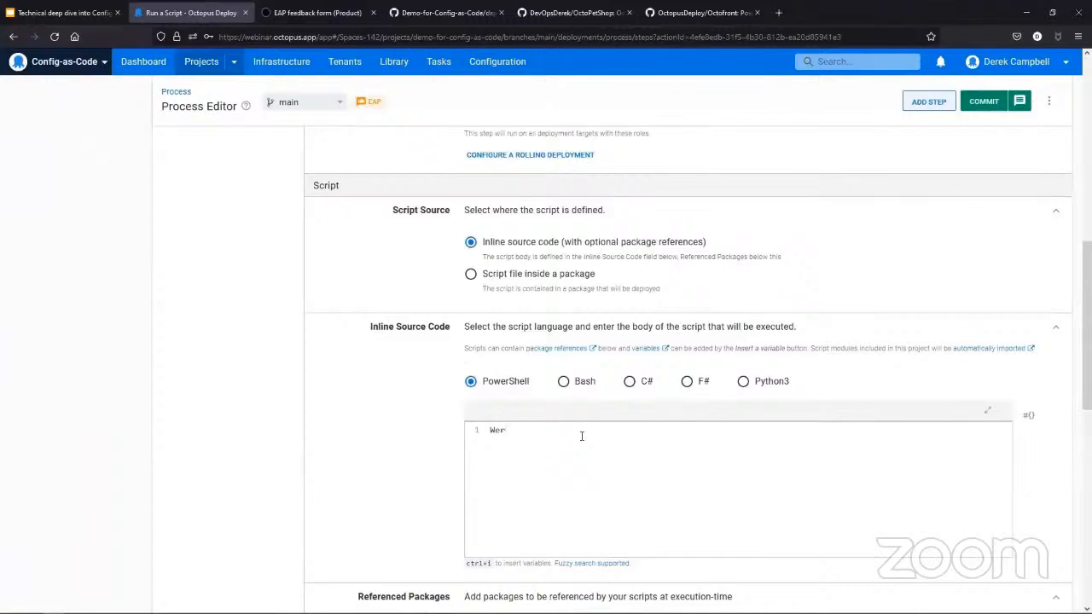
pyautogui.write('ite-Host "Hello Worl')
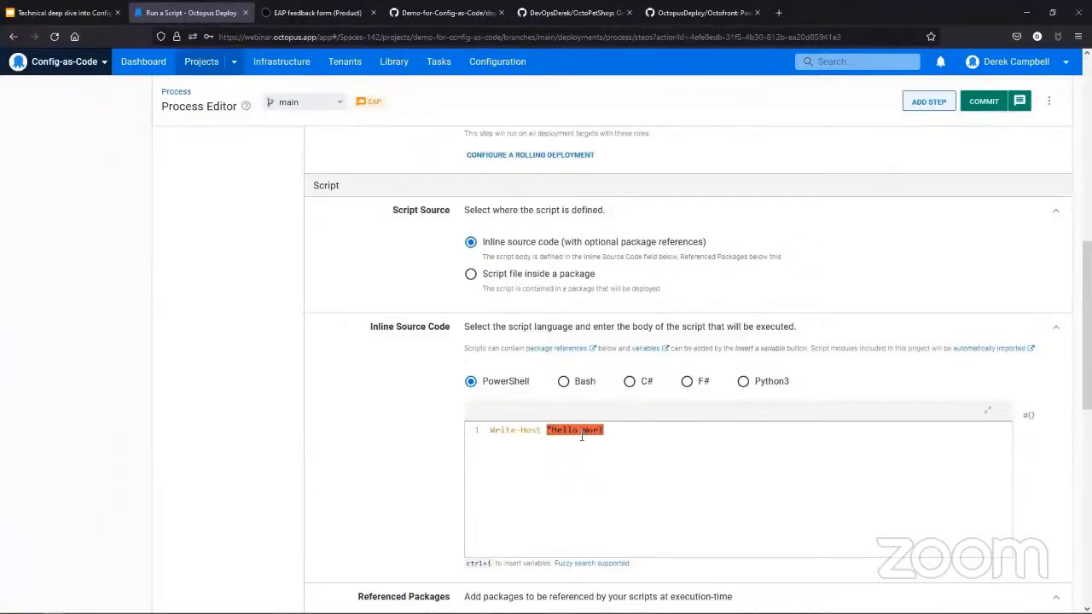
pyautogui.write('d"')
pyautogui.scroll(-4, 582, 435)
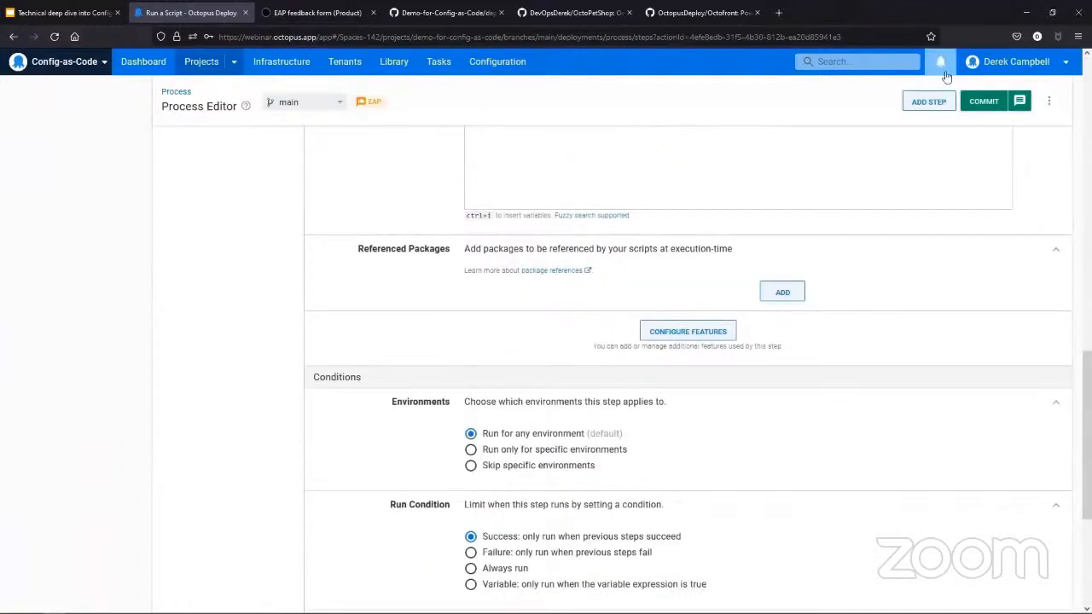
pyautogui.click(981, 102)
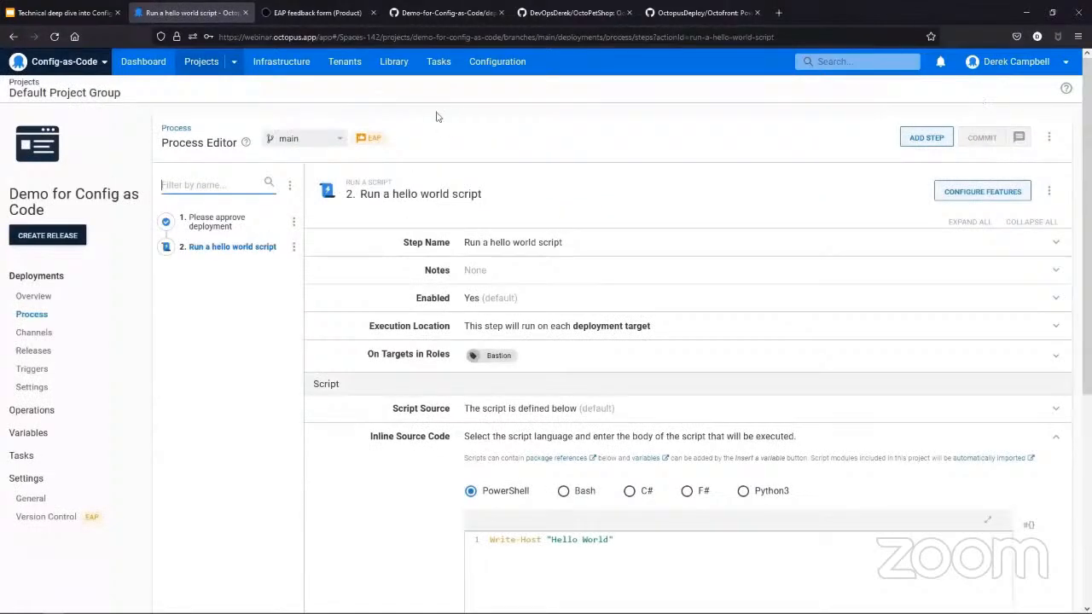
# - Review the manual intervention and script steps of the committed process and close the EAP feedback form
pyautogui.click(215, 230)
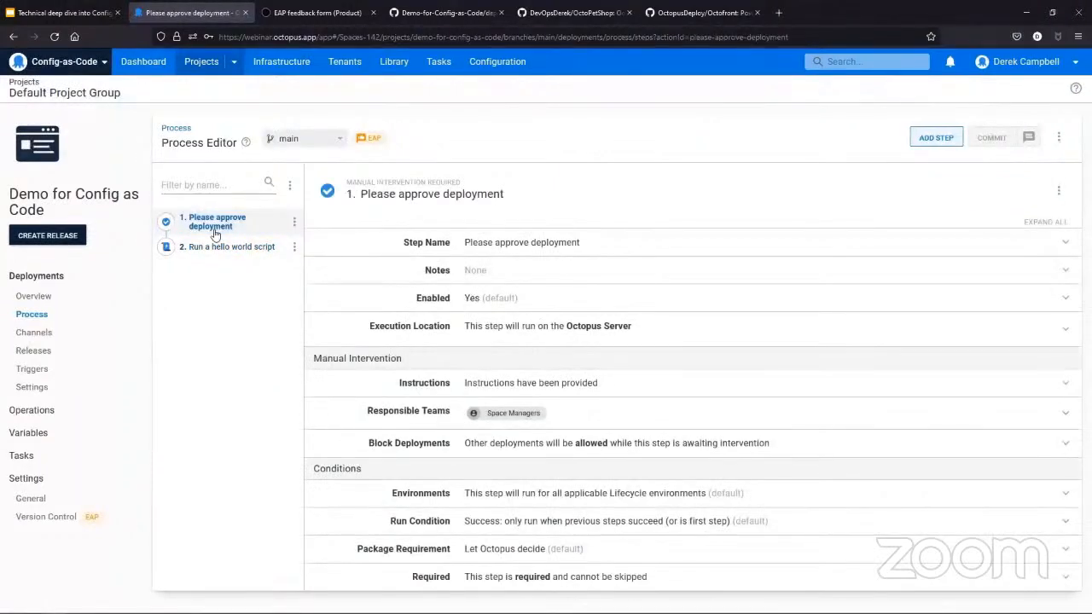
pyautogui.click(213, 247)
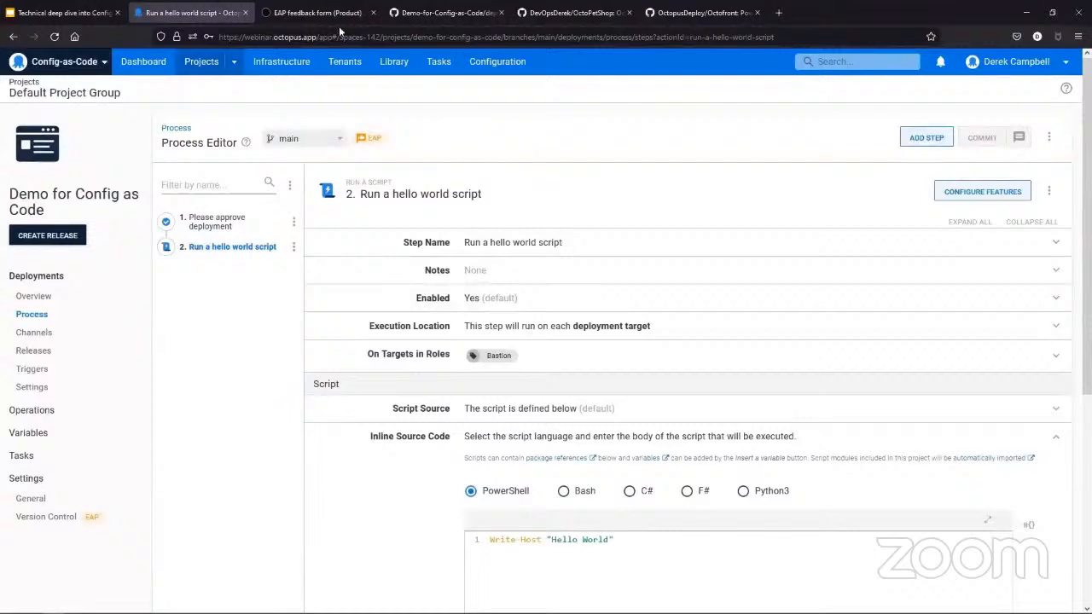
pyautogui.click(372, 13)
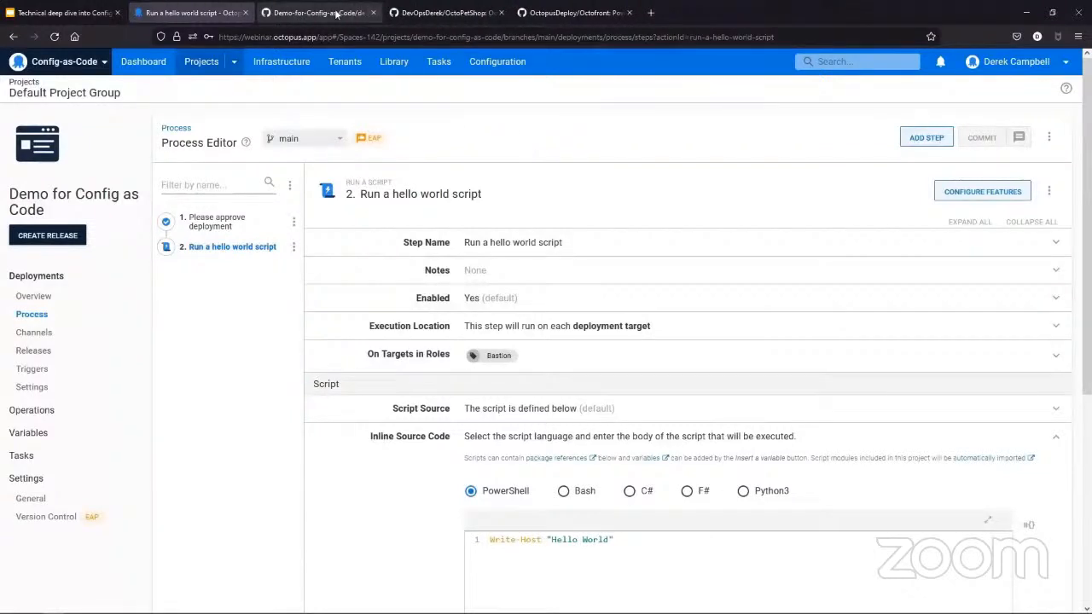
# - Switch to GitHub, reload deployment_process.ocl on main and examine the code of both deployment steps
pyautogui.click(337, 14)
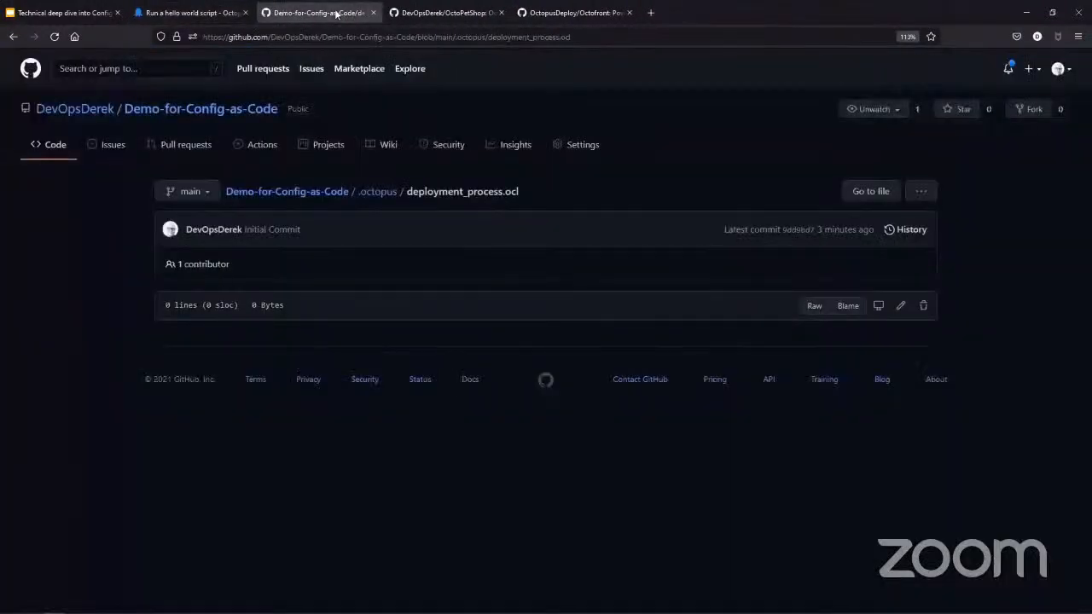
pyautogui.click(390, 37)
pyautogui.press('Return')
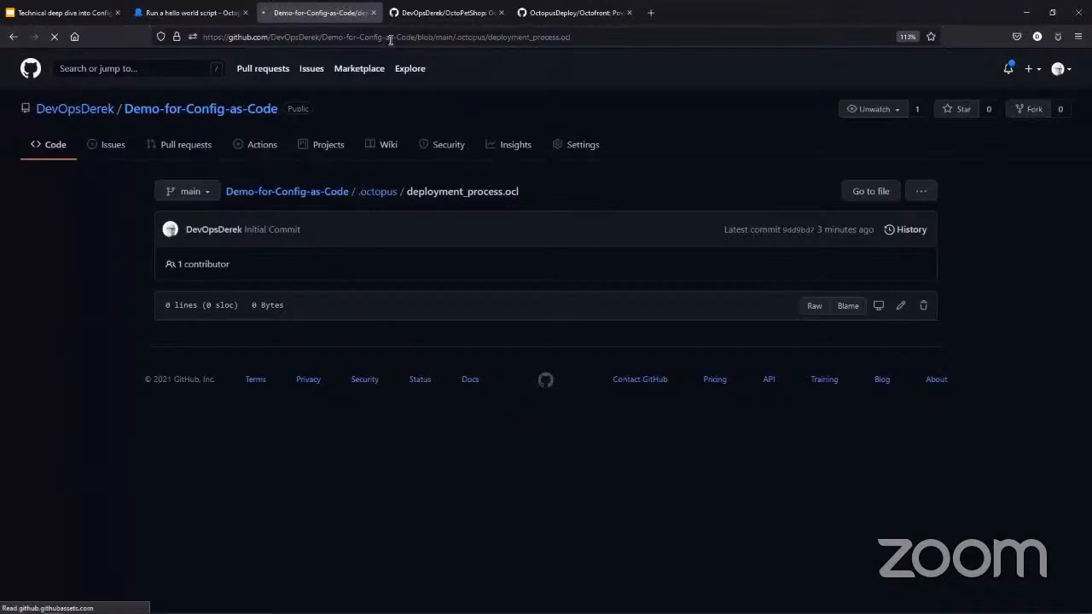
pyautogui.scroll(-2, 298, 460)
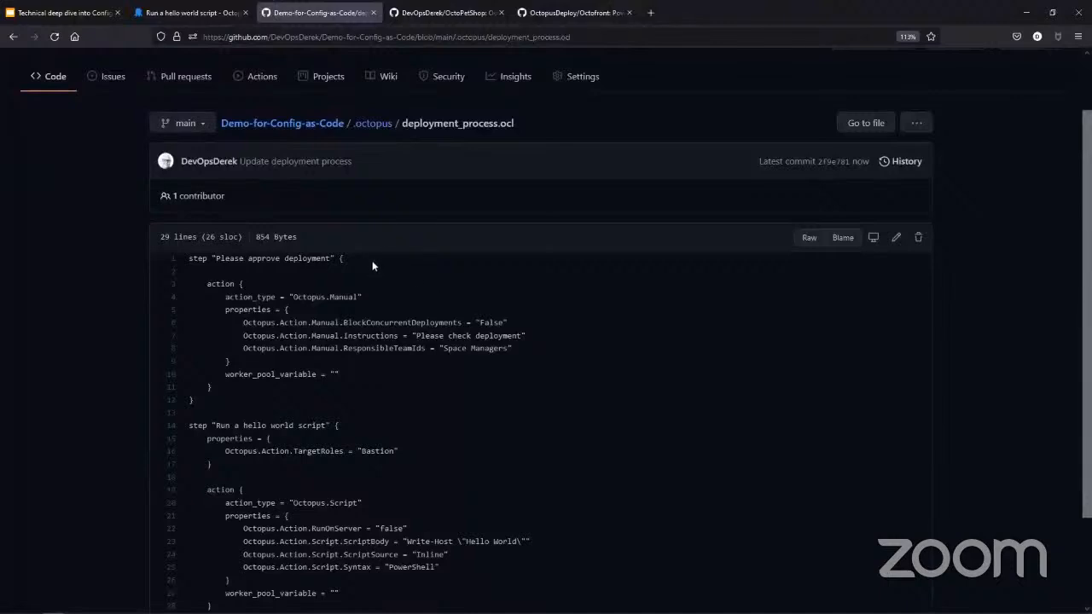
pyautogui.moveTo(182, 255); pyautogui.dragTo(296, 399)
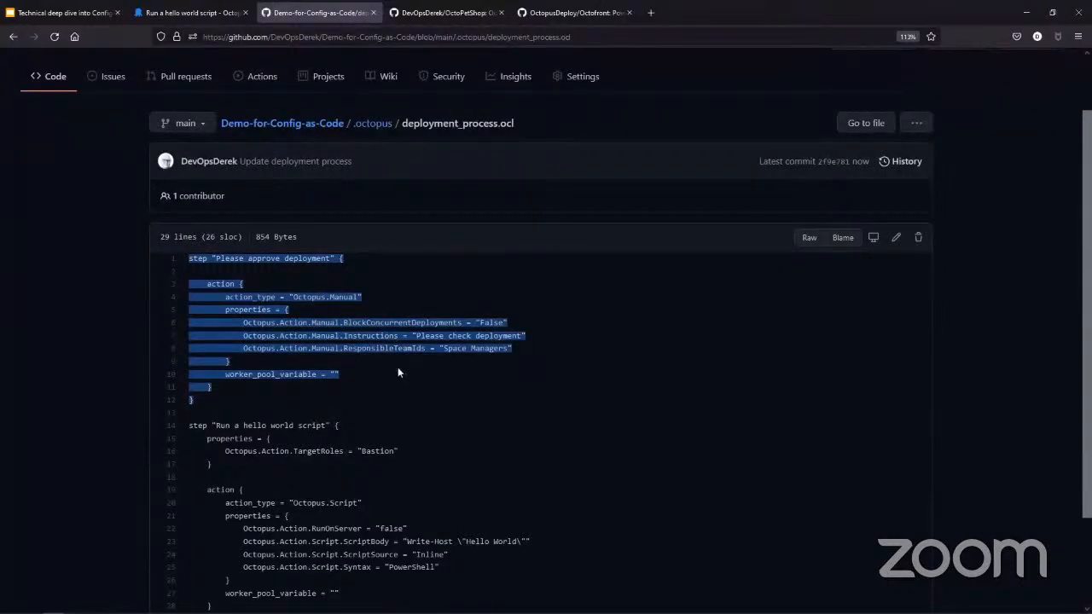
pyautogui.scroll(-2, 427, 494)
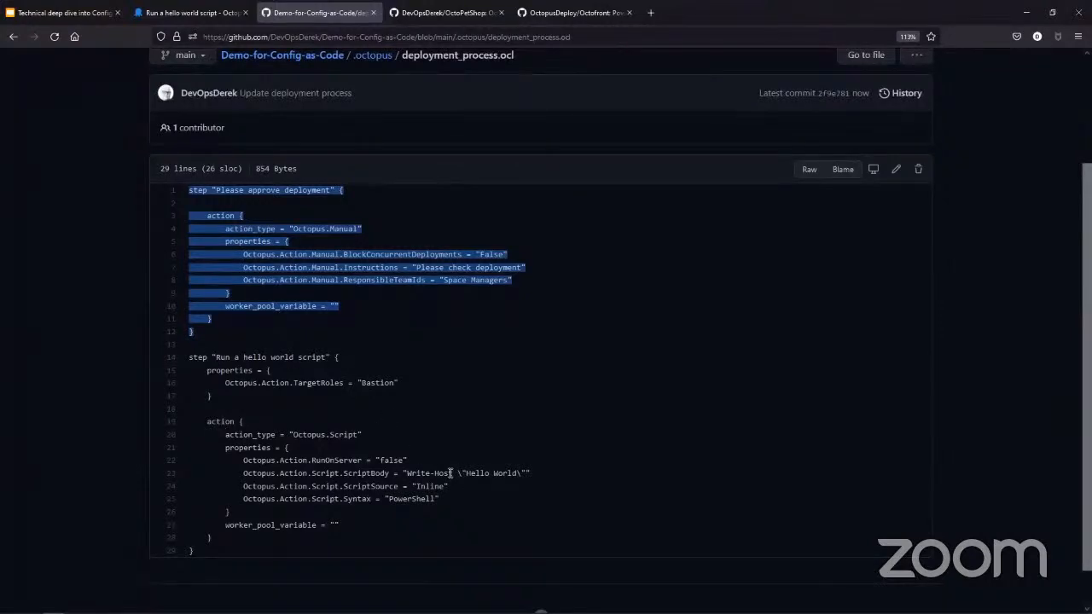
pyautogui.scroll(-1, 384, 471)
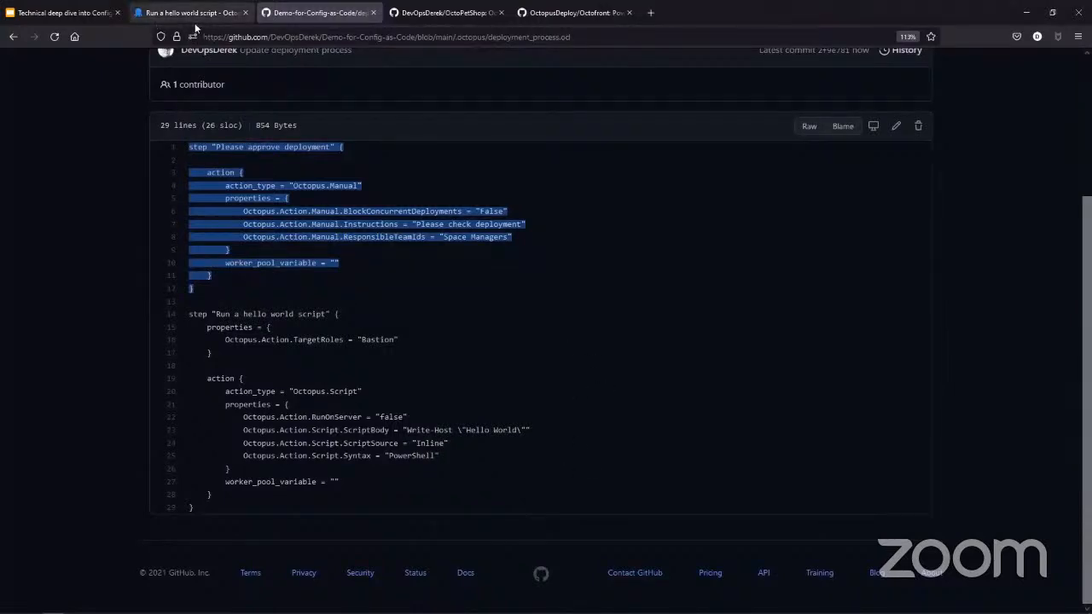
pyautogui.click(501, 353)
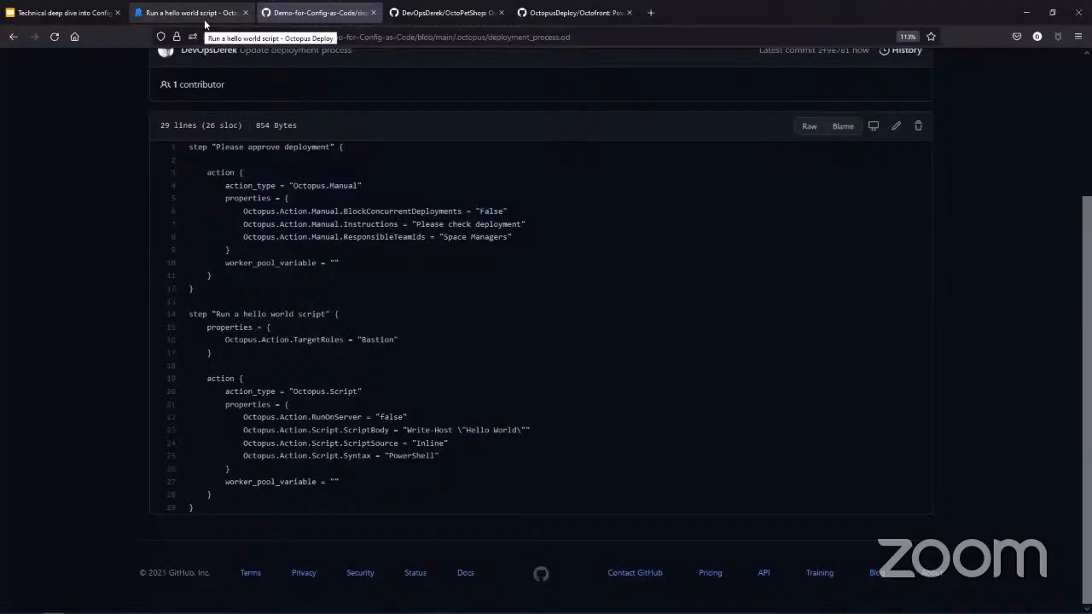
# - Edit deployment_process.ocl on GitHub, replacing "World" in the ScriptBody greeting with the presenter's first name
pyautogui.click(896, 127)
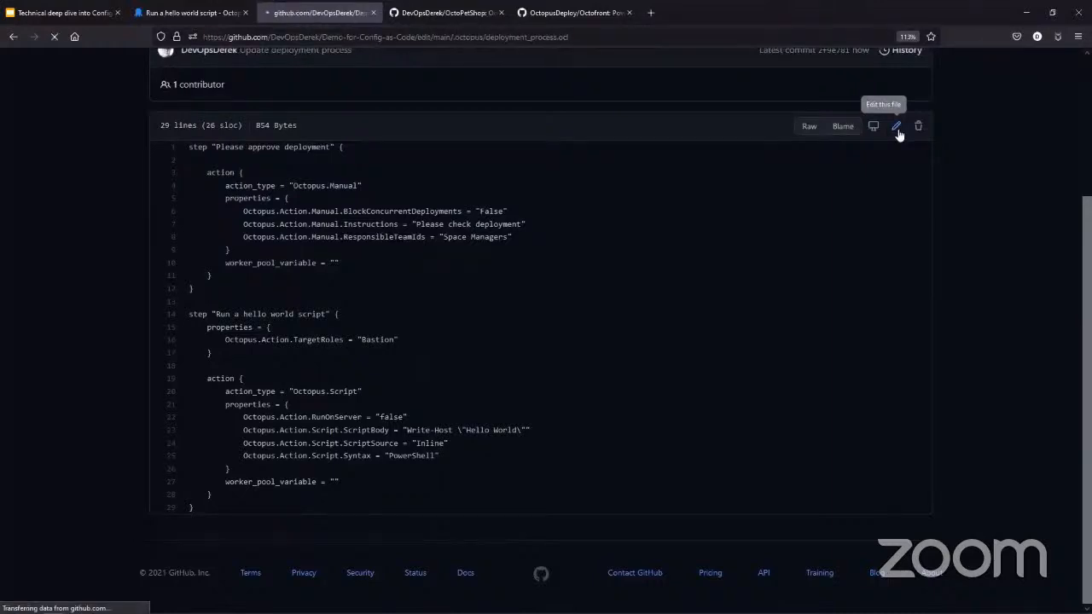
pyautogui.scroll(-1, 683, 335)
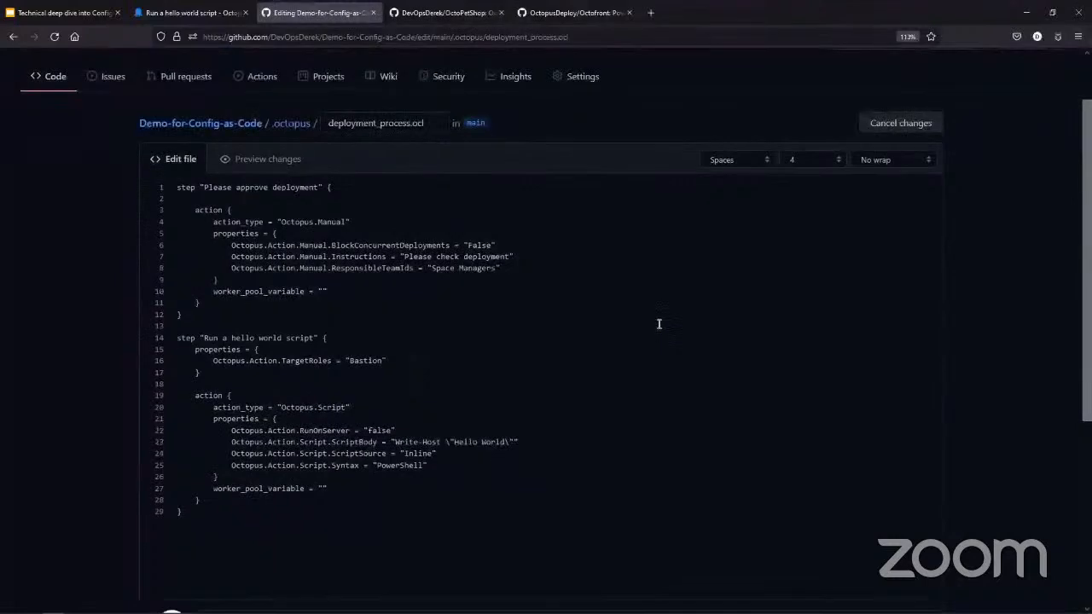
pyautogui.click(505, 443)
pyautogui.press('BackSpace')
pyautogui.press('BackSpace')
pyautogui.press('BackSpace')
pyautogui.press('BackSpace')
pyautogui.press('BackSpace')
pyautogui.write('Derek')
pyautogui.scroll(-5, 335, 483)
pyautogui.scroll(-2, 300, 503)
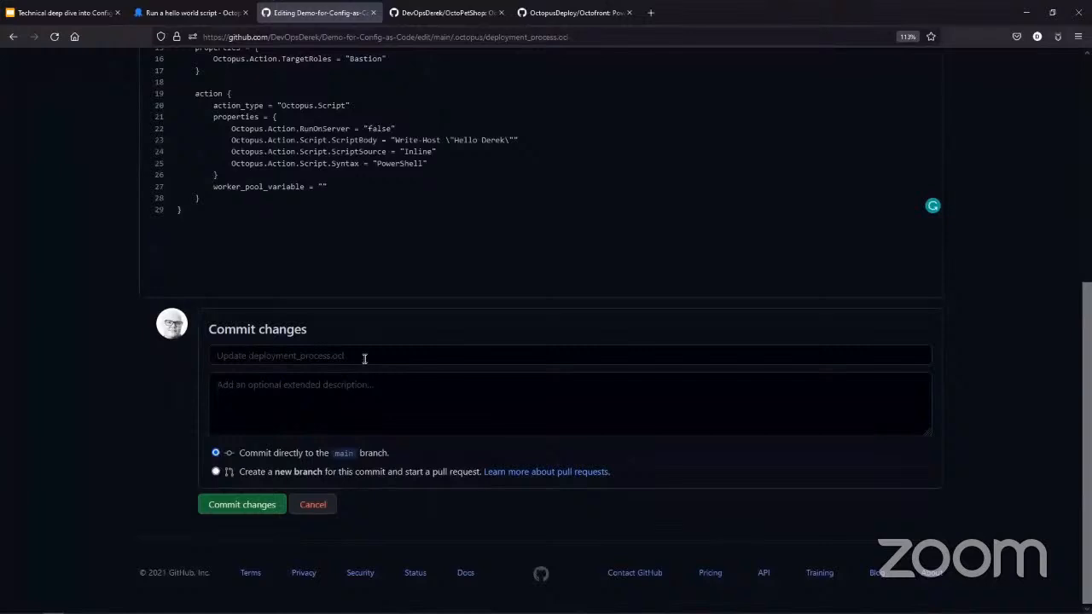
# - Commit the edit as "Update Deployment Process" to a new branch with the suggested patch name and create a pull request into main
pyautogui.click(364, 358)
pyautogui.write('Updat')
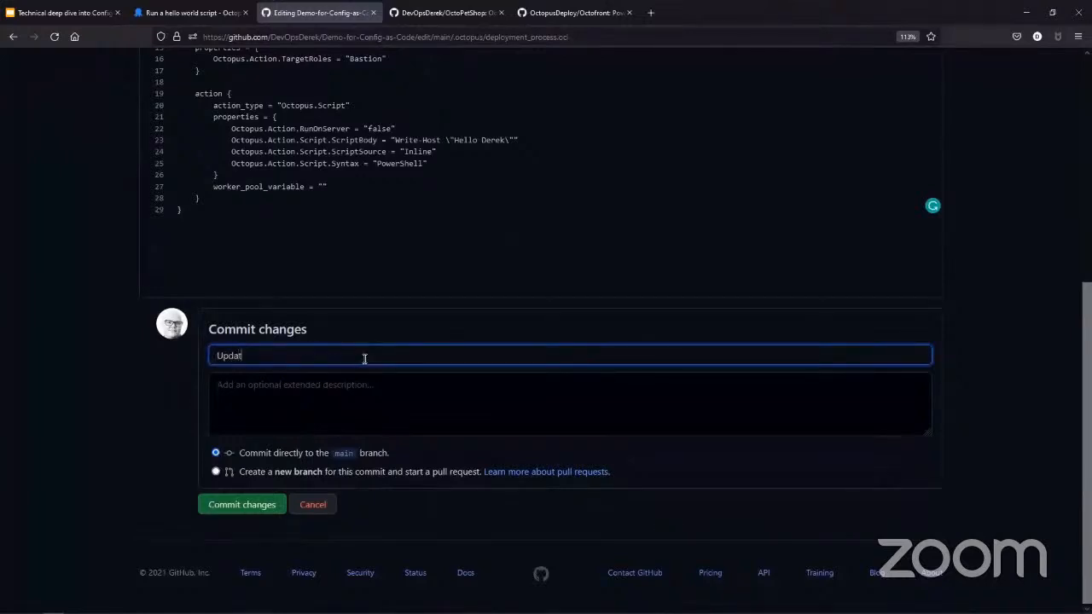
pyautogui.write('e Deployment Process')
pyautogui.click(216, 473)
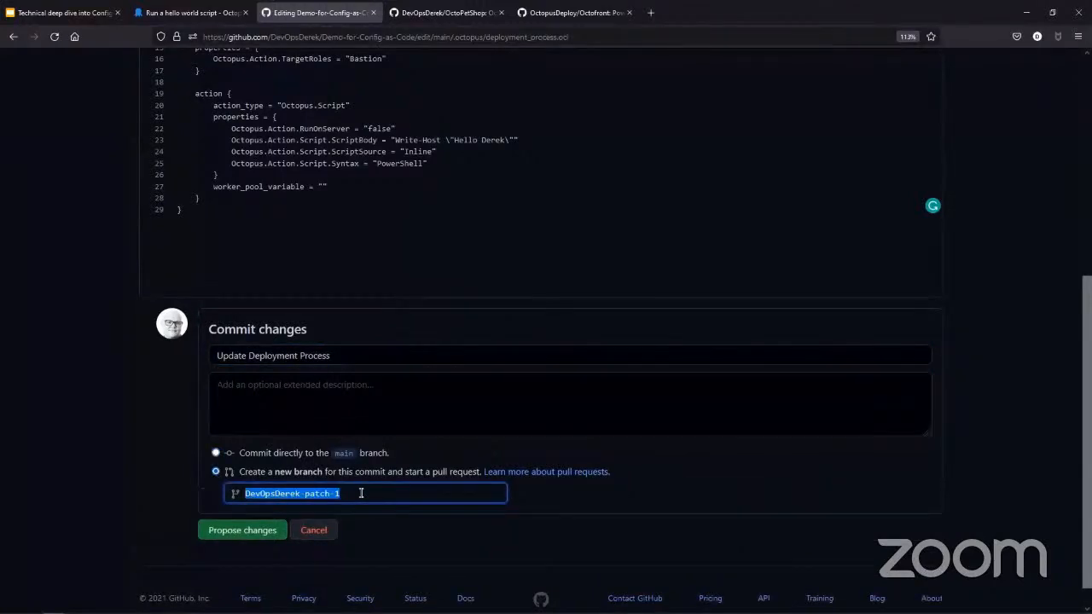
pyautogui.click(248, 532)
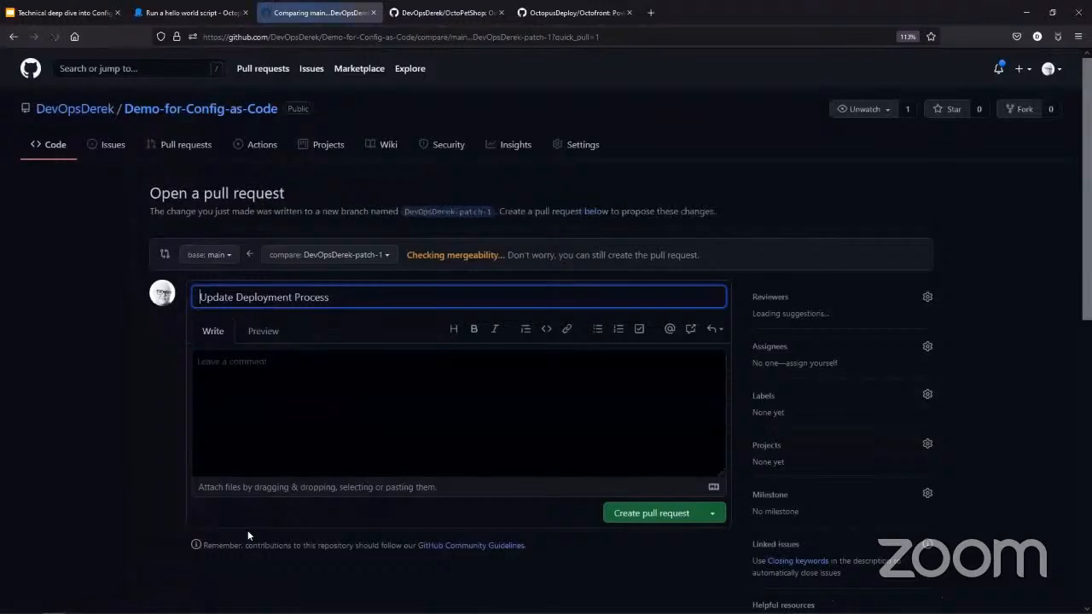
pyautogui.click(683, 515)
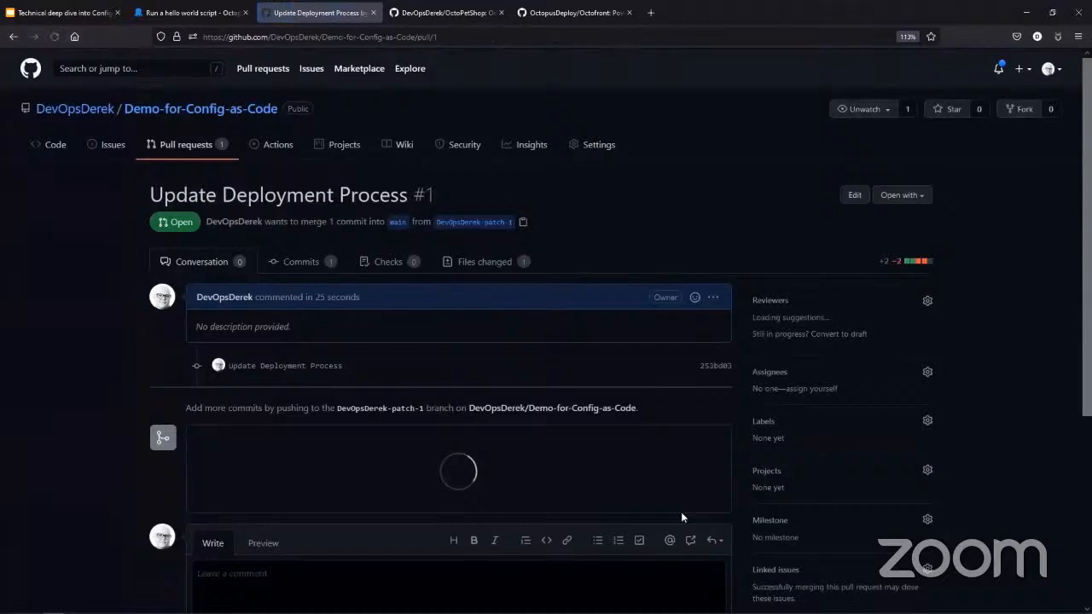
# - Return to Octopus Deploy, check the process's available branches and open the hello world script step on main
pyautogui.click(189, 14)
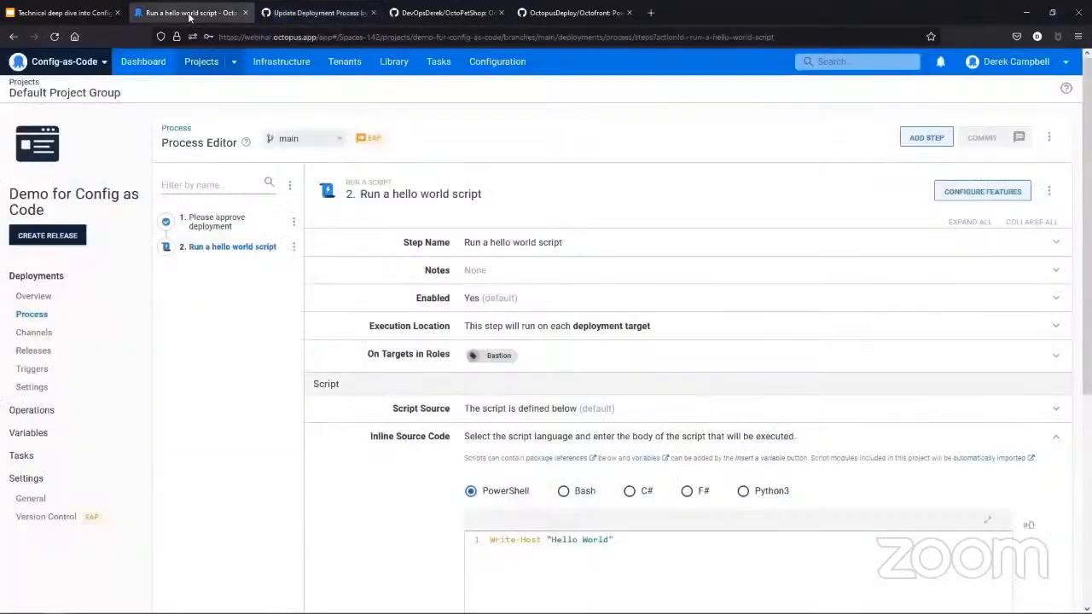
pyautogui.click(34, 296)
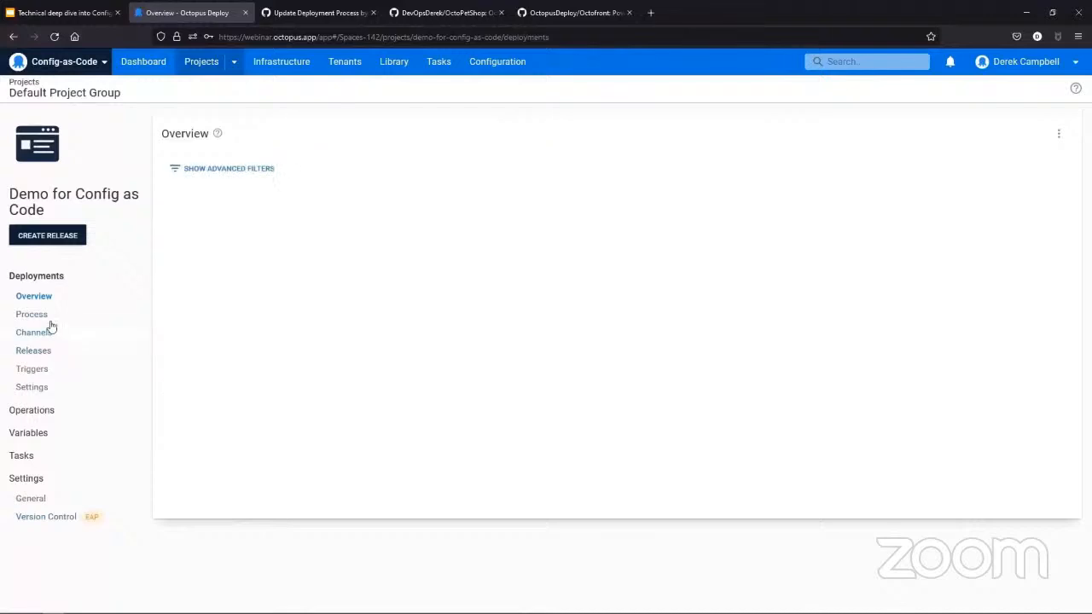
pyautogui.click(44, 315)
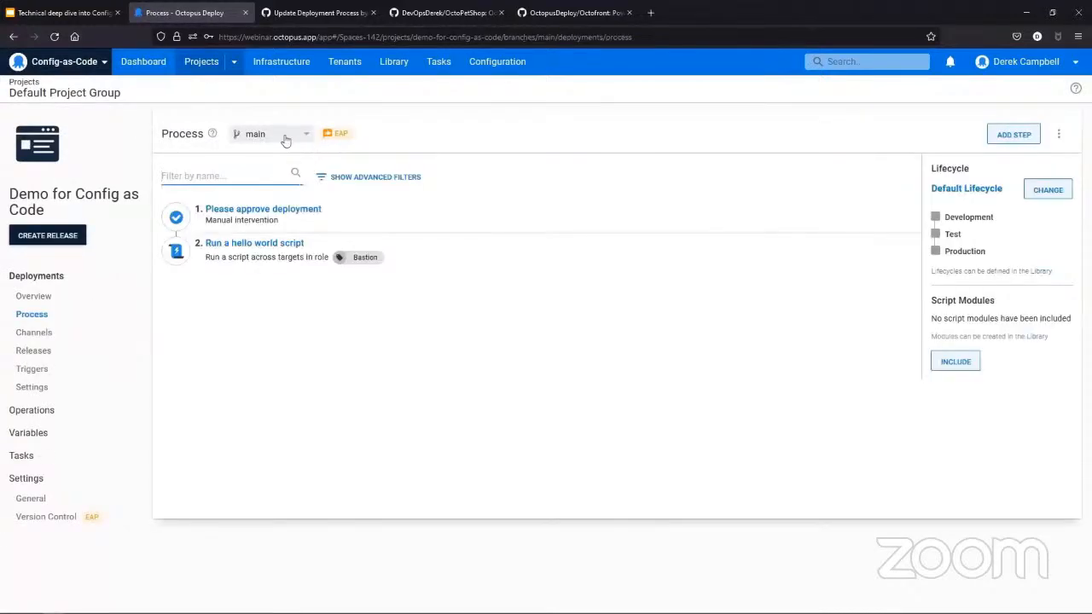
pyautogui.click(286, 139)
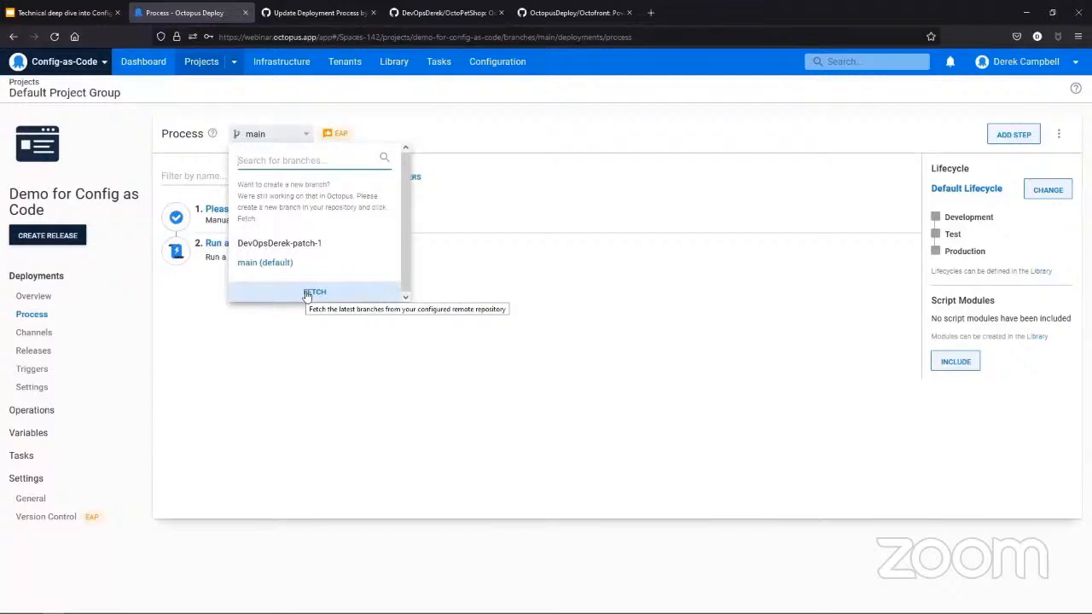
pyautogui.click(596, 363)
pyautogui.click(271, 245)
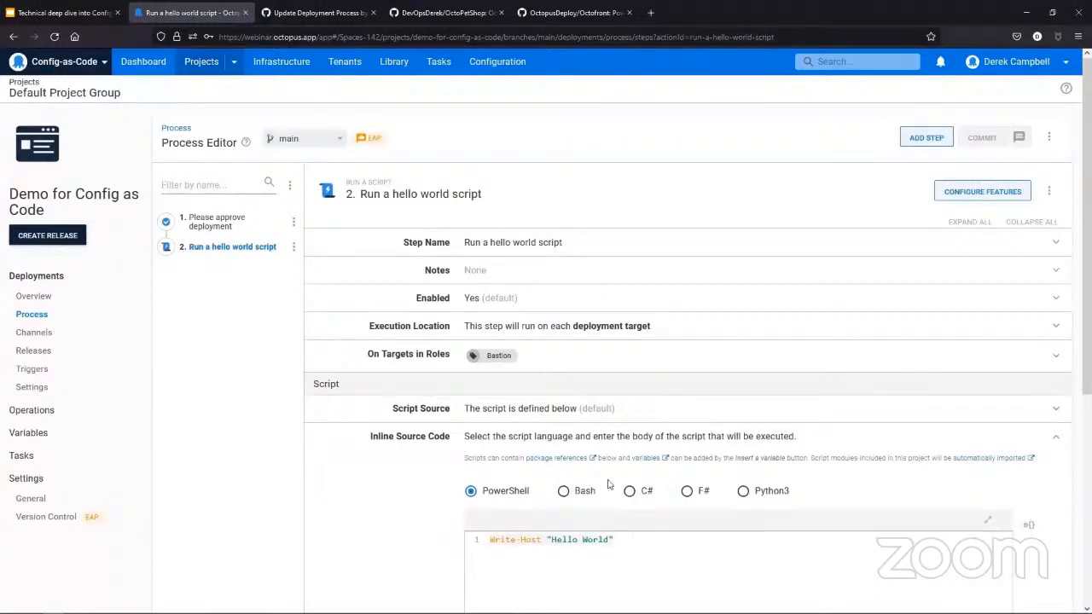
# - Switch the process editor to the new patch branch and inspect the hello world step's inline script
pyautogui.click(305, 142)
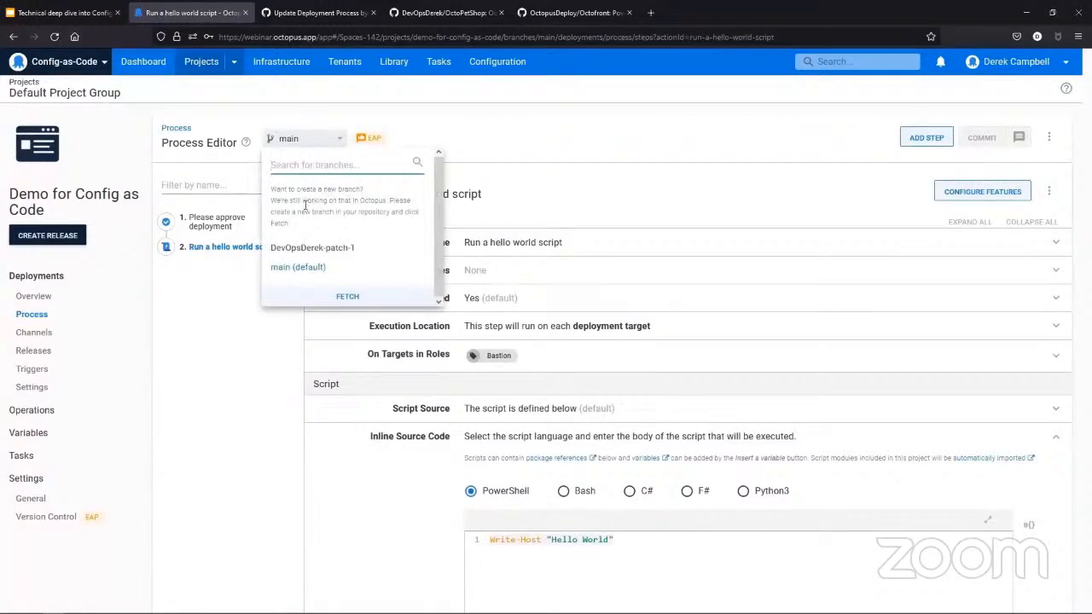
pyautogui.click(309, 250)
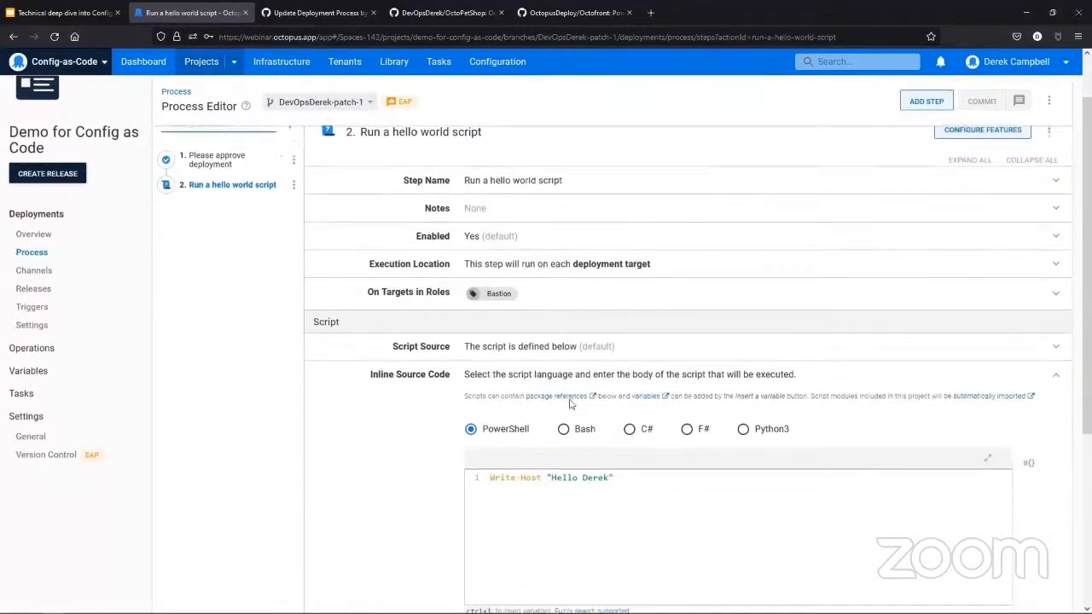
pyautogui.scroll(-2, 570, 404)
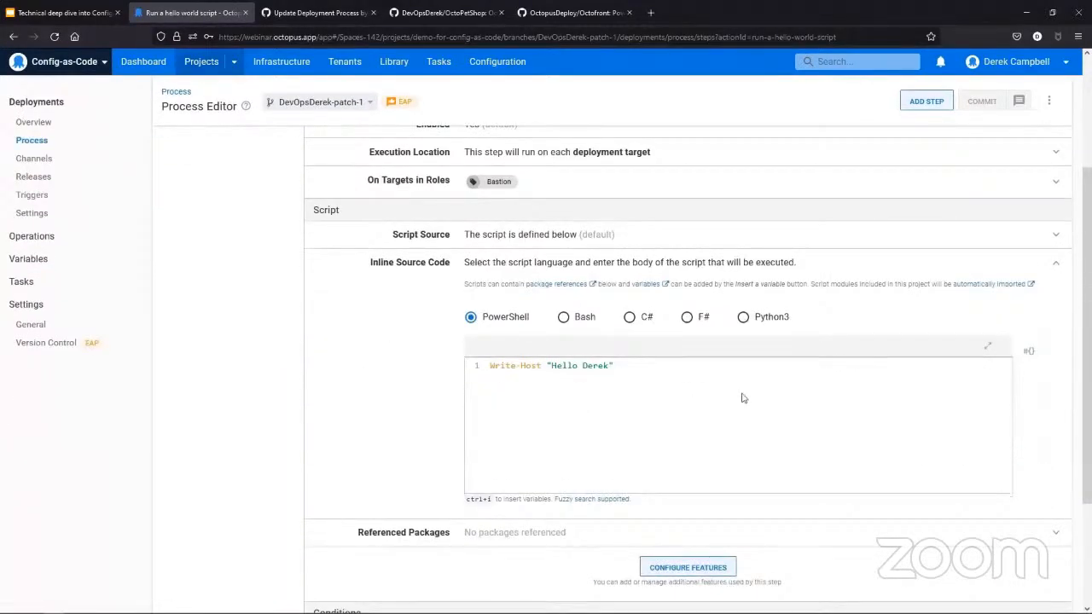
pyautogui.scroll(3, 742, 397)
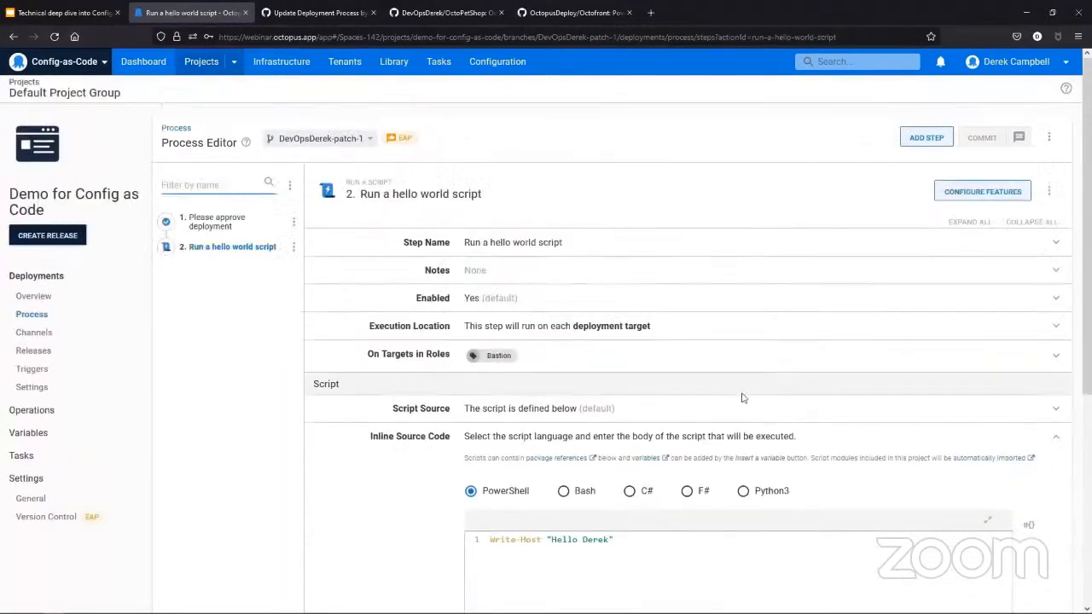
pyautogui.click(50, 299)
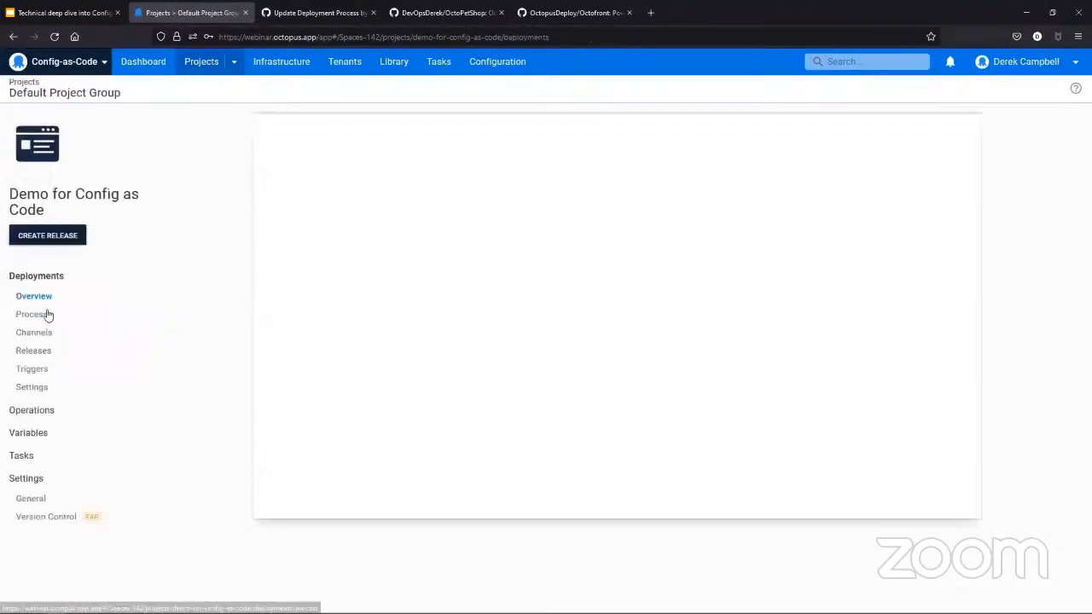
# - Create a release for the Demo for Config as Code project, using the patch branch as its Git branch
pyautogui.click(38, 239)
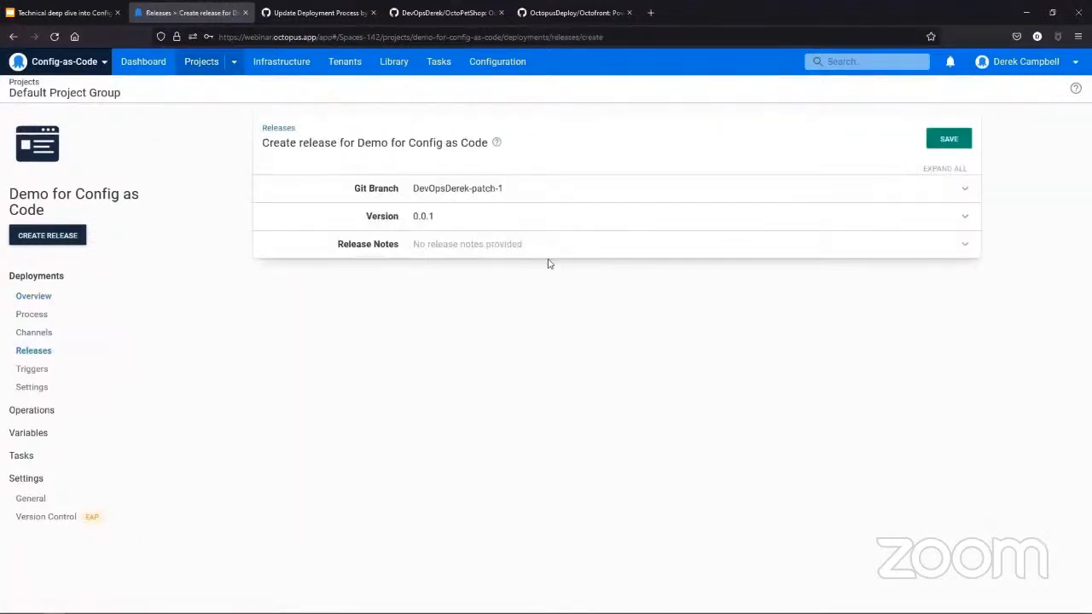
pyautogui.click(511, 200)
pyautogui.click(490, 214)
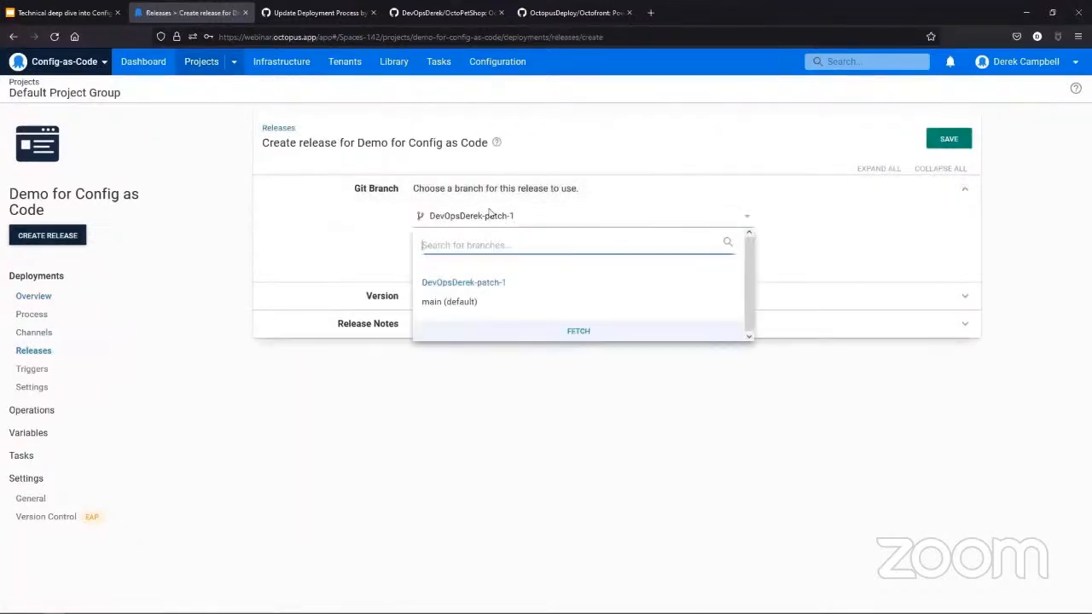
pyautogui.click(461, 303)
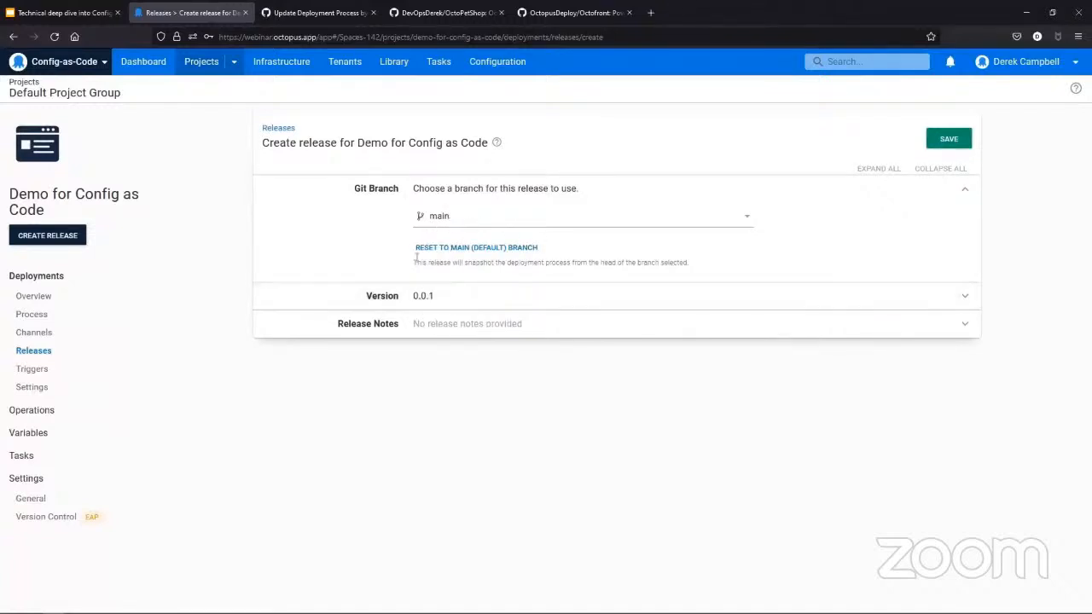
pyautogui.click(472, 223)
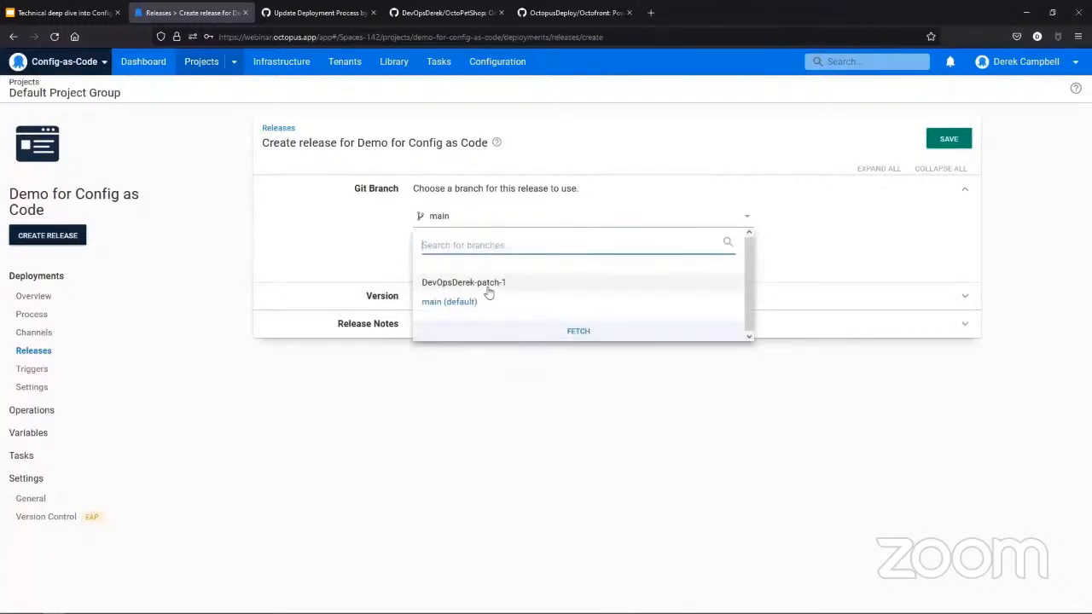
pyautogui.click(509, 426)
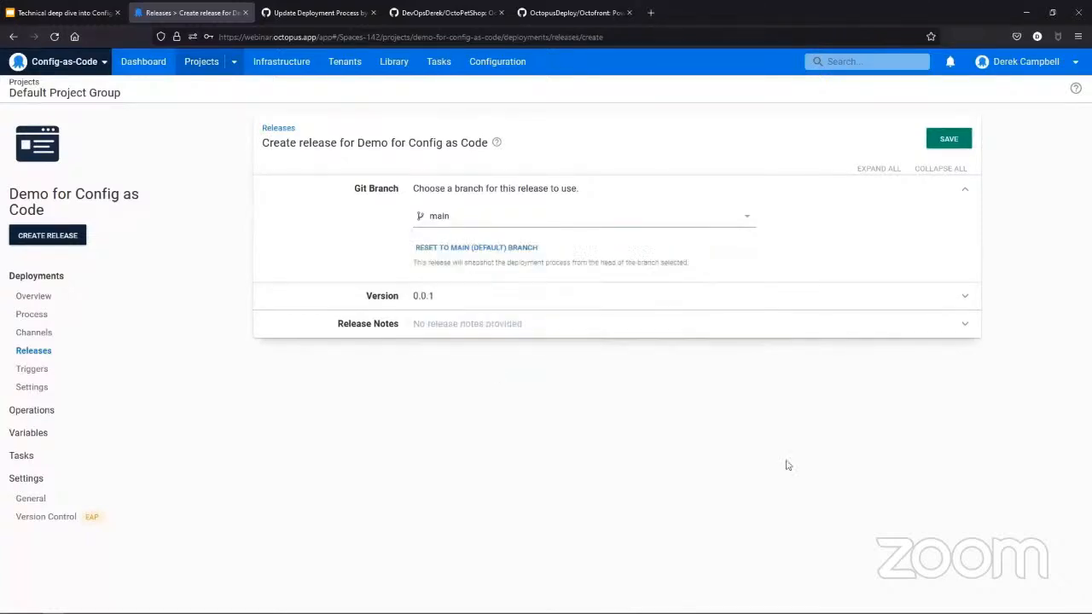
pyautogui.click(470, 221)
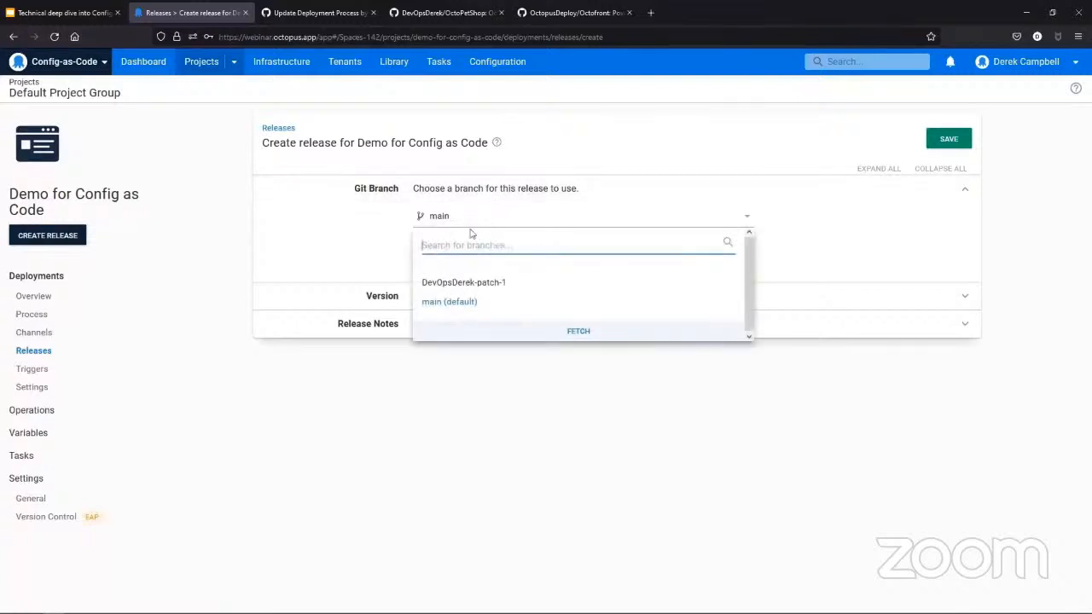
pyautogui.click(463, 282)
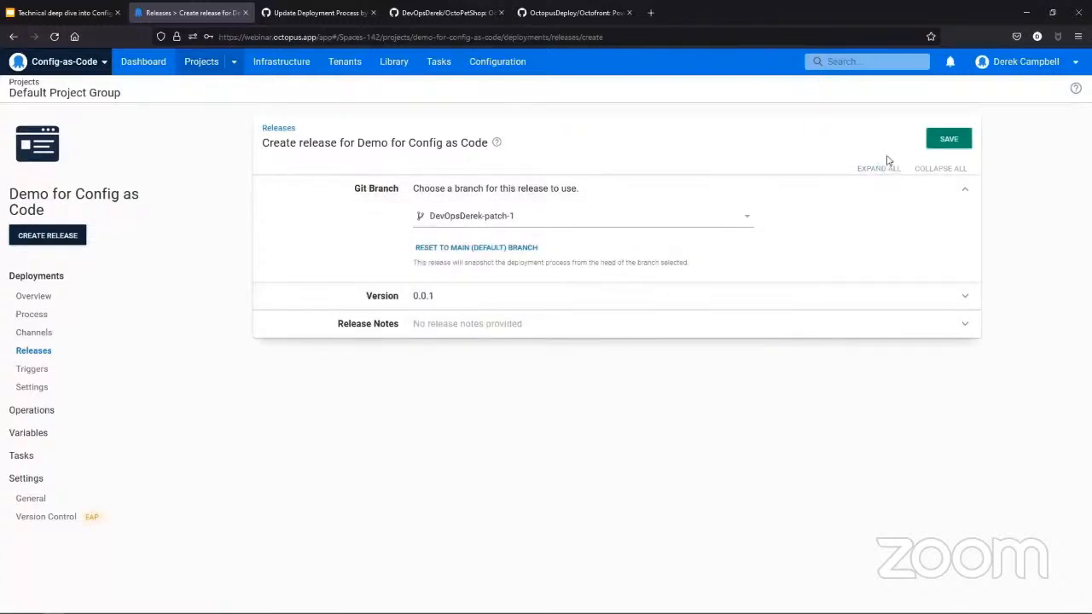
pyautogui.click(950, 141)
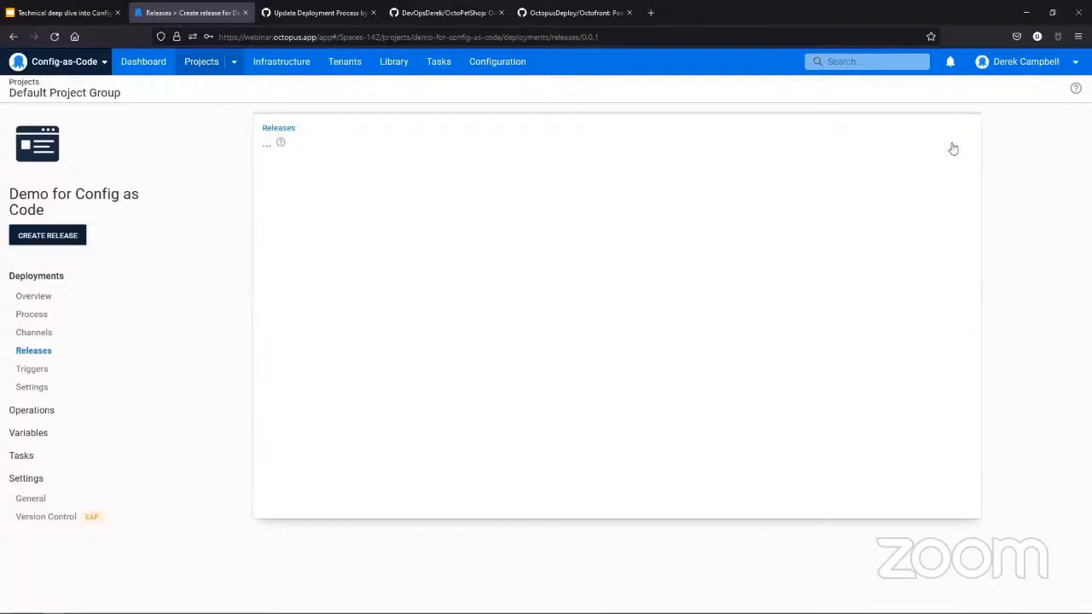
# - Deploy the new release to Development and check it on the project's deployment overview
pyautogui.click(897, 140)
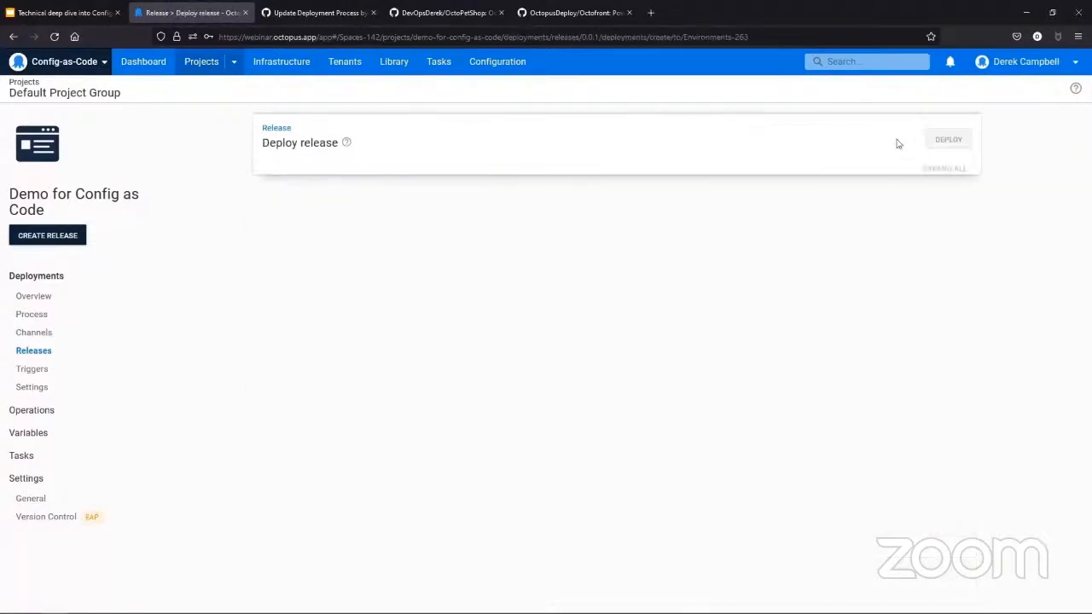
pyautogui.click(949, 139)
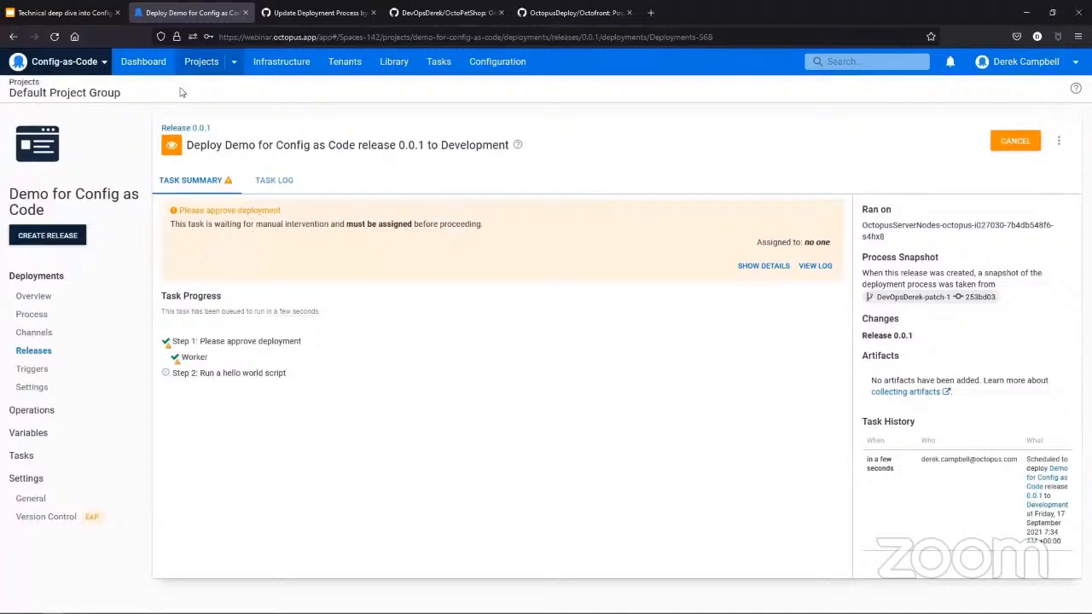
pyautogui.click(44, 297)
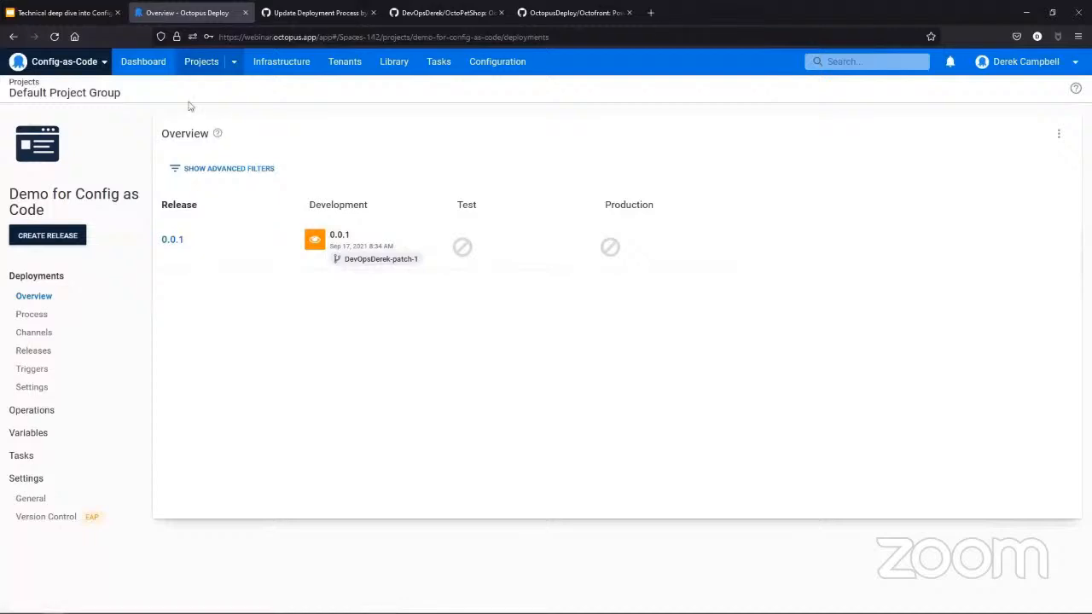
# - Open the OctoPetShop project's Development deployment of release 2021.09.29 and view its deployed website in a separate tab
pyautogui.click(145, 65)
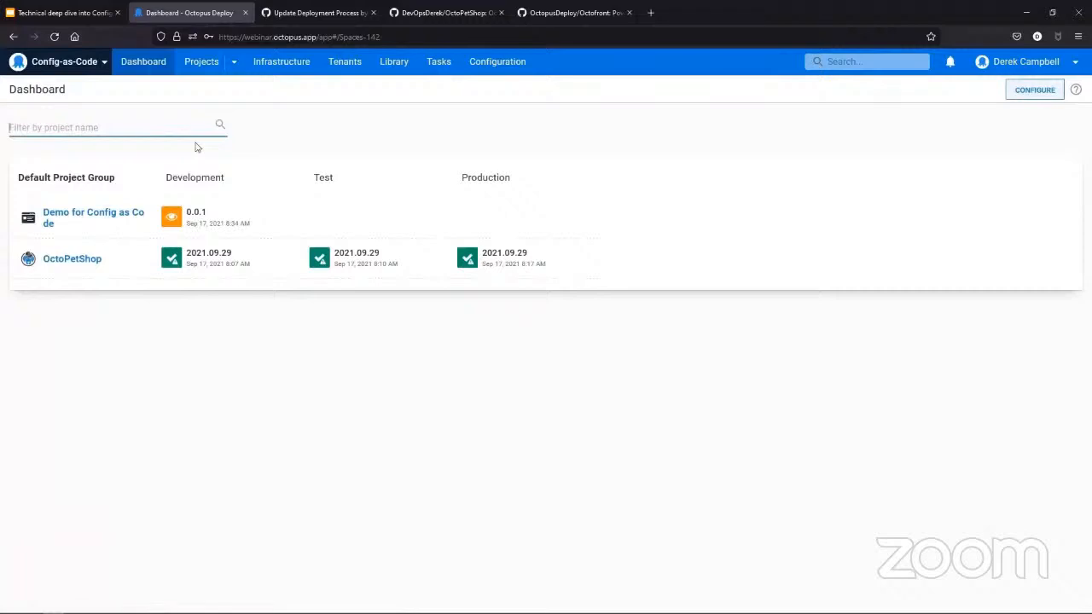
pyautogui.click(59, 261)
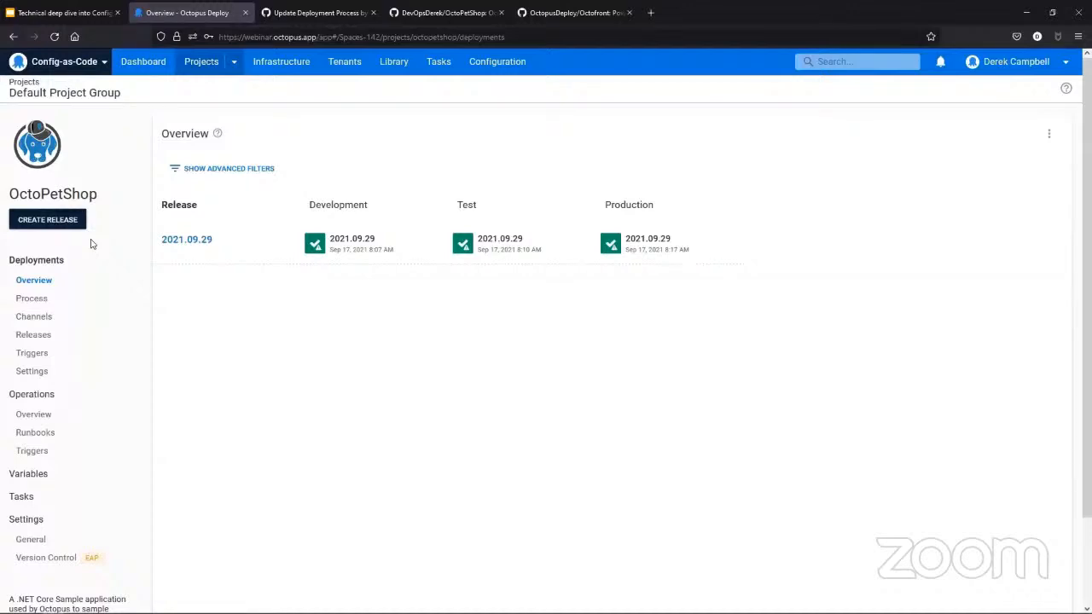
pyautogui.click(385, 251)
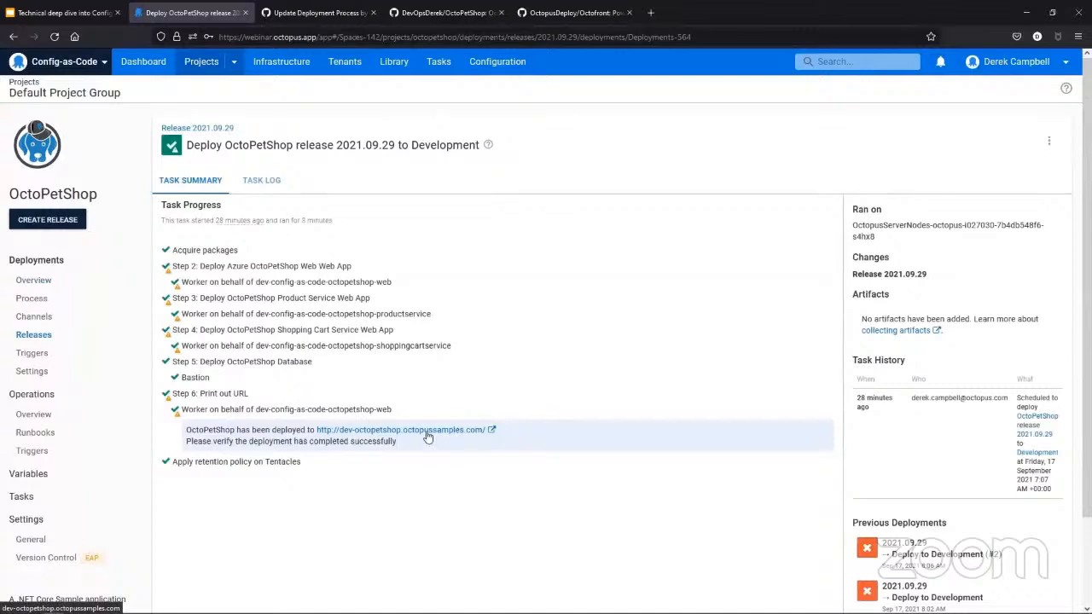
pyautogui.rightClick(428, 435)
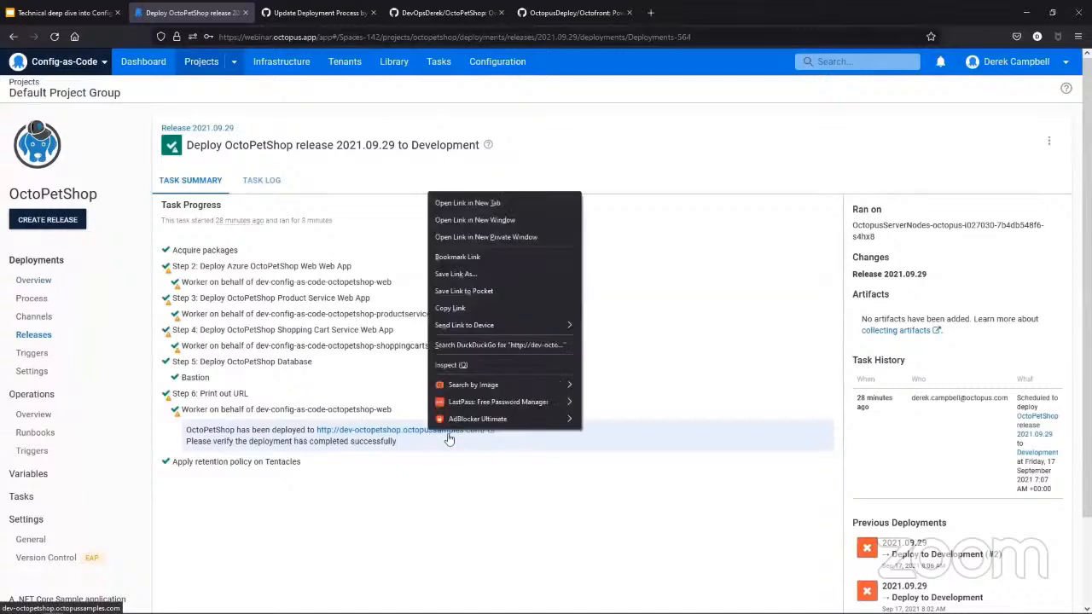
pyautogui.click(481, 203)
pyautogui.click(307, 14)
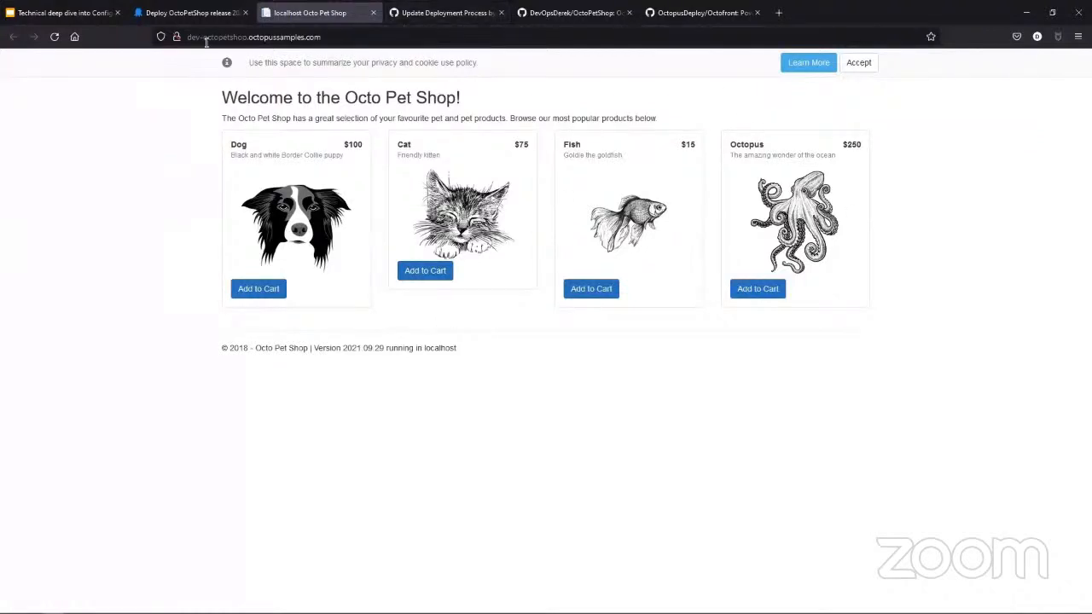
pyautogui.moveTo(200, 39); pyautogui.dragTo(179, 39)
pyautogui.write('t')
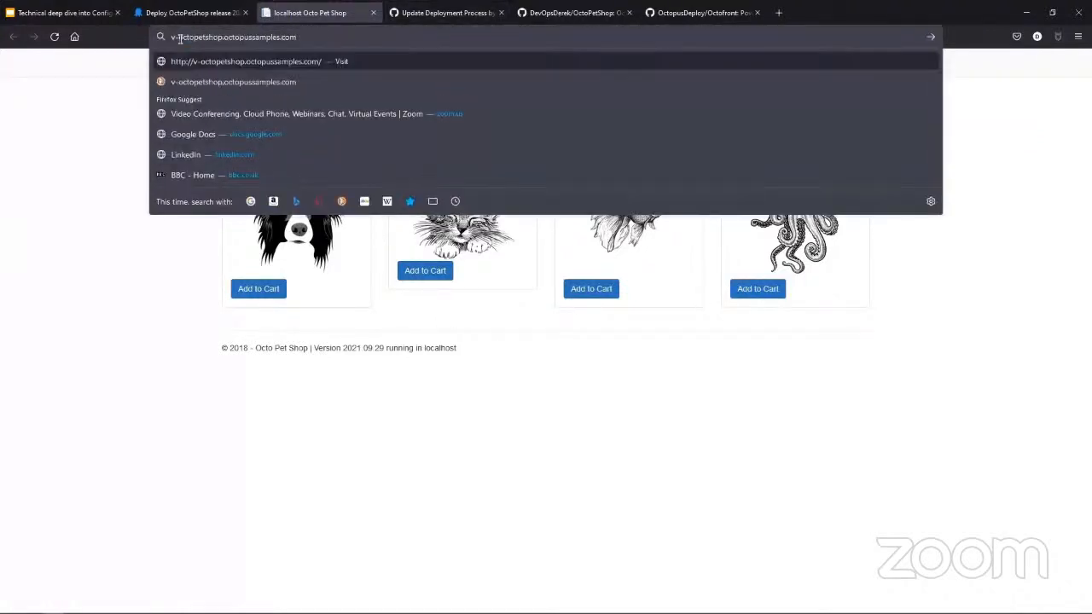
pyautogui.write('est')
pyautogui.press('Return')
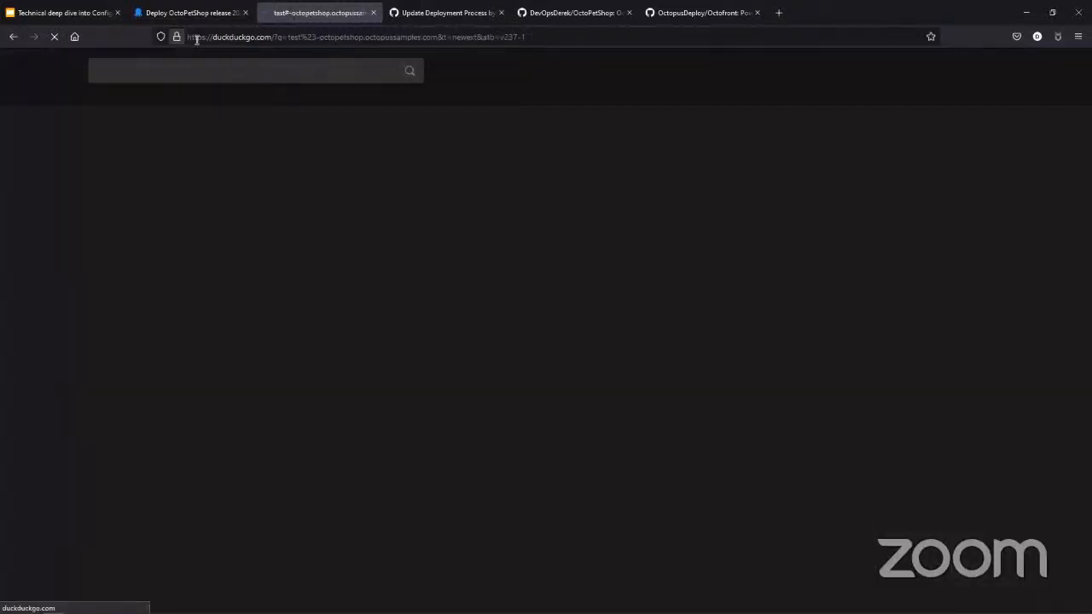
pyautogui.click(250, 39)
pyautogui.write('test-')
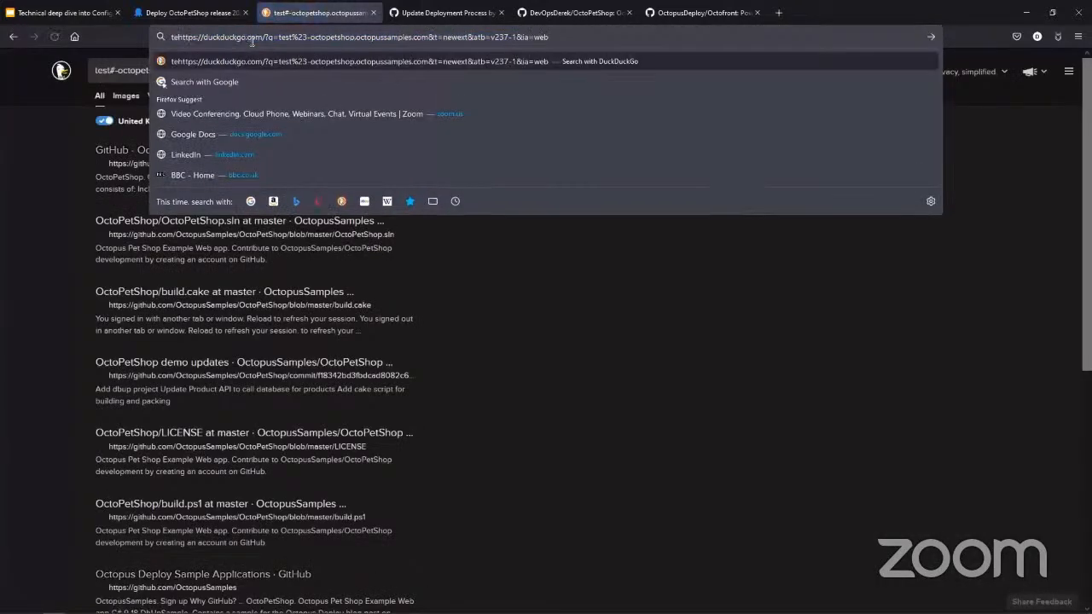
pyautogui.hotkey('ctrl', 'a')
pyautogui.press('BackSpace')
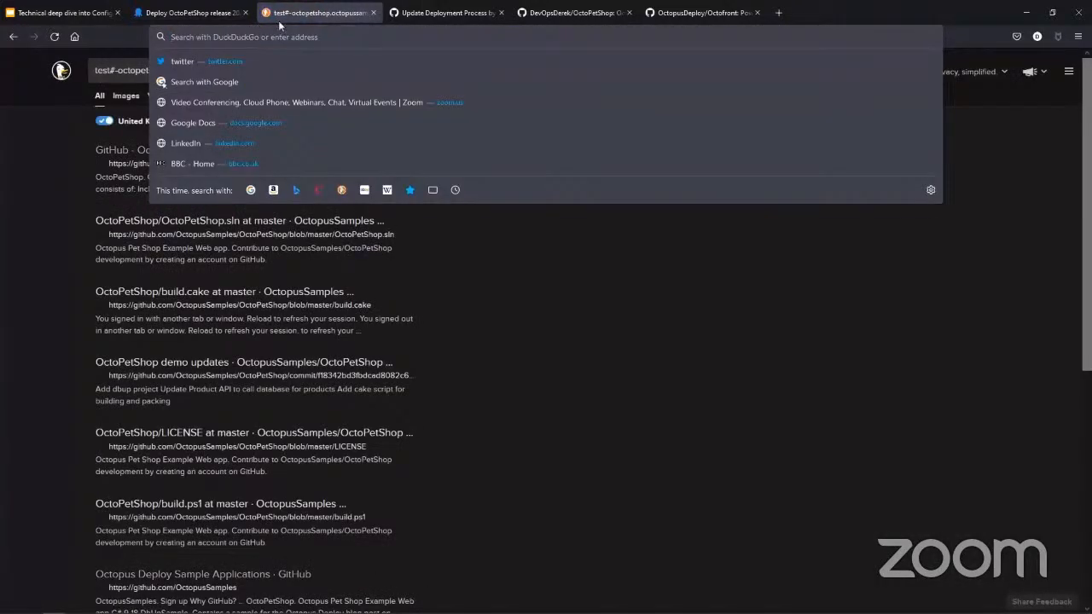
pyautogui.click(372, 12)
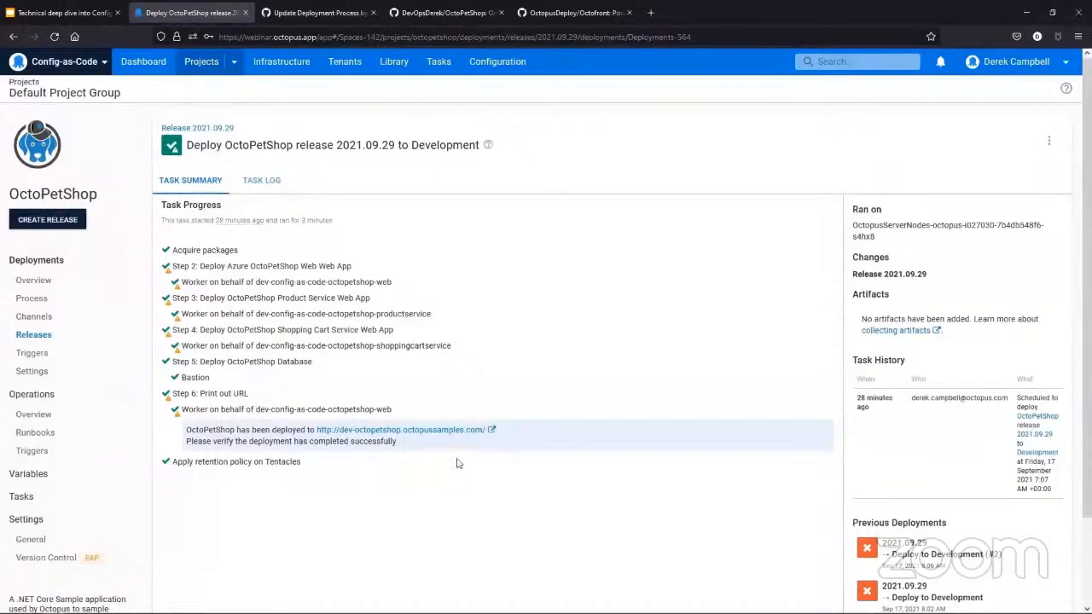
# - Reopen the Development pet shop website from the deployment summary and examine the octopus and dog prices
pyautogui.rightClick(426, 430)
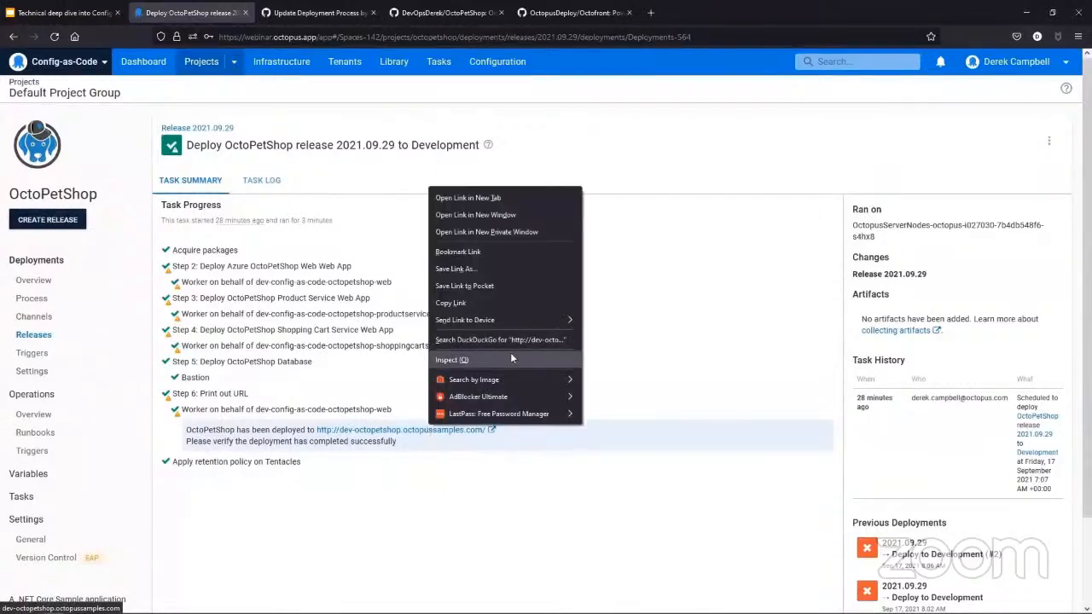
pyautogui.click(522, 204)
pyautogui.click(317, 15)
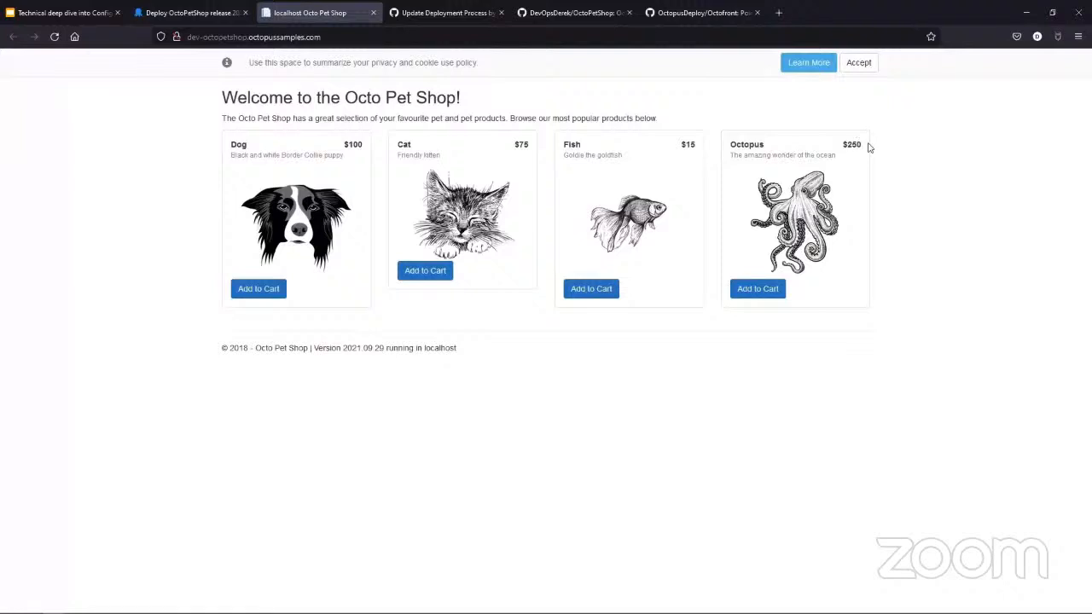
pyautogui.moveTo(869, 148); pyautogui.dragTo(841, 145)
pyautogui.moveTo(367, 147); pyautogui.dragTo(351, 145)
pyautogui.click(350, 146)
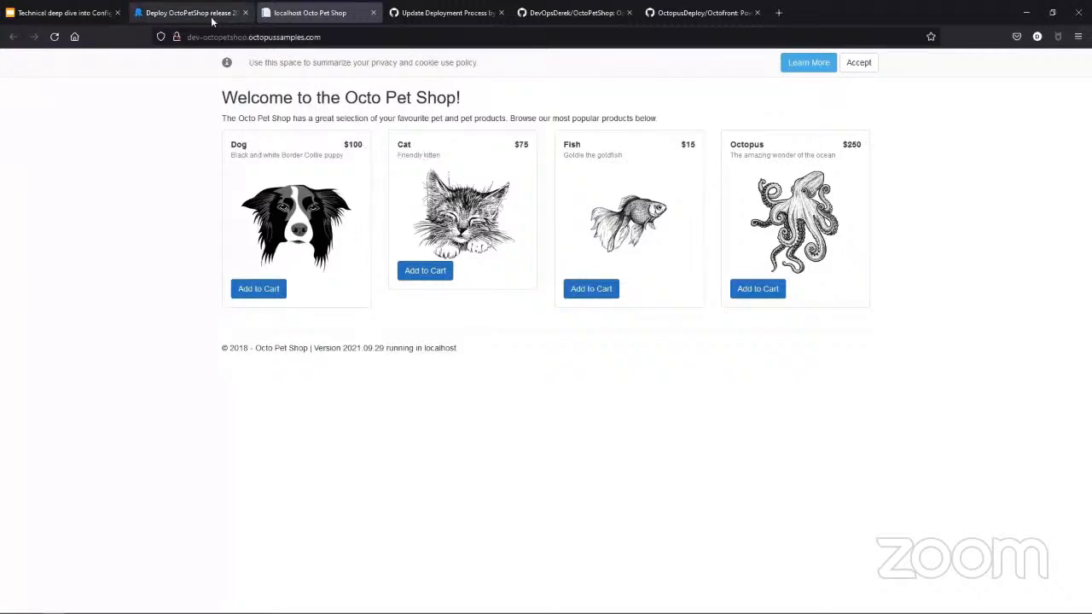
# - Return to Octopus Deploy, open OctoPetShop's deployment process and examine the settings of its Manual Intervention Required step
pyautogui.click(189, 13)
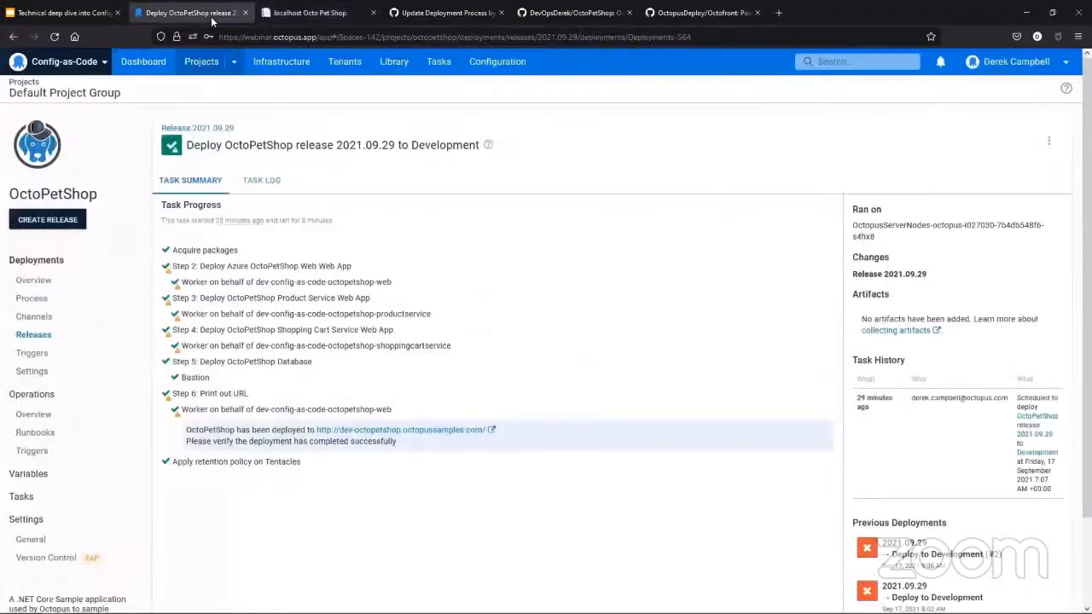
pyautogui.click(62, 307)
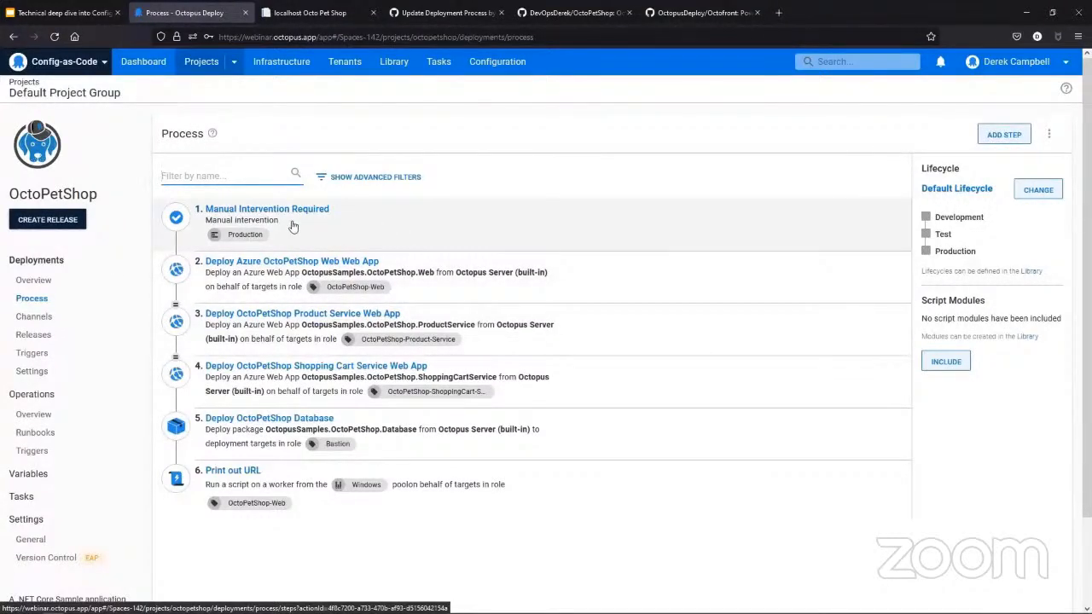
pyautogui.click(292, 226)
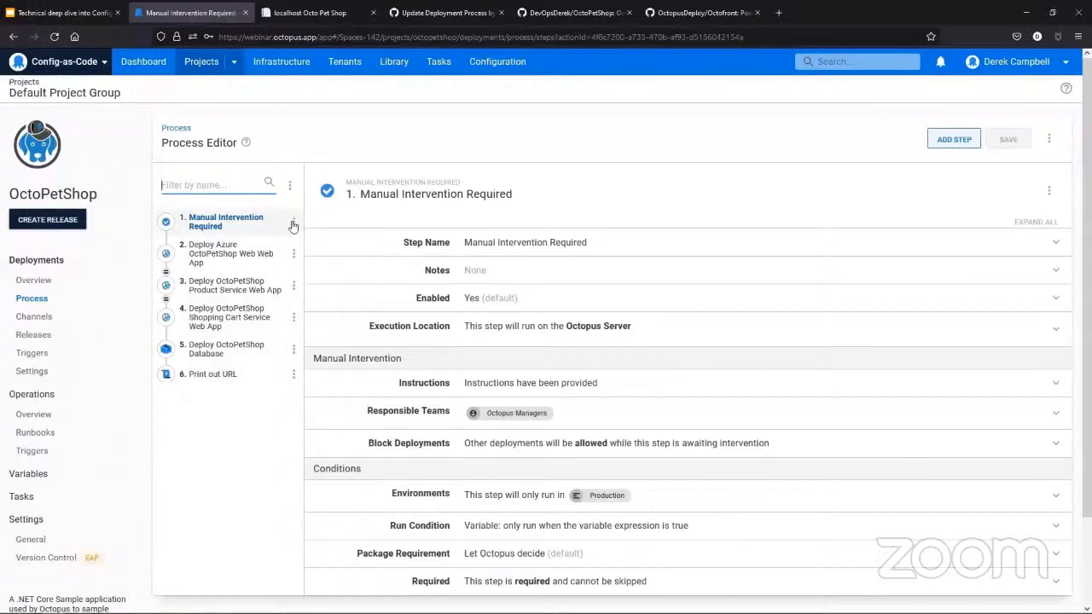
pyautogui.scroll(-2, 597, 409)
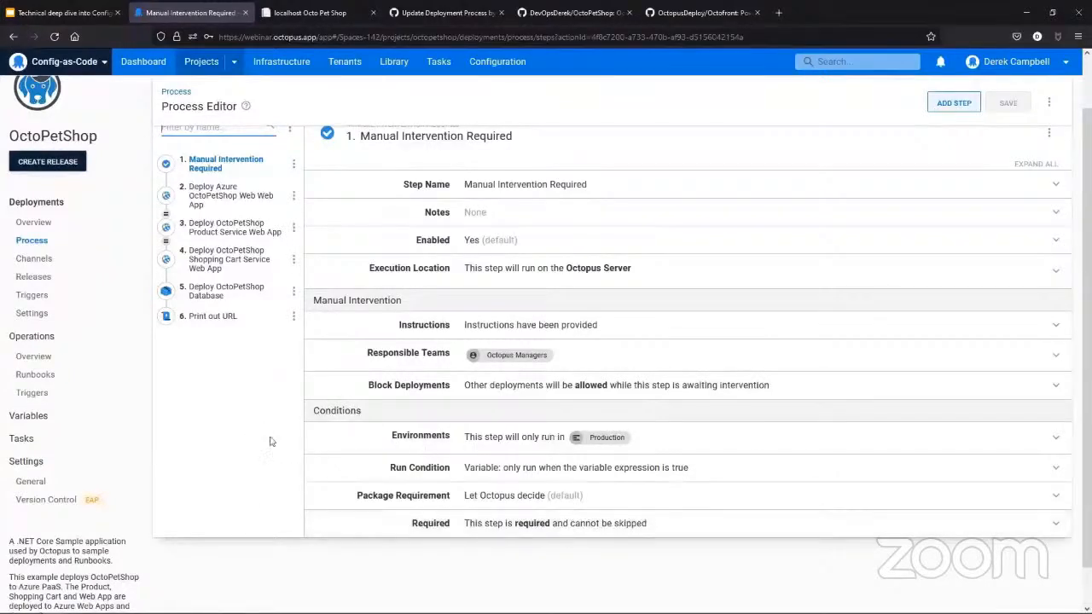
# - Examine the Azure web app, database and Print out URL steps of the process, including the inline PowerShell script
pyautogui.click(220, 203)
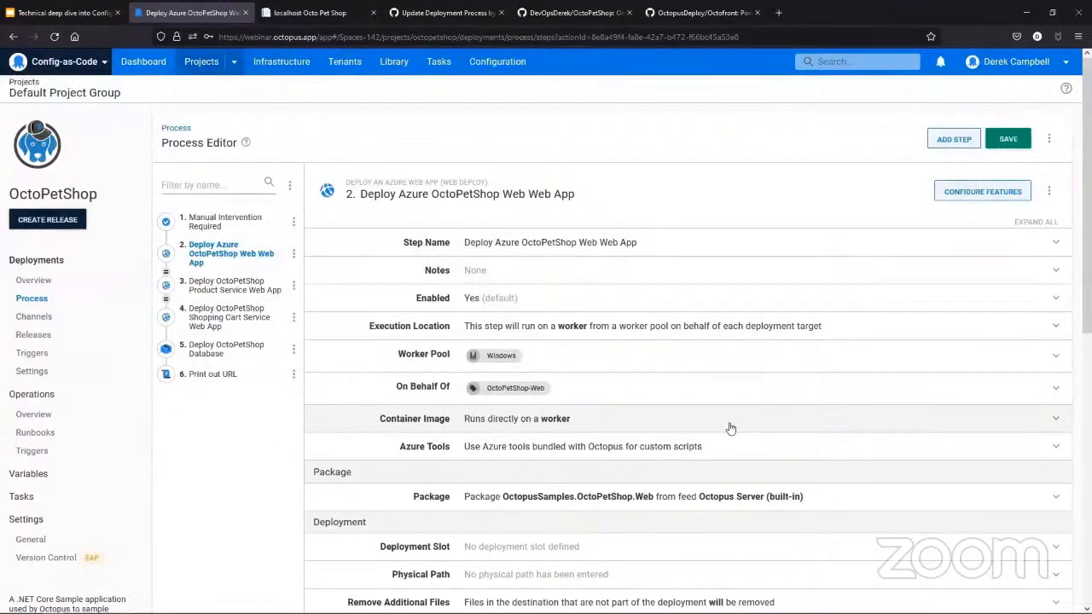
pyautogui.click(264, 351)
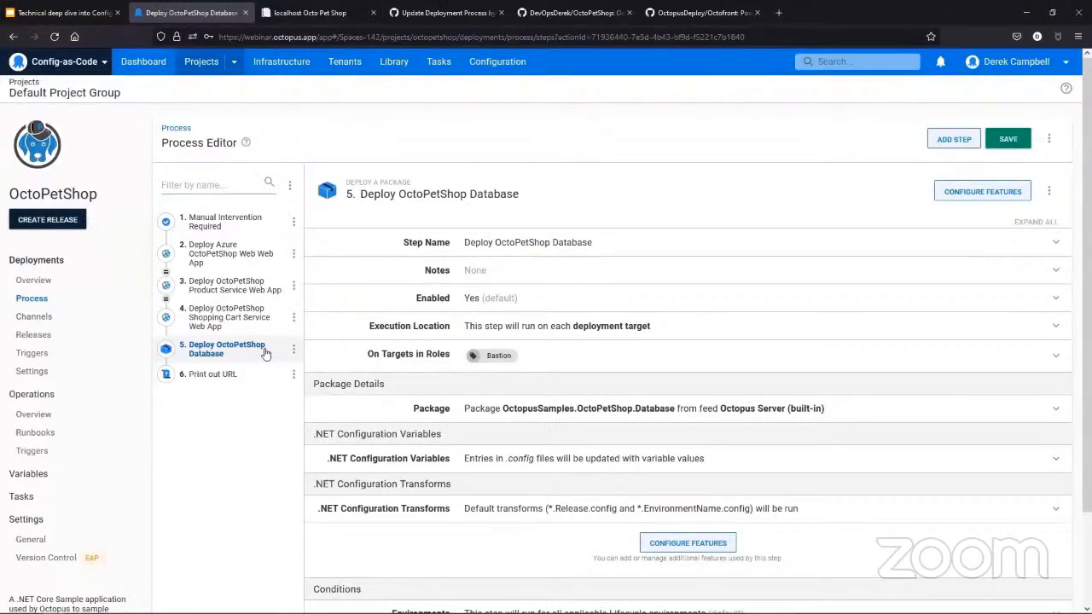
pyautogui.click(225, 375)
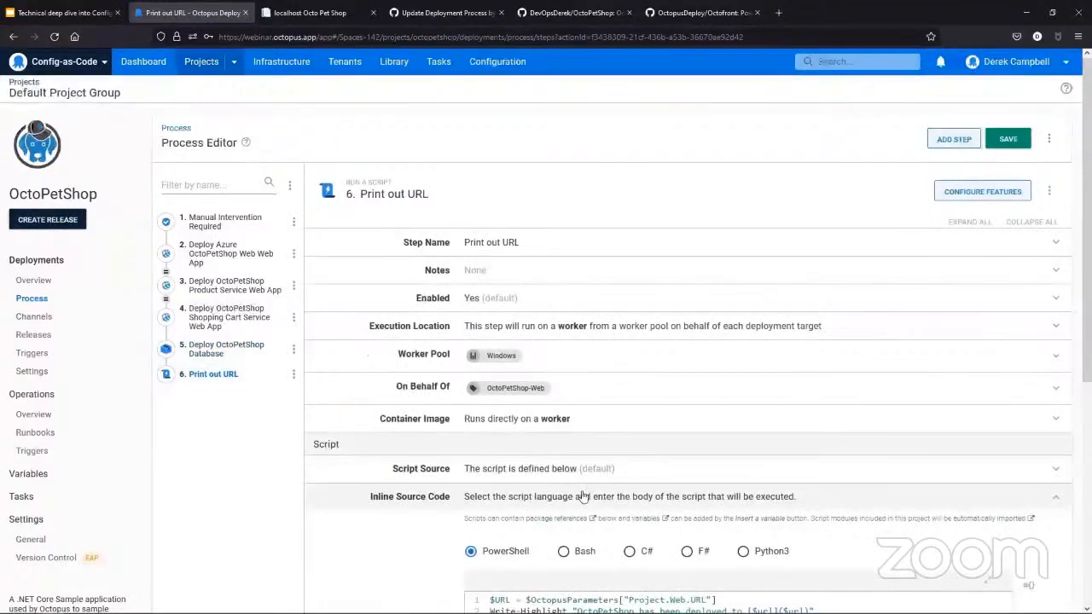
pyautogui.scroll(-2, 582, 496)
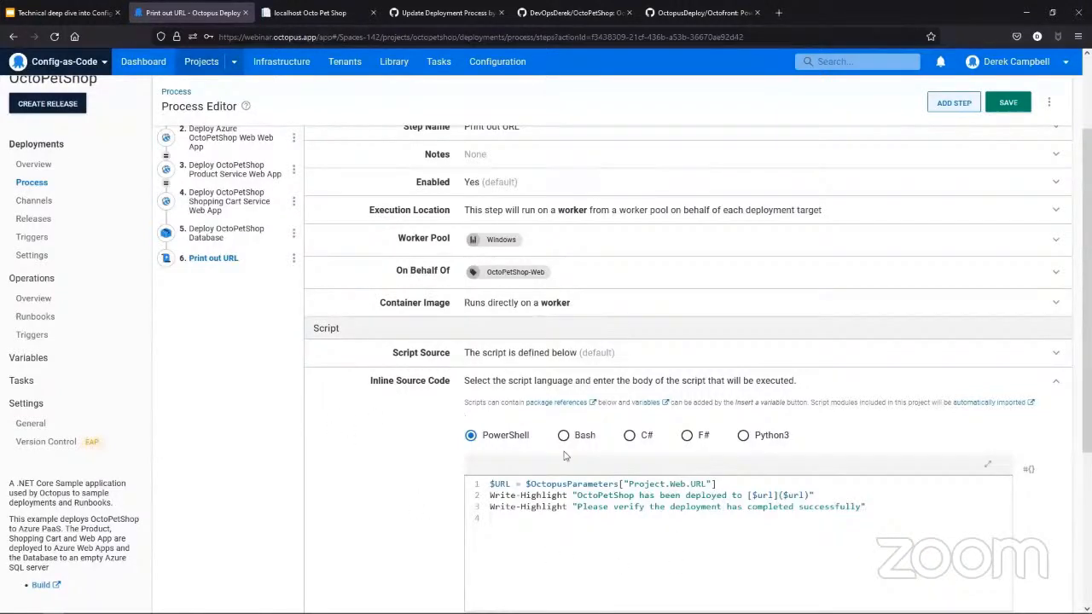
pyautogui.scroll(3, 426, 462)
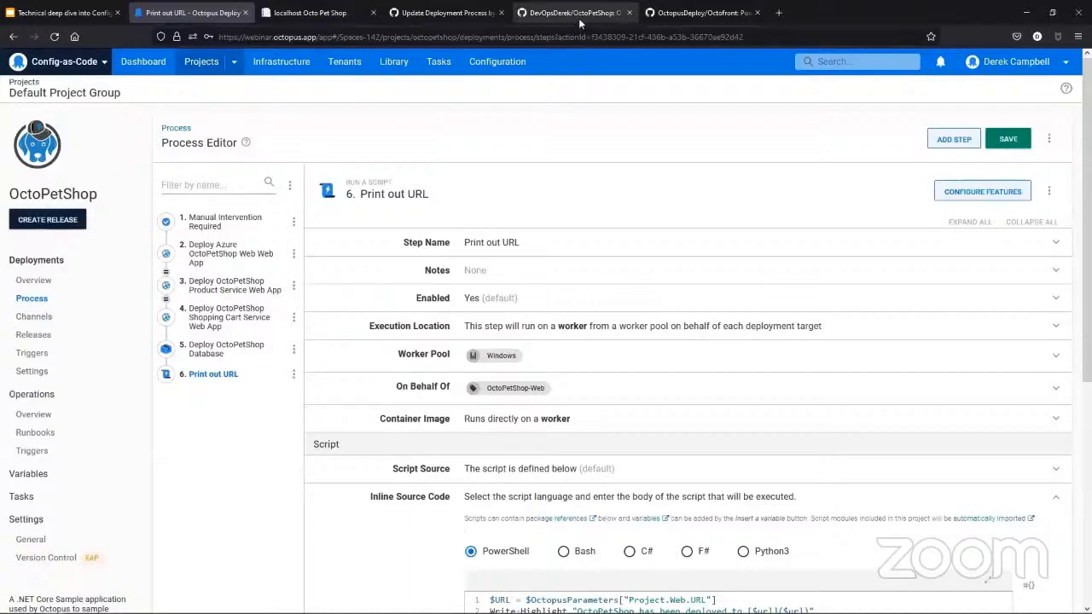
# - Switch to the OctoPetShop repository on GitHub and look through its folders and files on the main branch
pyautogui.click(572, 13)
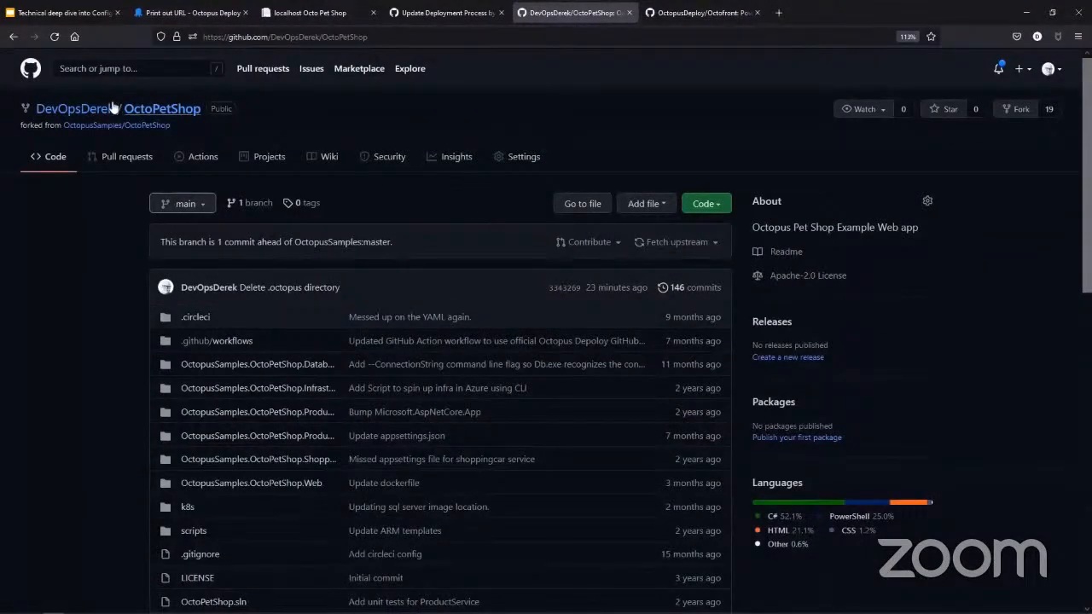
pyautogui.moveTo(79, 119)
pyautogui.scroll(-2, 221, 329)
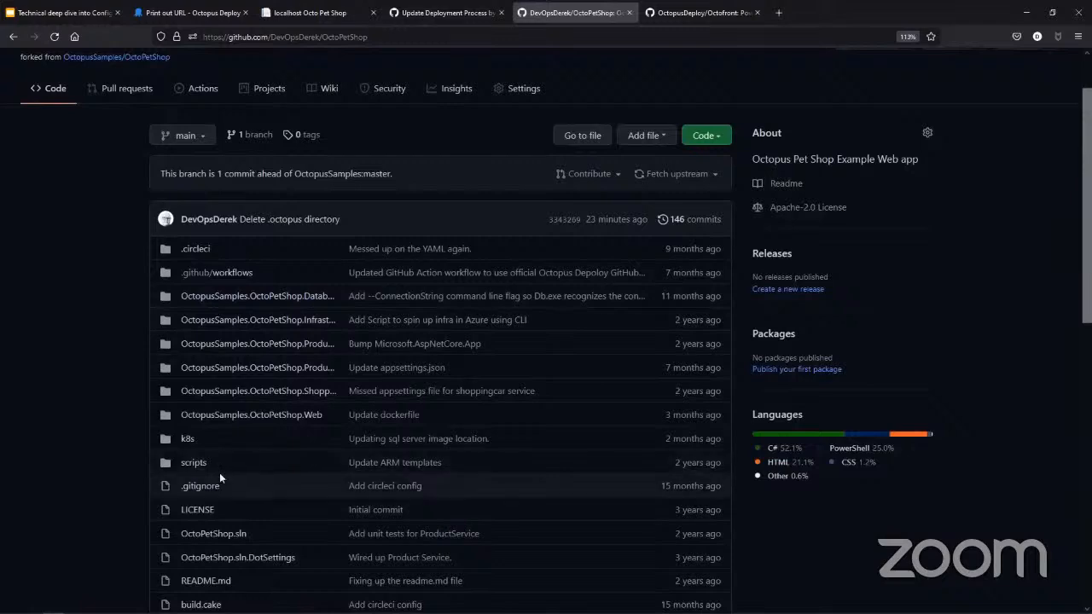
# - Return to Octopus Deploy and open OctoPetShop's version control settings, discarding the unsaved process changes
pyautogui.scroll(-3, 201, 470)
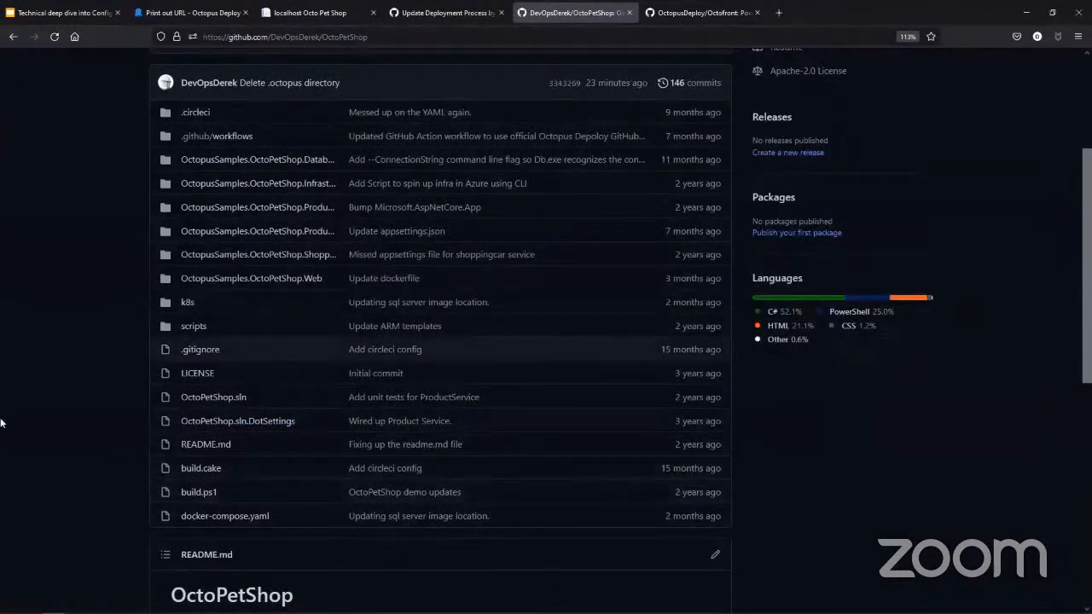
pyautogui.scroll(2, 117, 461)
pyautogui.scroll(1, 117, 462)
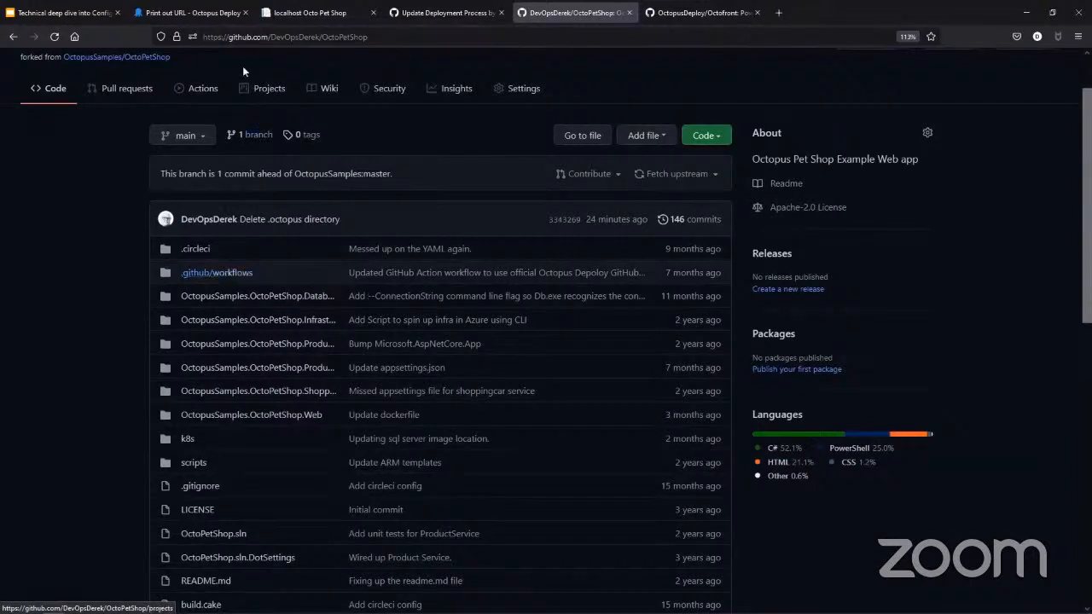
pyautogui.click(186, 16)
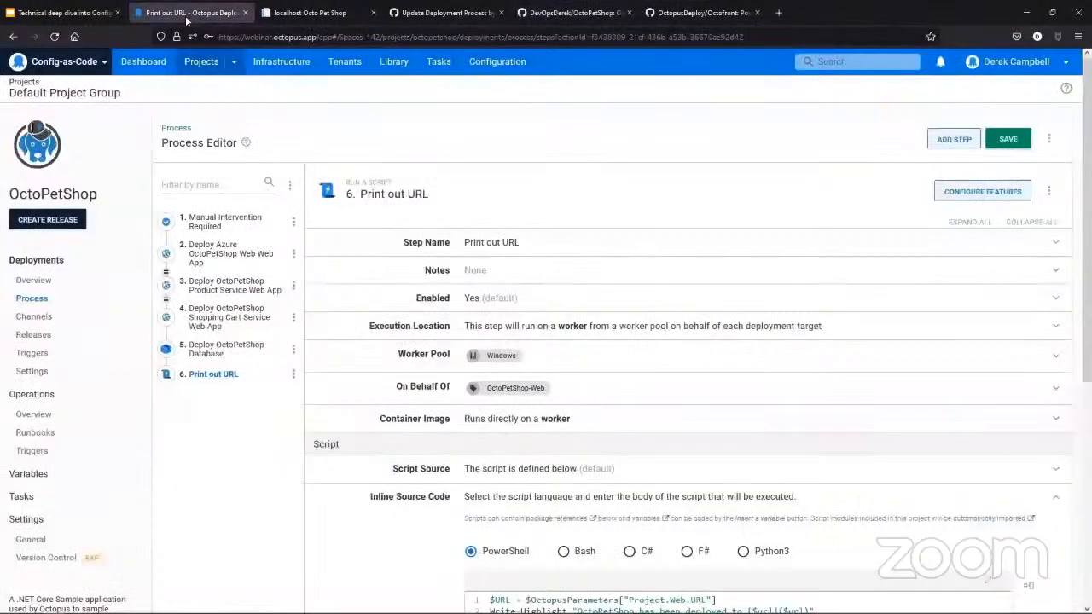
pyautogui.click(30, 565)
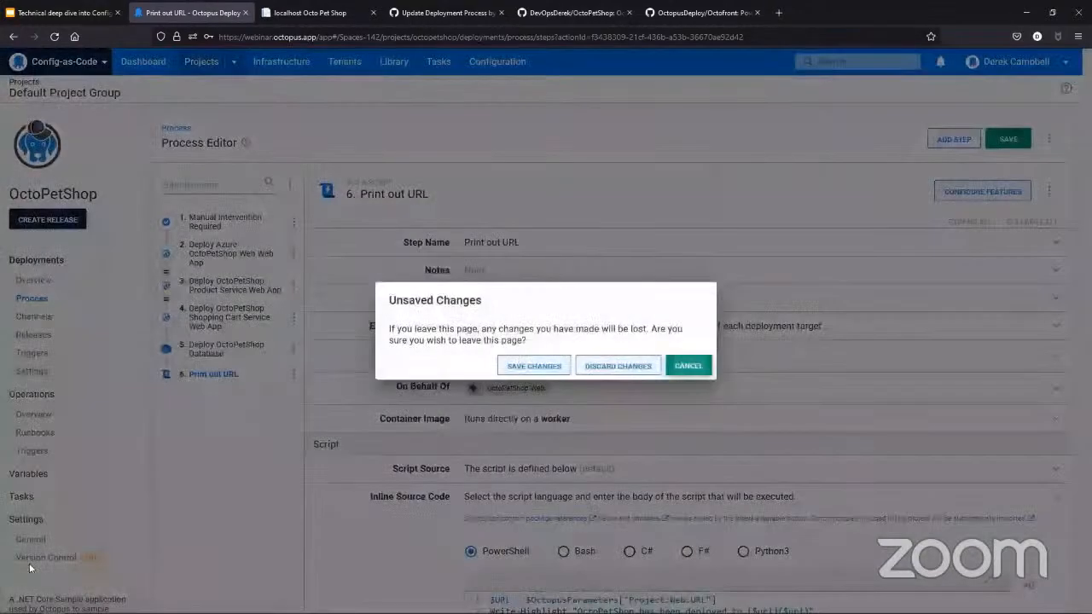
pyautogui.click(620, 366)
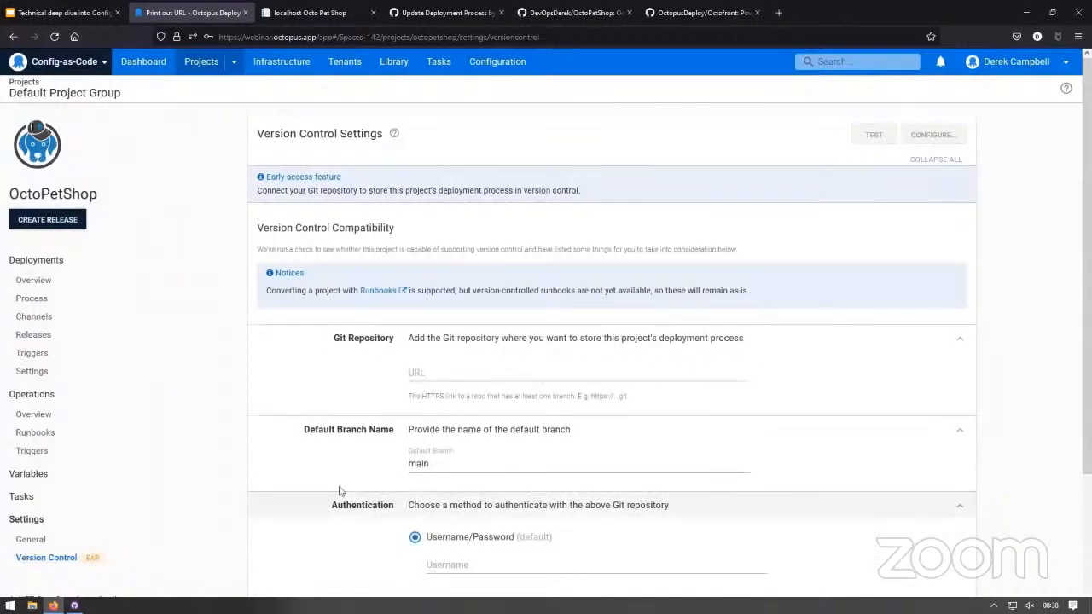
# - Copy the OctoPetShop repository's HTTPS clone URL from GitHub and enter it as the Git repository URL in Octopus Deploy
pyautogui.click(563, 13)
pyautogui.scroll(1, 528, 268)
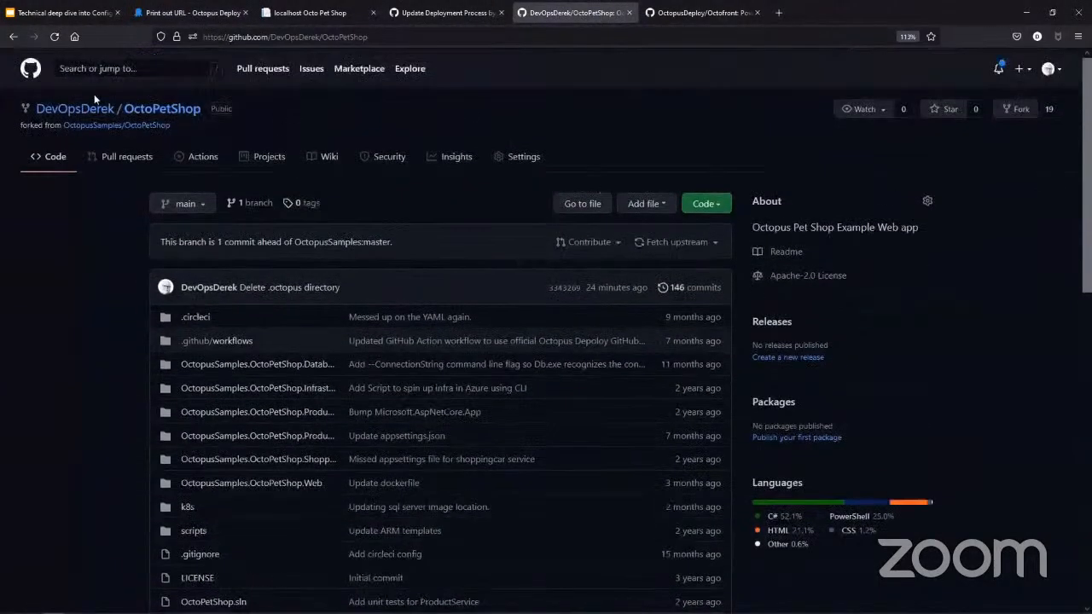
pyautogui.click(714, 204)
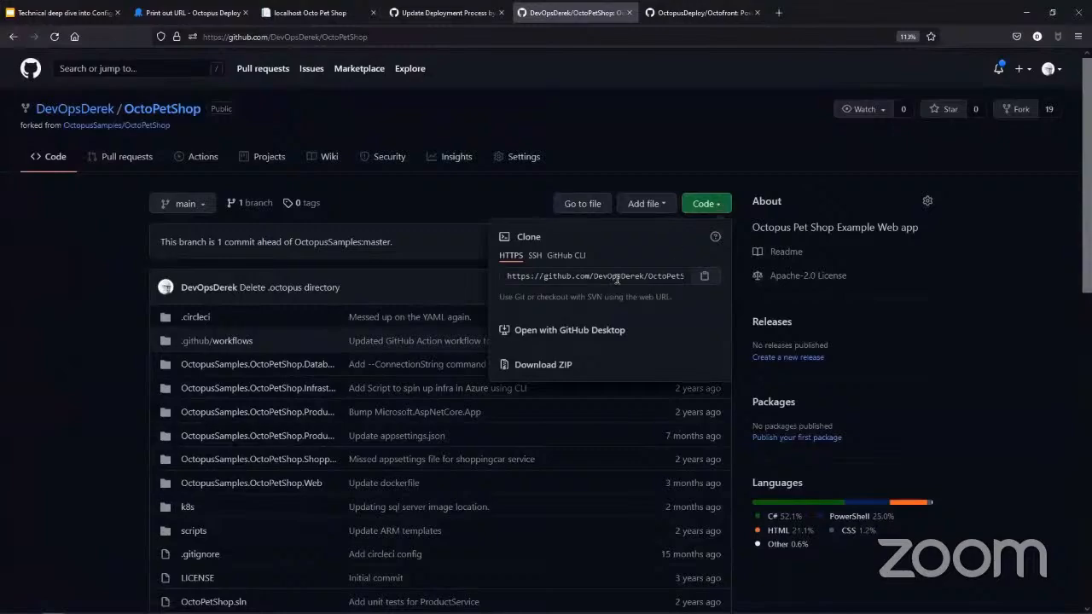
pyautogui.click(705, 275)
pyautogui.click(192, 13)
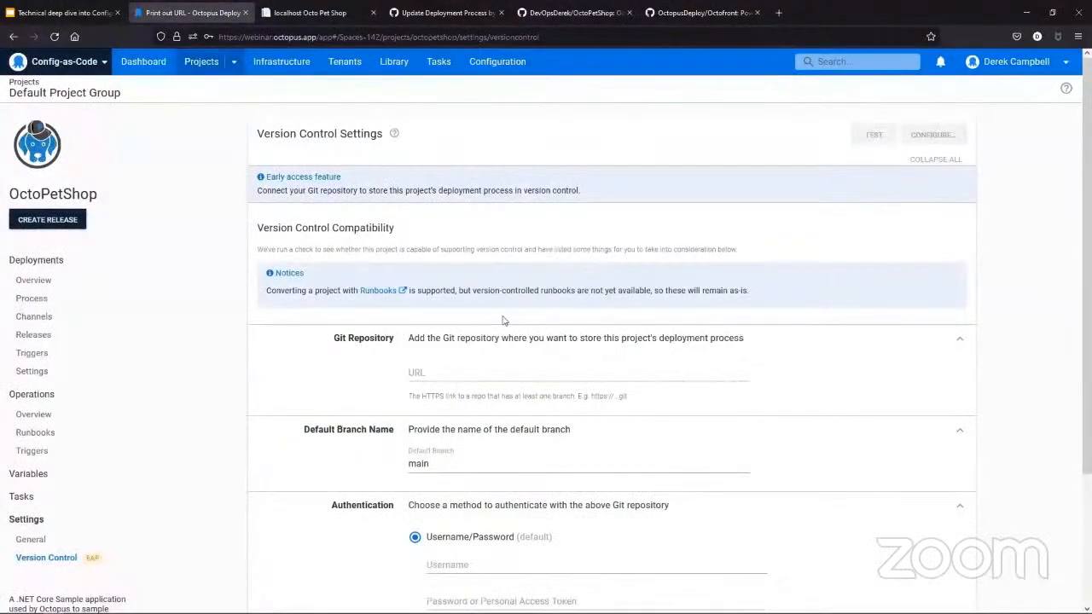
pyautogui.click(483, 381)
pyautogui.hotkey('ctrl', 'v')
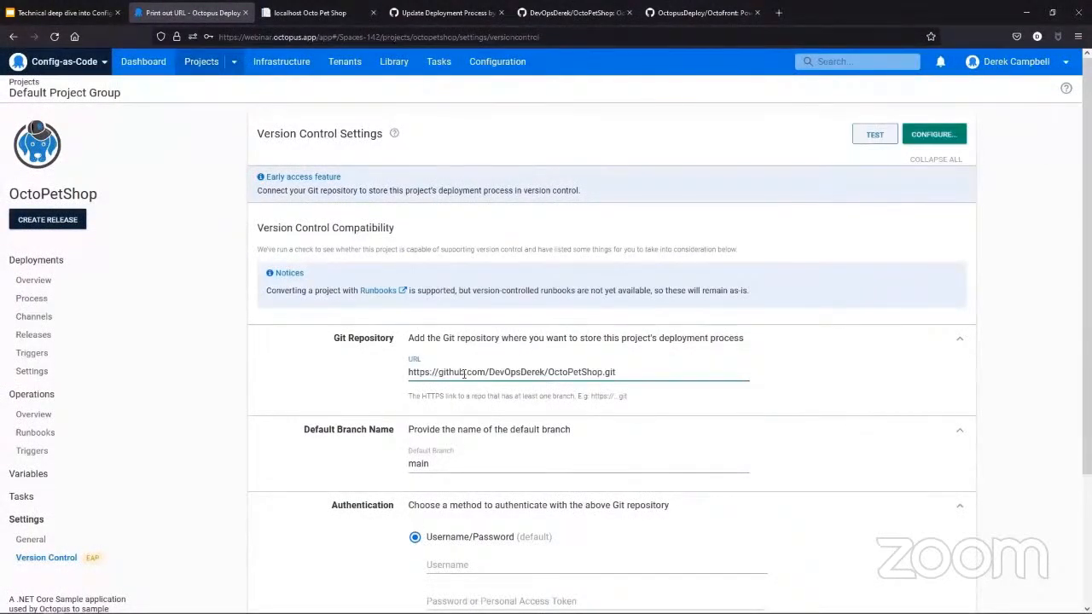
# - Fill in the Git authentication with the GitHub username and paste the personal access token
pyautogui.scroll(-1, 464, 380)
pyautogui.scroll(-2, 473, 409)
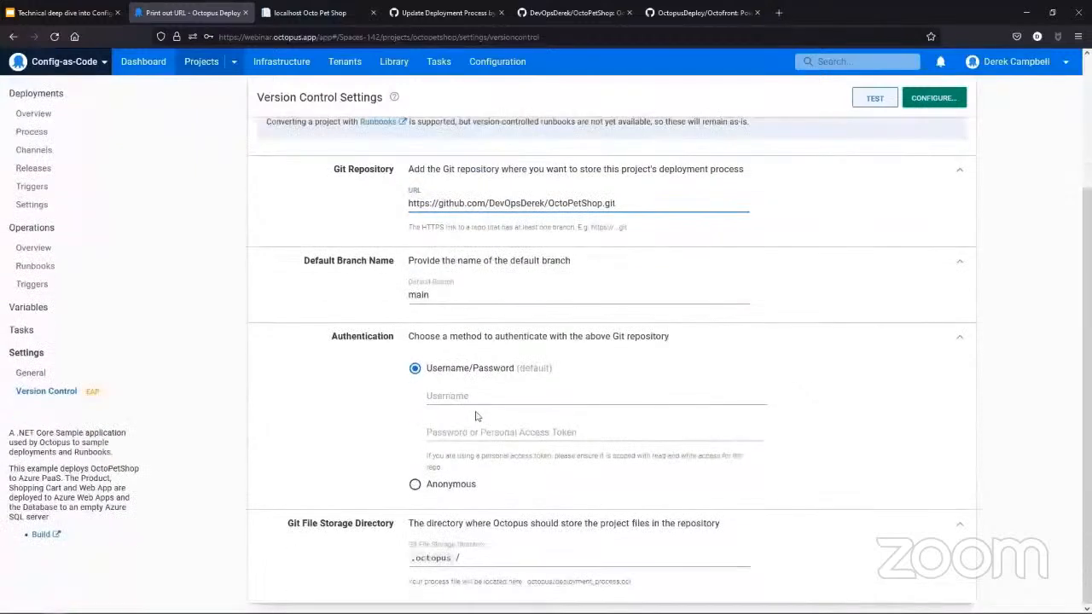
pyautogui.click(503, 395)
pyautogui.write('DevO')
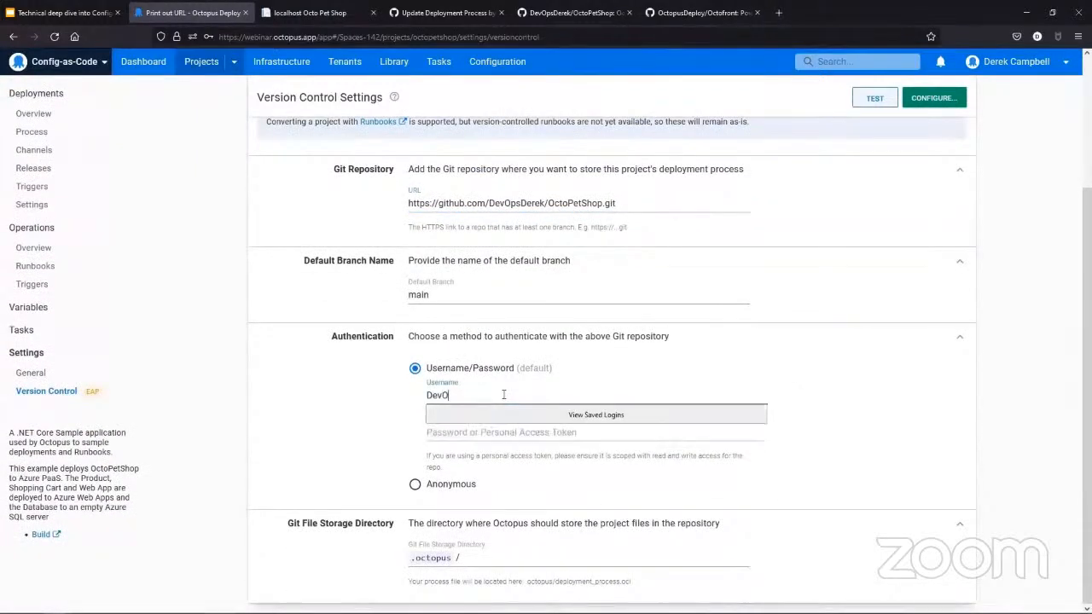
pyautogui.write('psDerek')
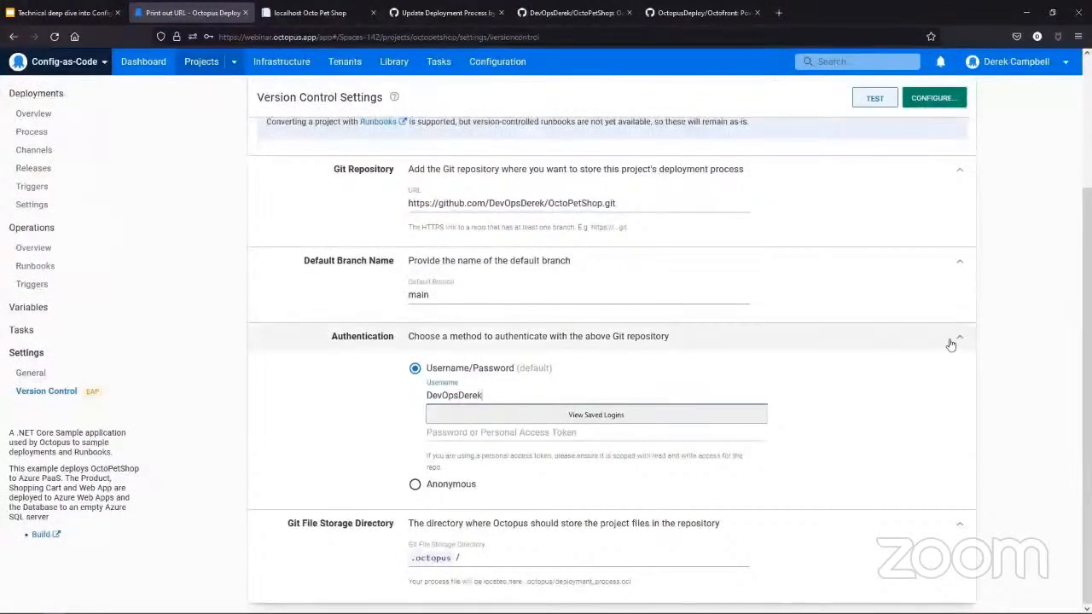
pyautogui.click(1058, 355)
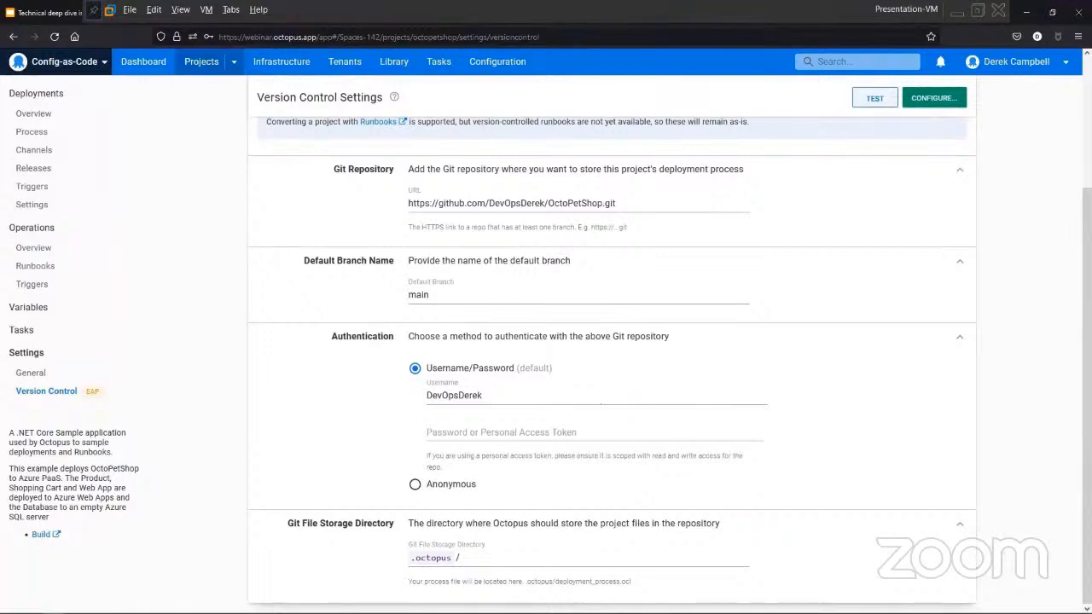
pyautogui.click(492, 431)
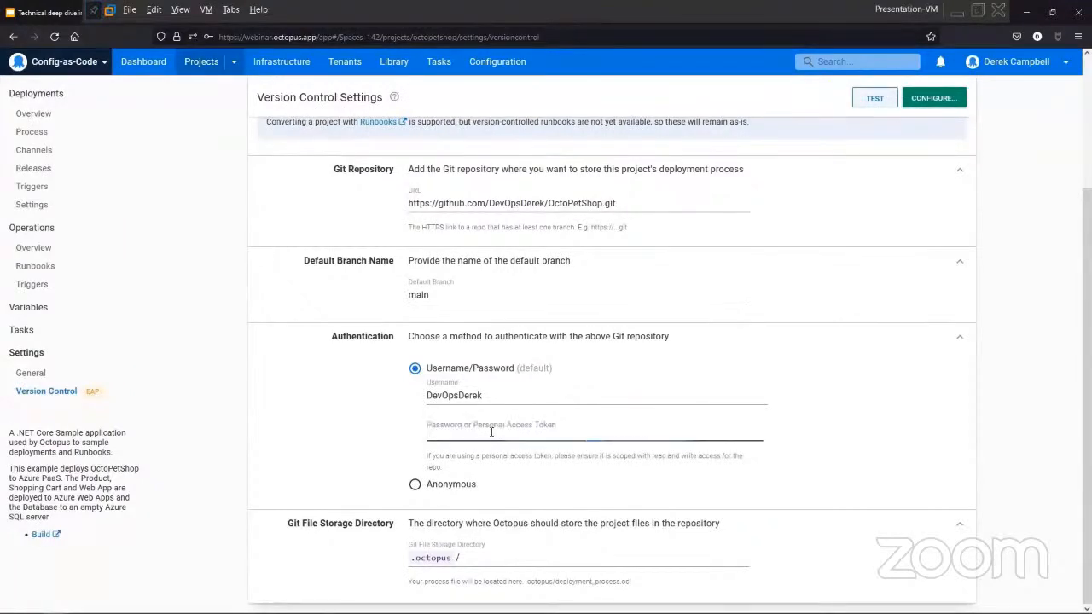
pyautogui.click(491, 449)
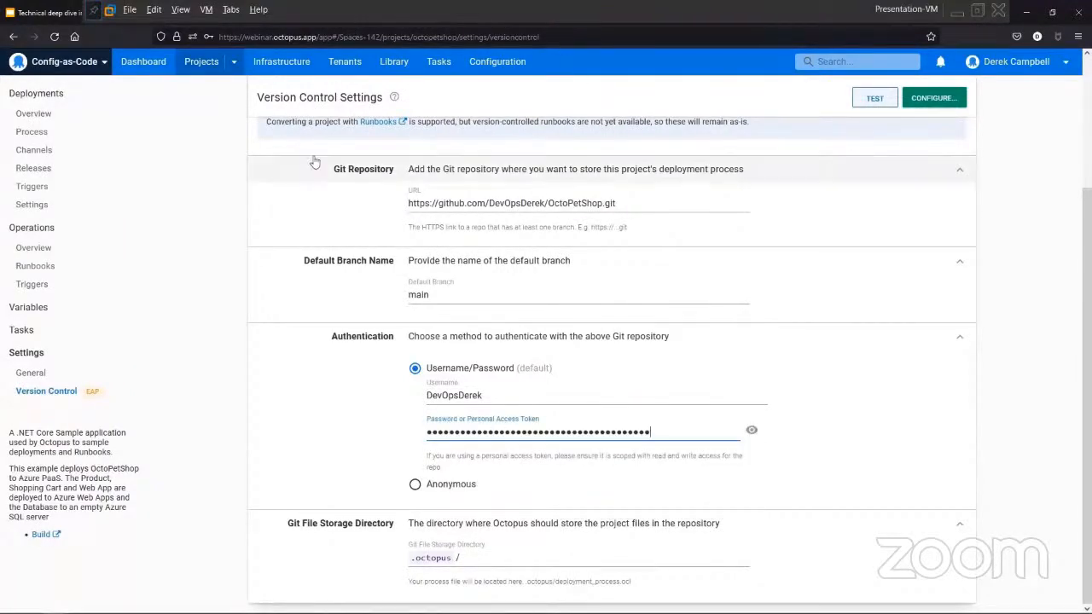
pyautogui.click(180, 9)
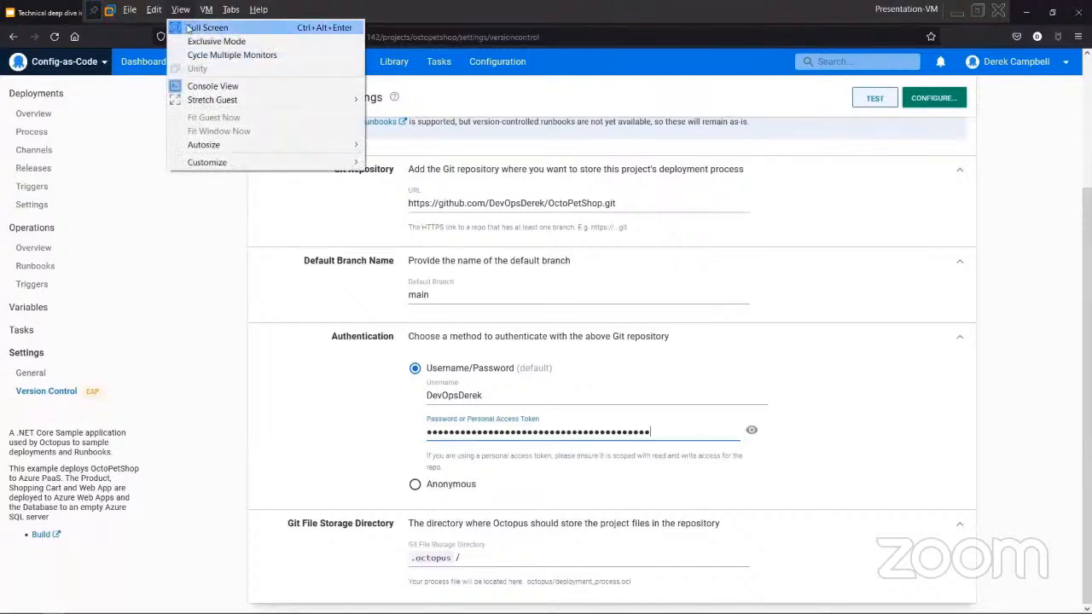
pyautogui.click(187, 28)
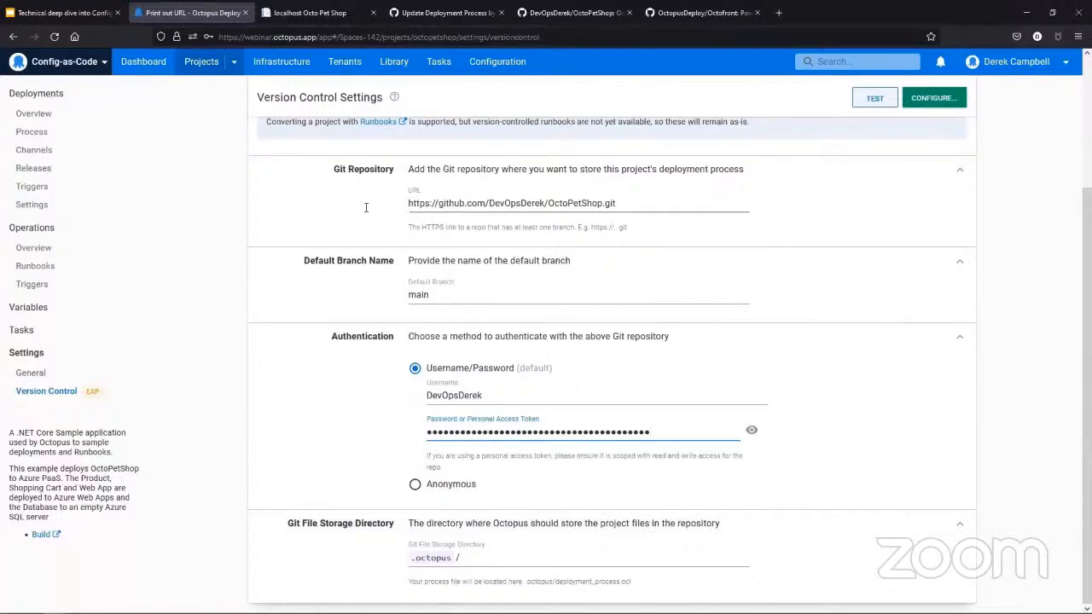
# - Check the default branch name main, test the version control settings and dismiss the verification result
pyautogui.click(459, 293)
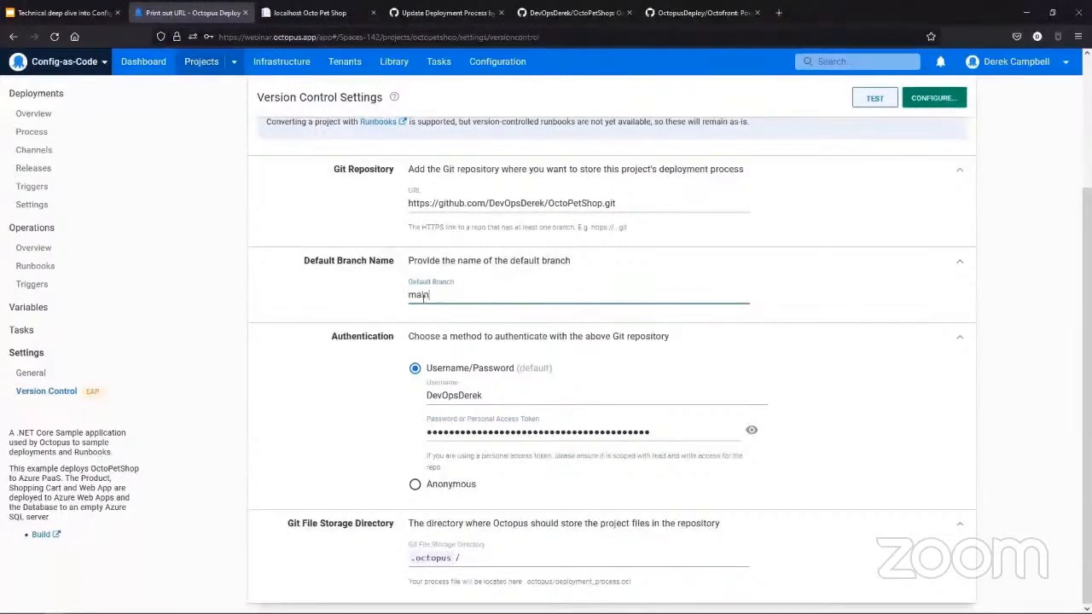
pyautogui.doubleClick(423, 296)
pyautogui.click(879, 102)
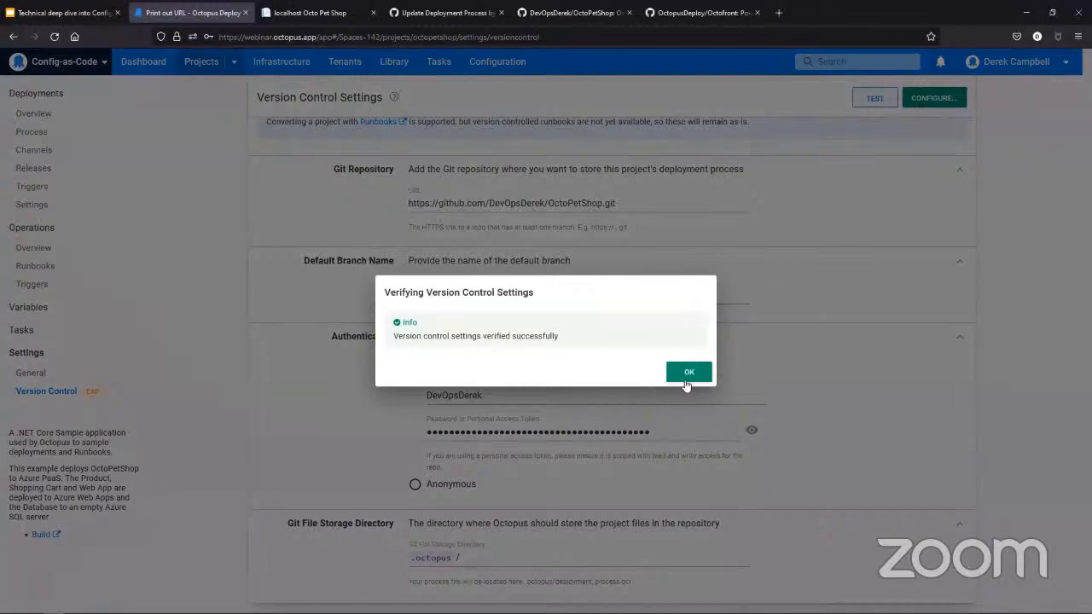
pyautogui.click(688, 375)
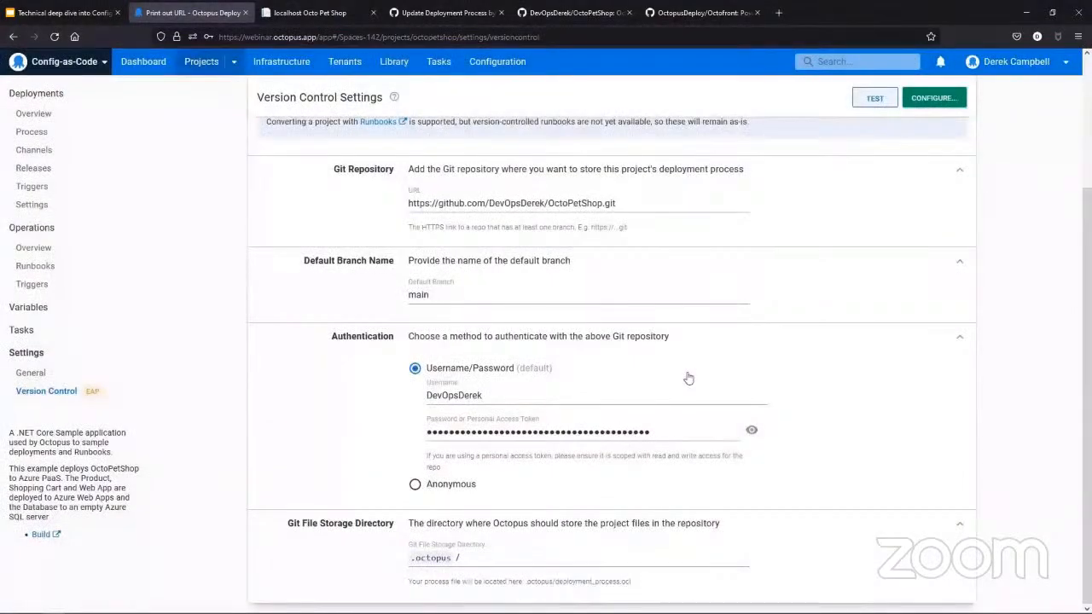
# - Configure version control for the project, committing with the summary "Initial Commit"
pyautogui.click(923, 101)
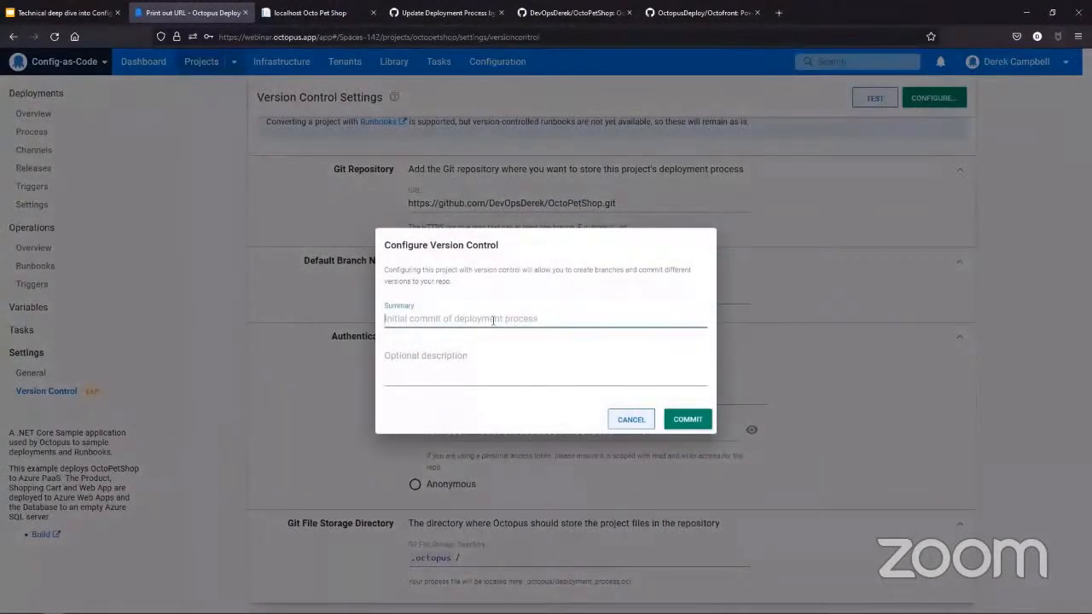
pyautogui.write('Init')
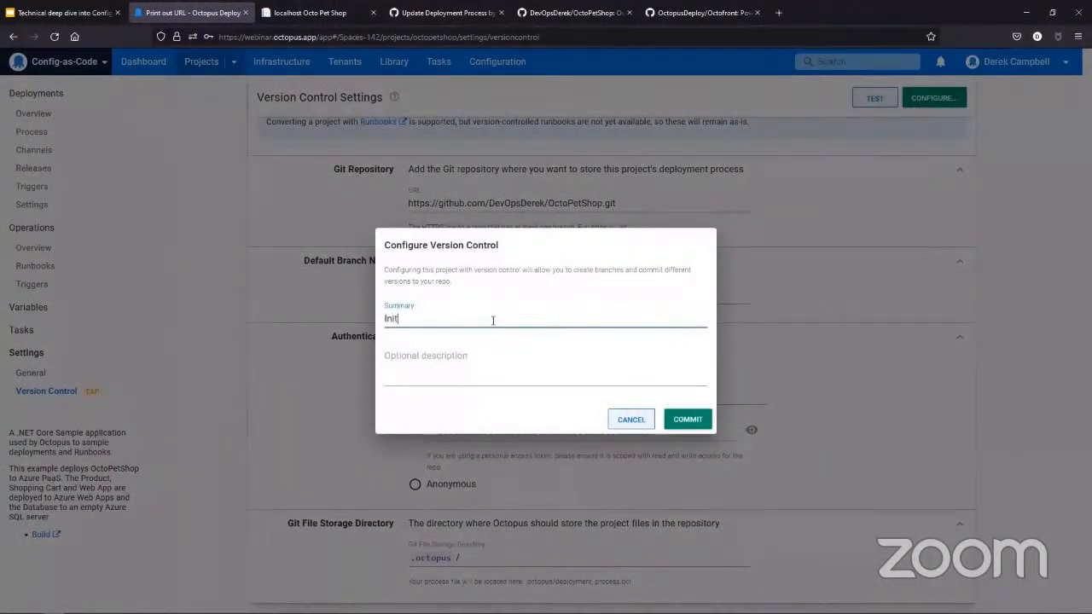
pyautogui.write('ial Commit')
pyautogui.click(687, 420)
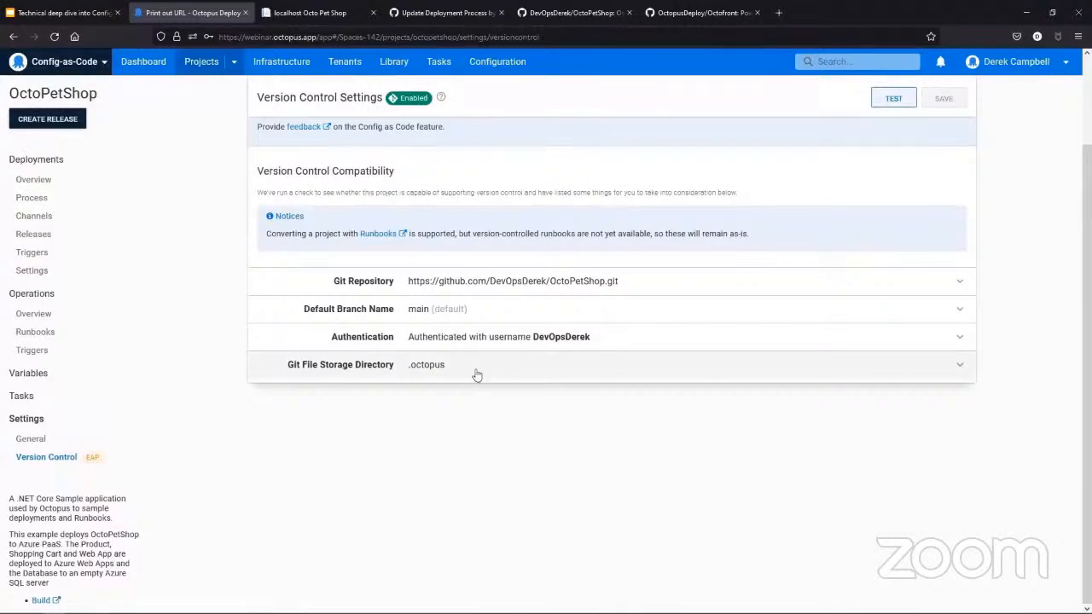
# - Open OctoPetShop's deployment process and examine the branches offered in its branch selector
pyautogui.click(60, 199)
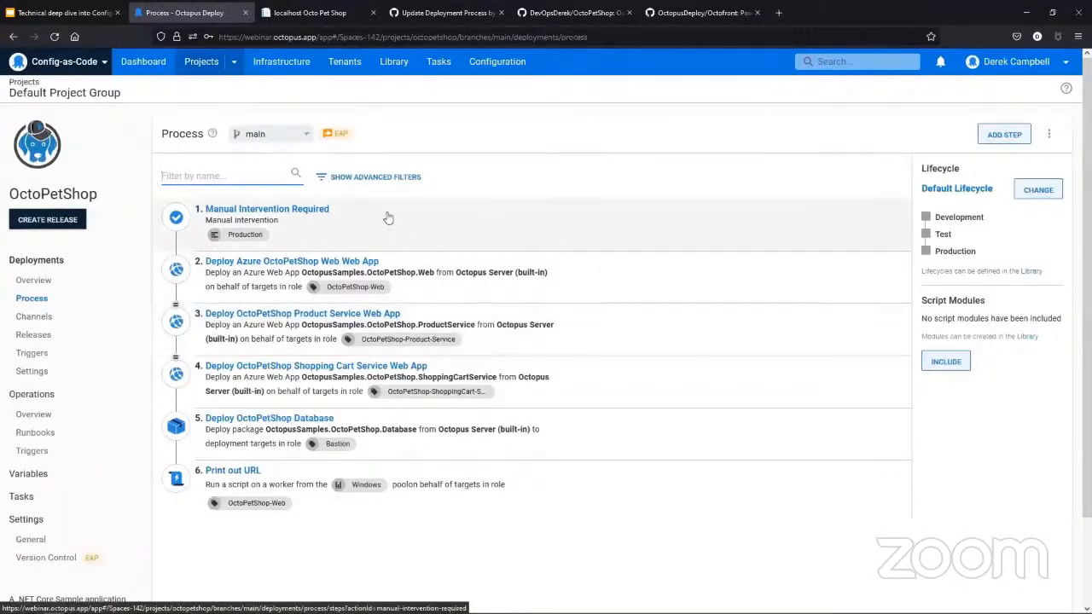
pyautogui.moveTo(345, 136)
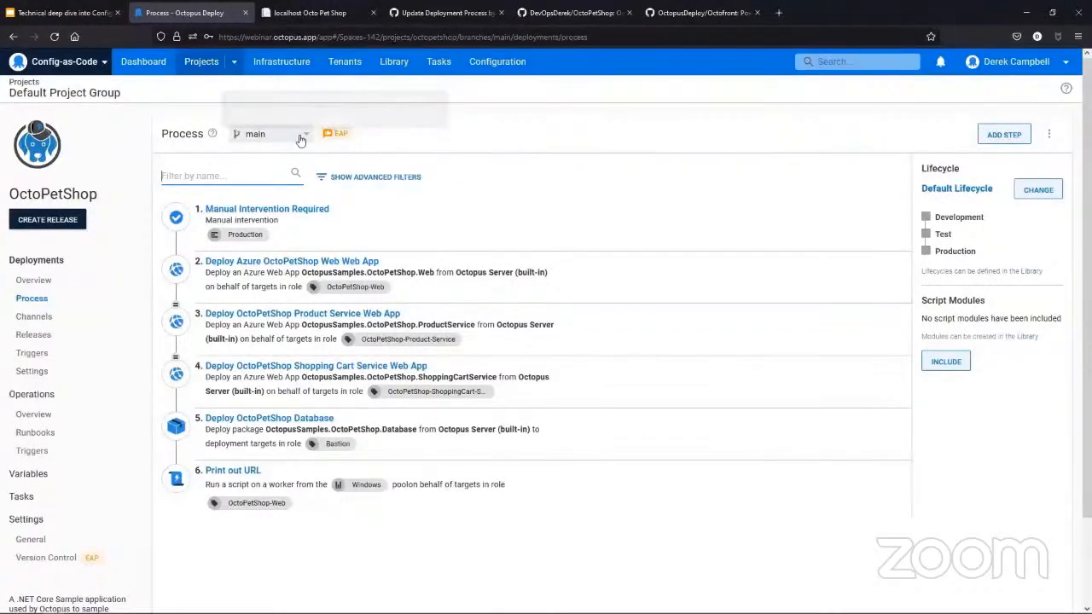
pyautogui.click(304, 136)
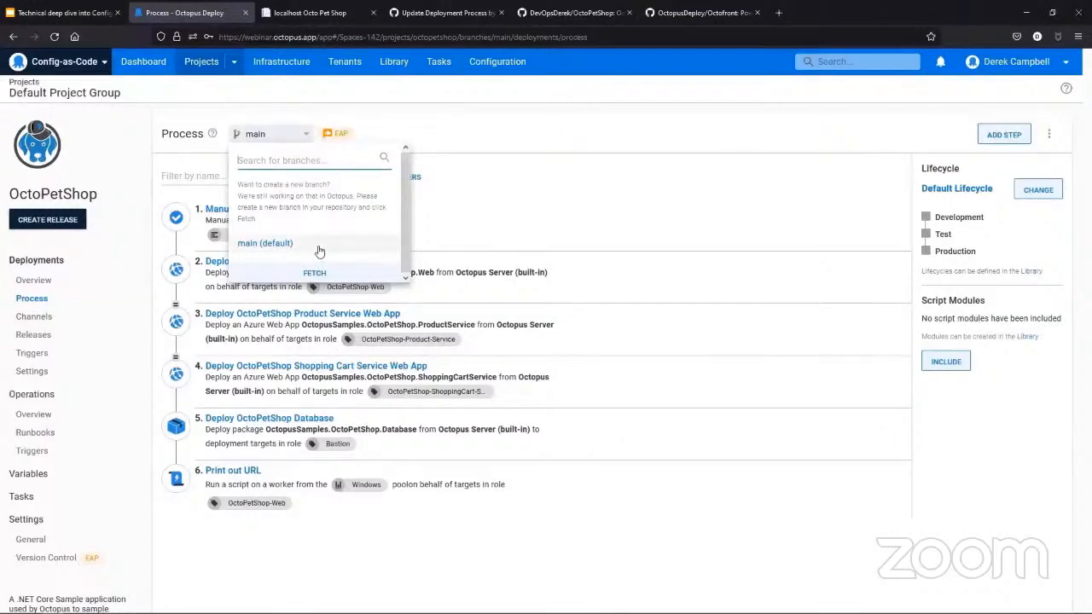
pyautogui.click(609, 152)
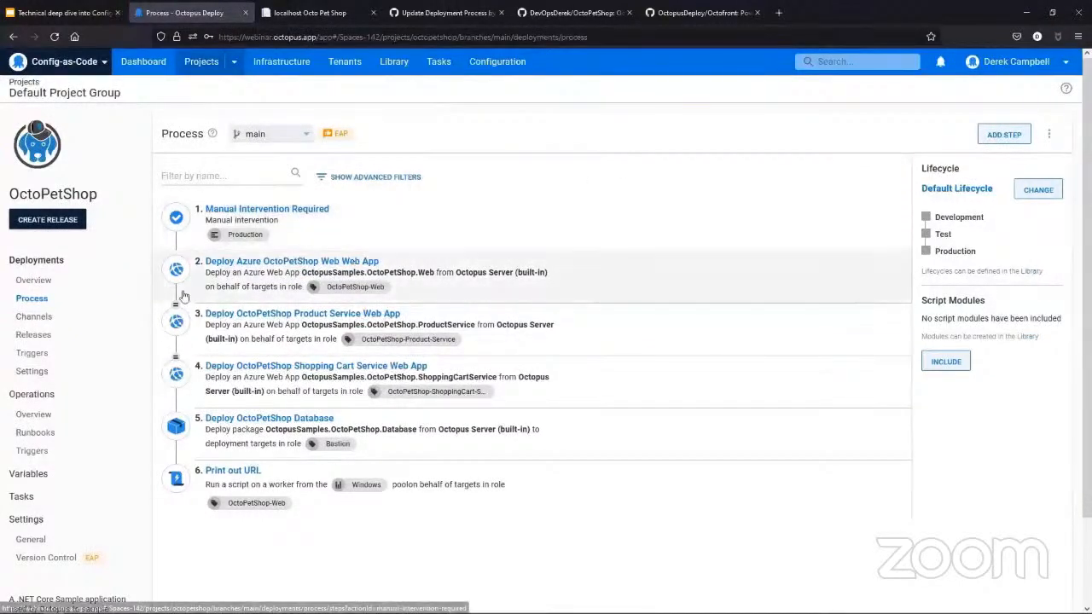
# - Switch to the OctoPetShop repository on GitHub, reload it and open deployment_process.ocl in the .octopus folder
pyautogui.click(563, 12)
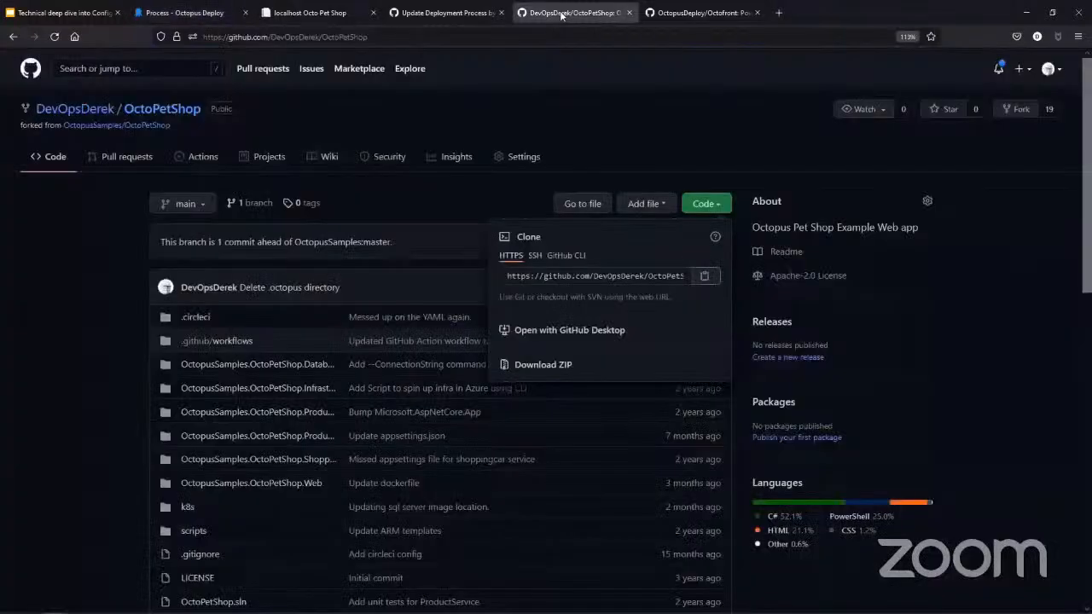
pyautogui.click(381, 36)
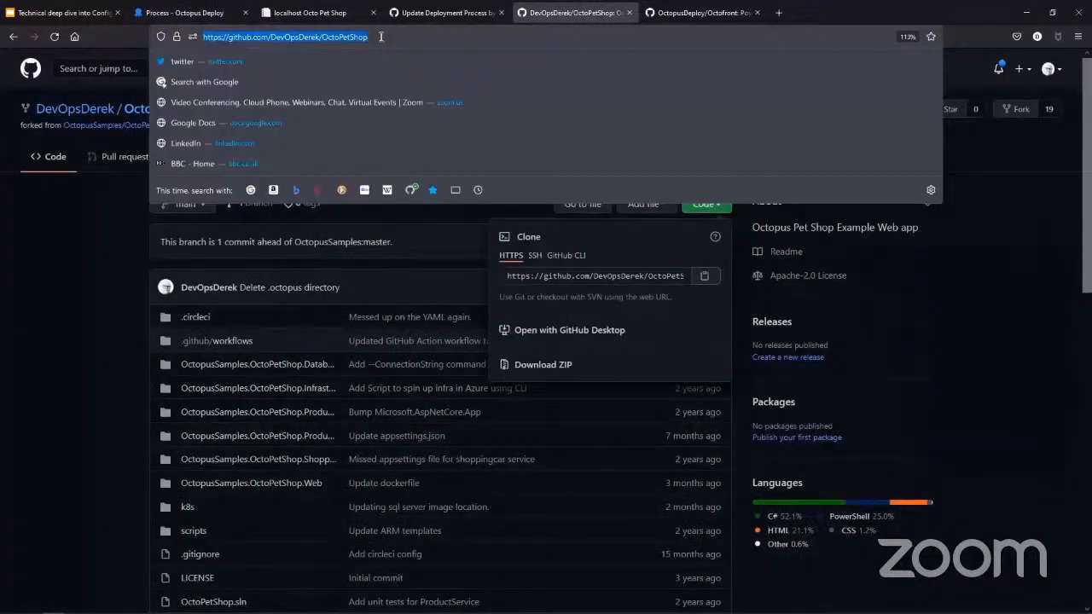
pyautogui.press('Return')
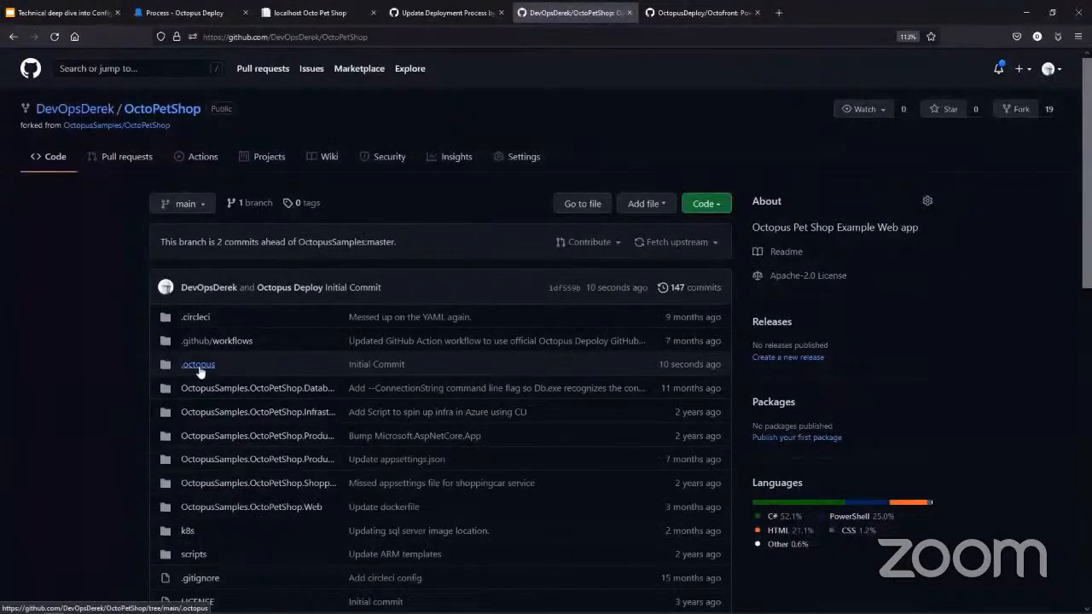
pyautogui.click(199, 365)
pyautogui.click(211, 365)
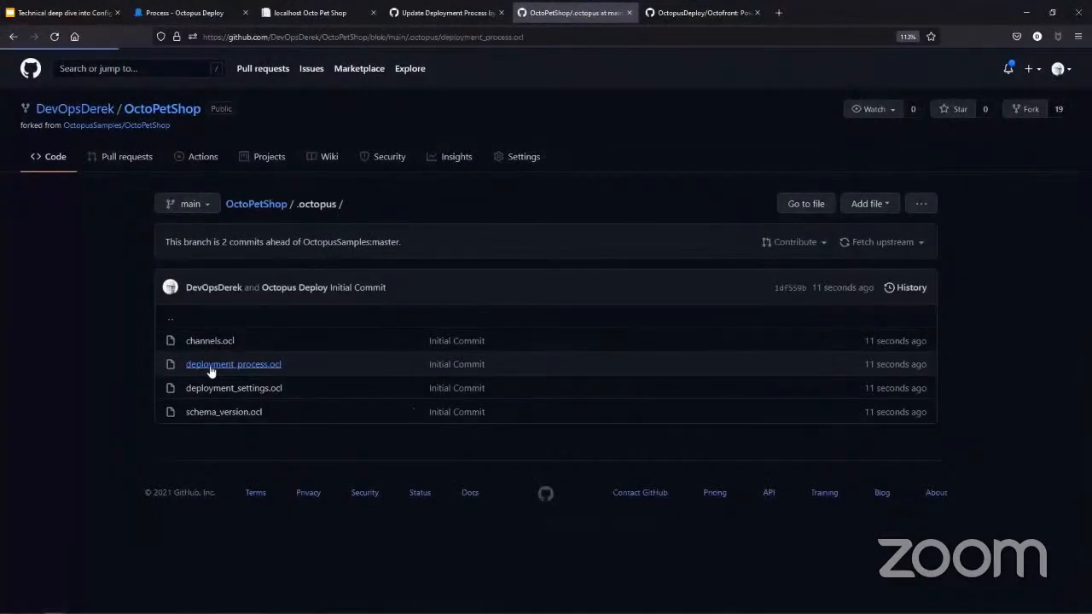
# - Examine the OCL code of the deployment process, highlighting the start of the Manual Intervention Required step
pyautogui.scroll(-1, 210, 367)
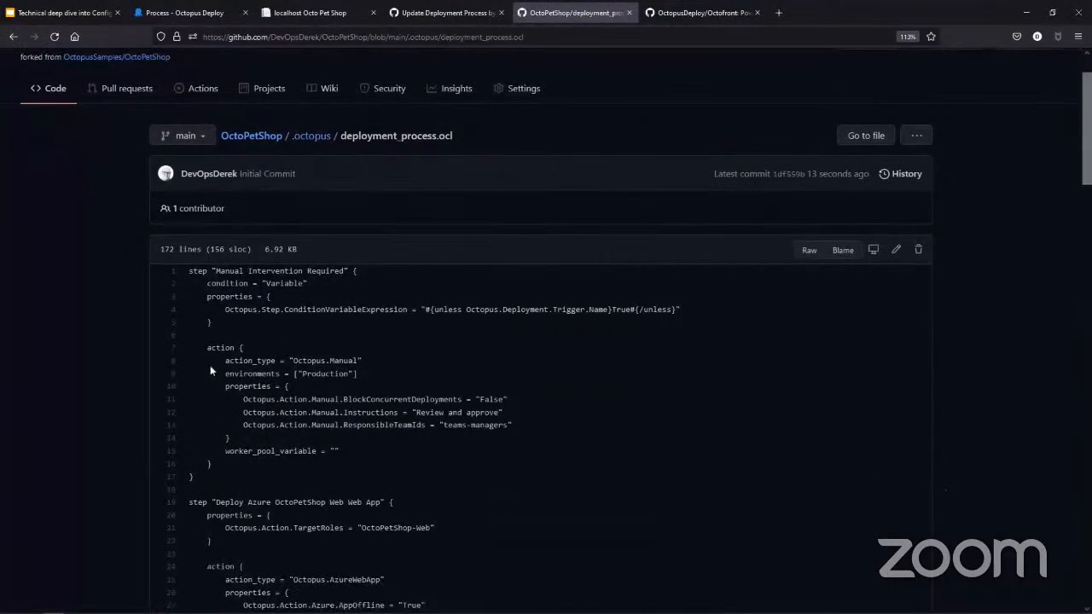
pyautogui.scroll(-1, 209, 368)
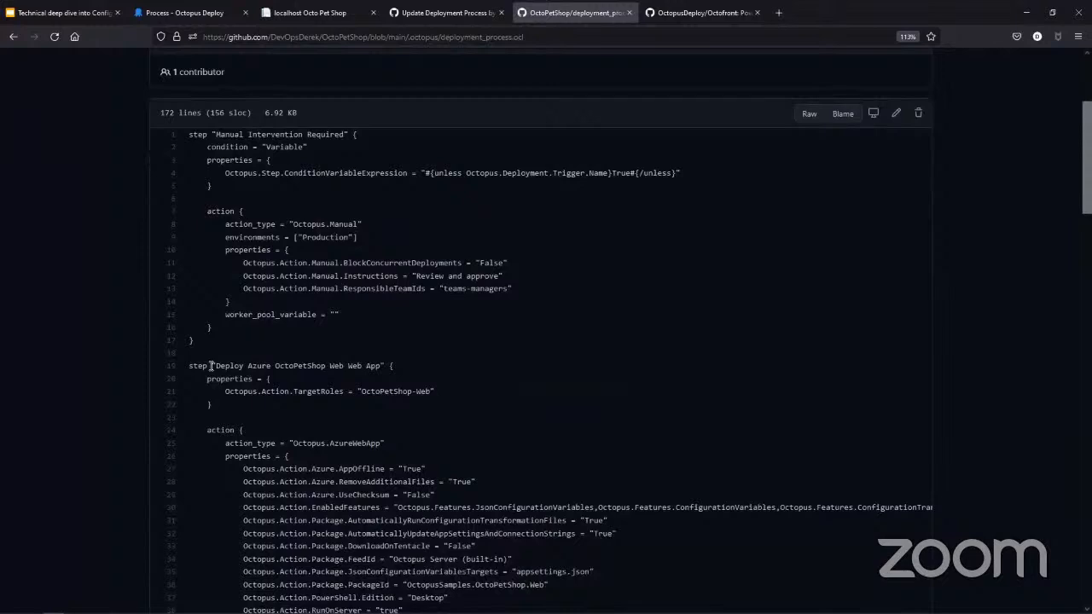
pyautogui.scroll(-2, 210, 366)
pyautogui.scroll(1, 210, 366)
pyautogui.moveTo(190, 135); pyautogui.dragTo(417, 248)
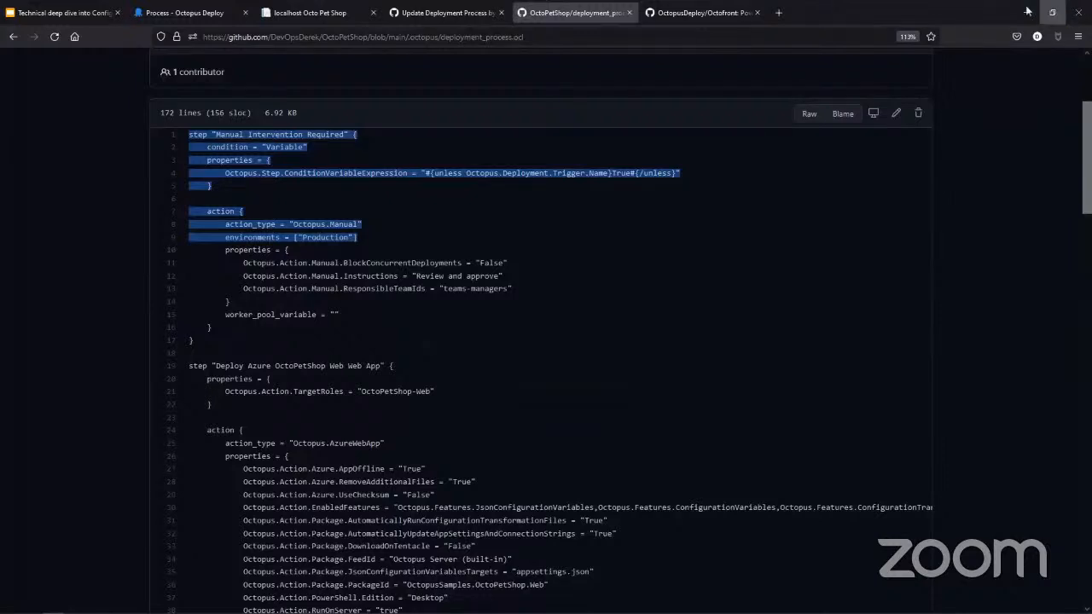
pyautogui.click(689, 284)
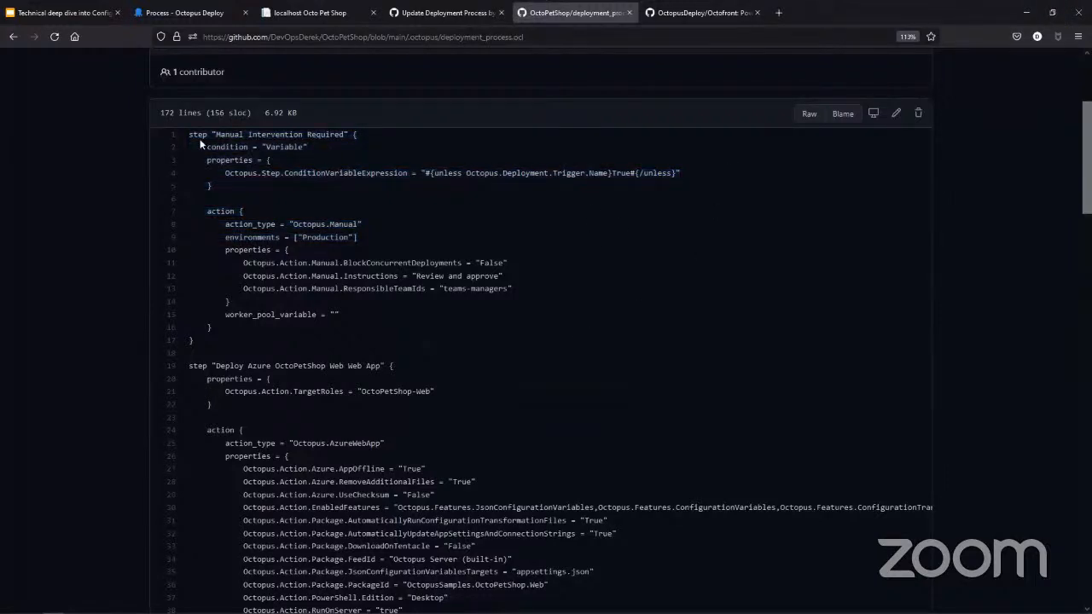
# - Highlight the full Manual Intervention Required block in deployment_process.ocl, then its condition variable expression
pyautogui.moveTo(189, 134); pyautogui.dragTo(416, 344)
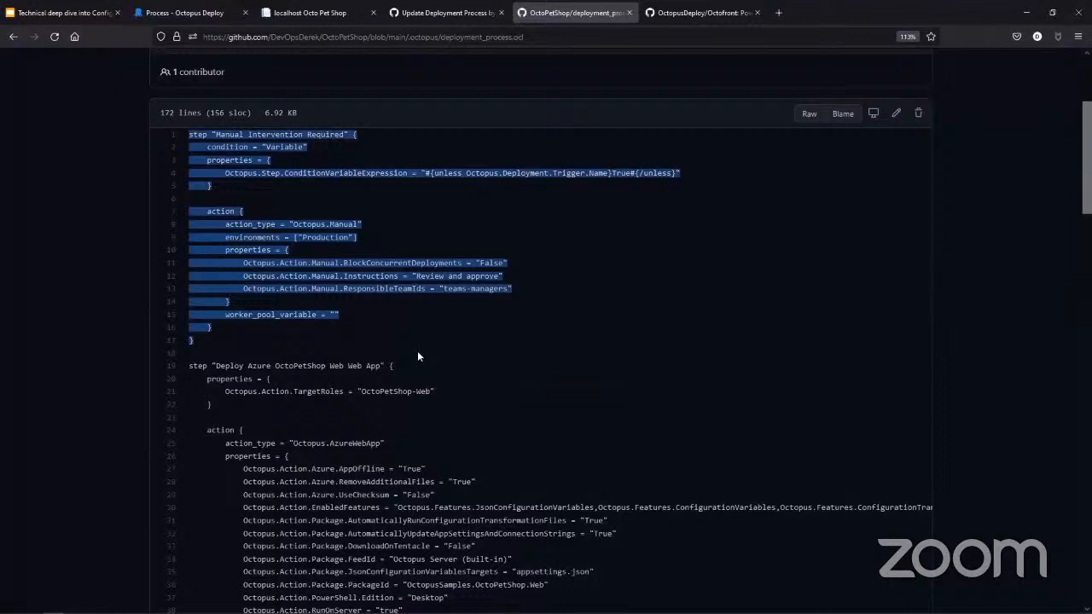
pyautogui.click(535, 195)
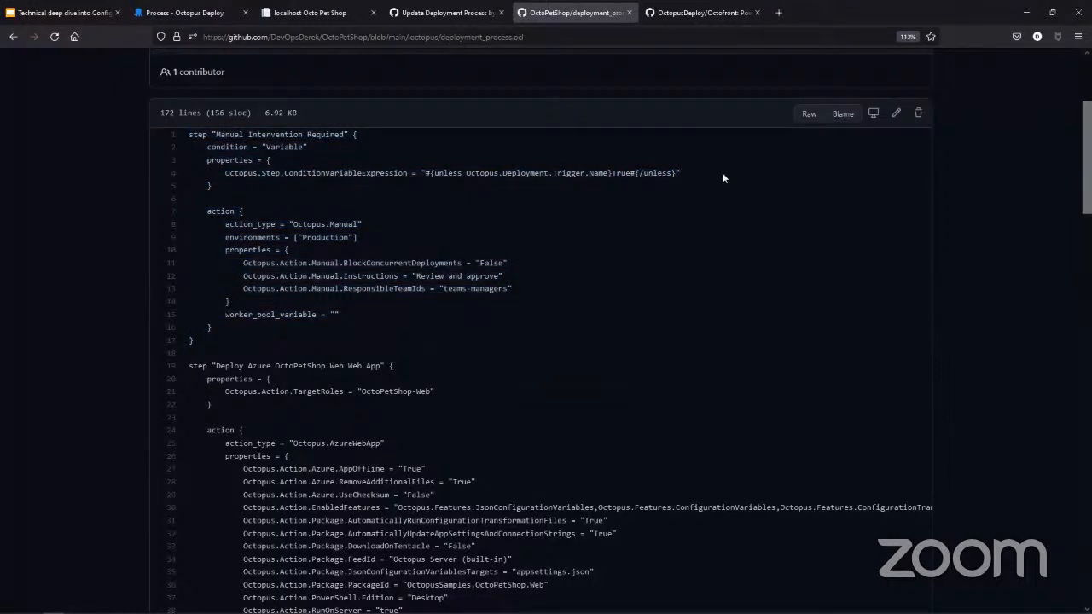
pyautogui.moveTo(722, 178); pyautogui.dragTo(424, 175)
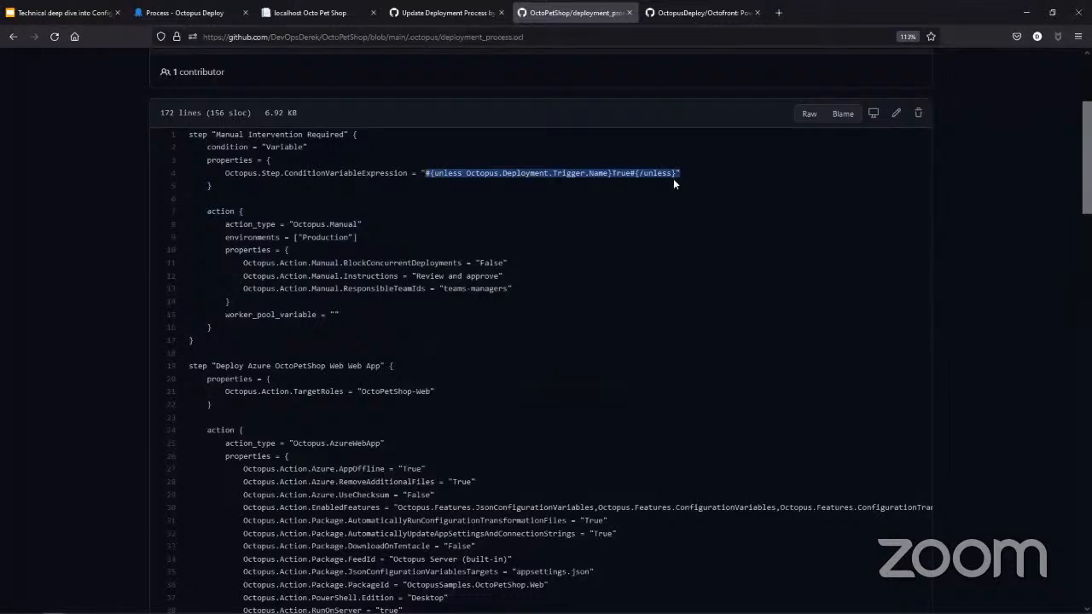
# - Examine the OCL blocks that deploy the web app, product service, shopping cart service and database
pyautogui.scroll(-1, 646, 256)
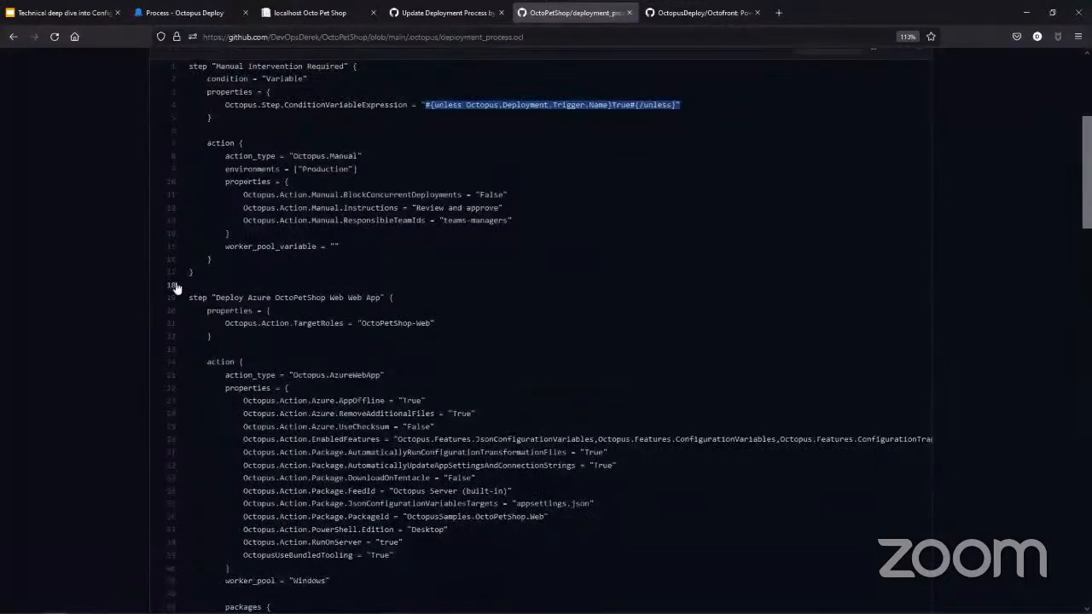
pyautogui.scroll(-3, 368, 332)
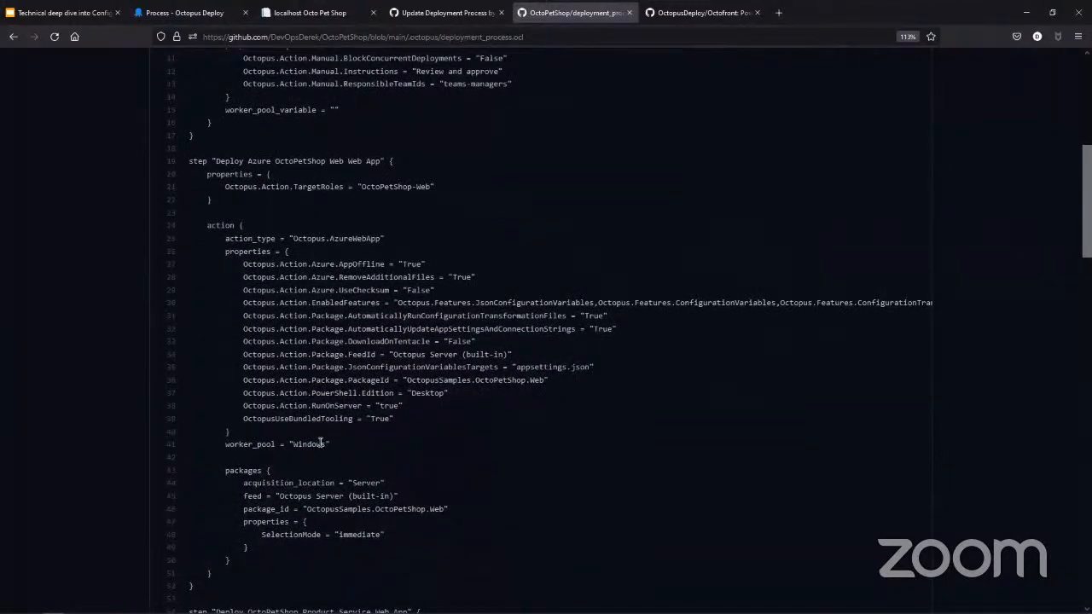
pyautogui.scroll(-4, 394, 457)
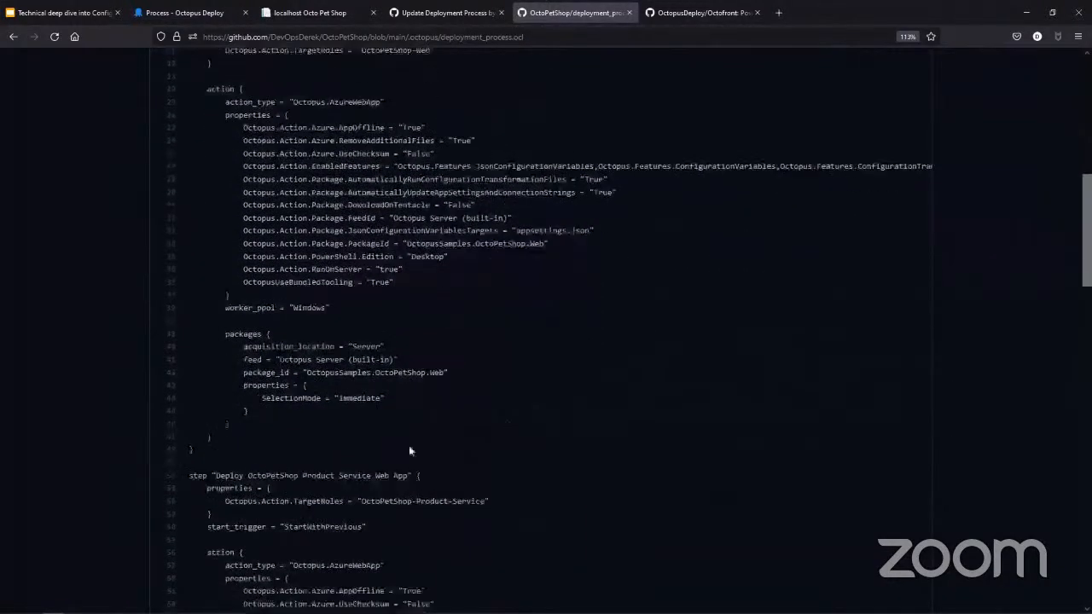
pyautogui.scroll(-3, 172, 412)
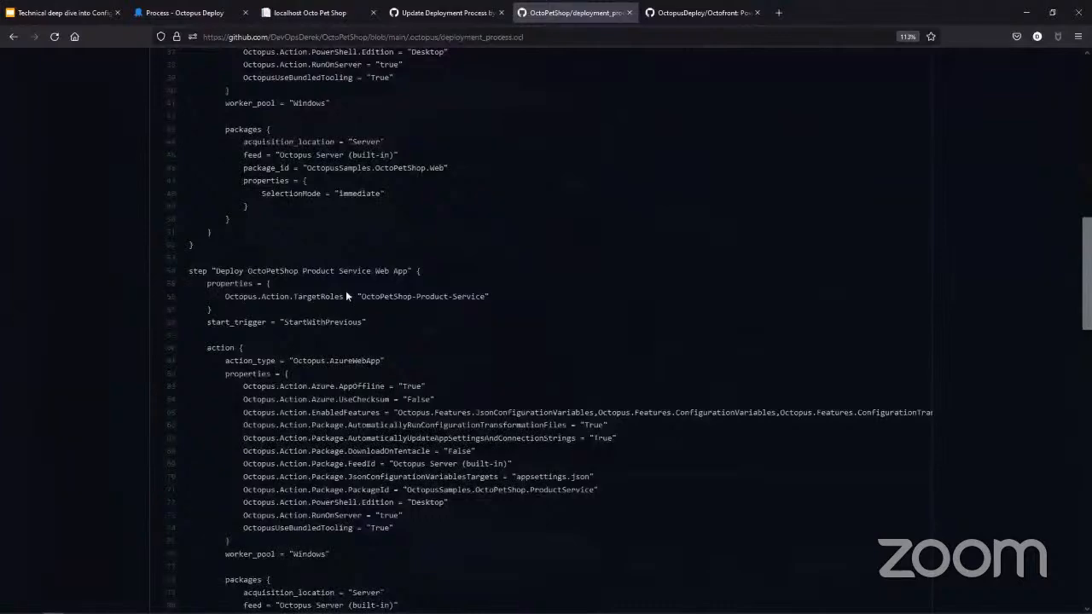
pyautogui.scroll(-5, 346, 296)
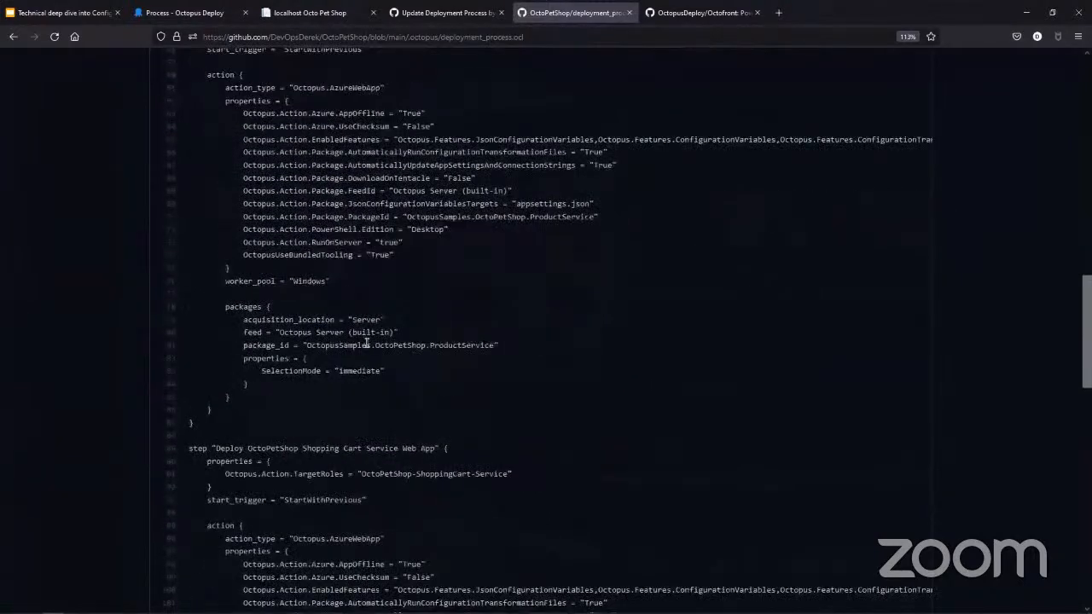
pyautogui.scroll(-10, 364, 441)
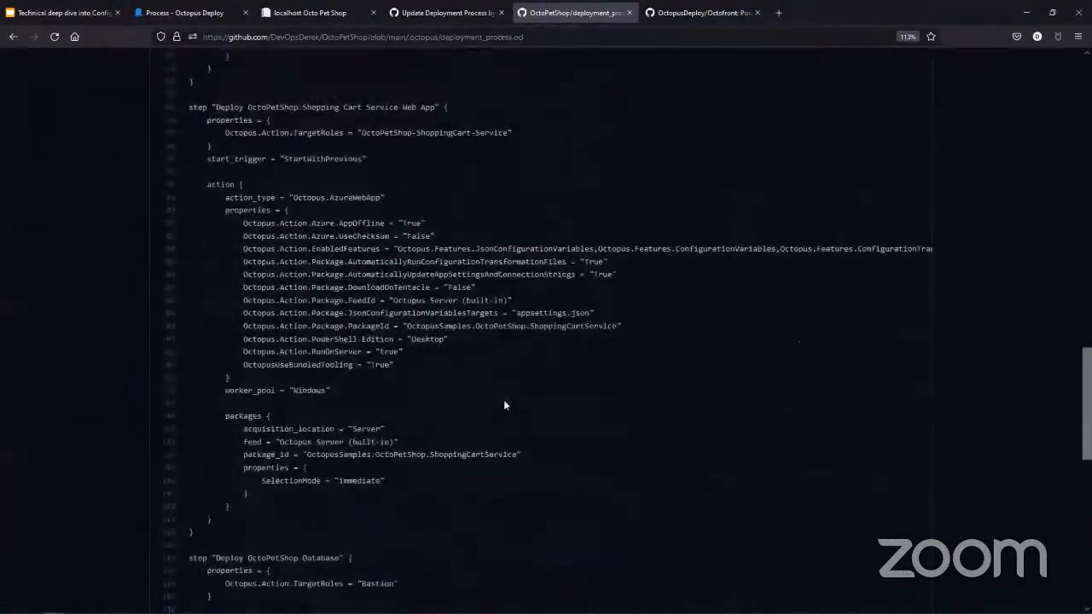
pyautogui.scroll(-3, 397, 423)
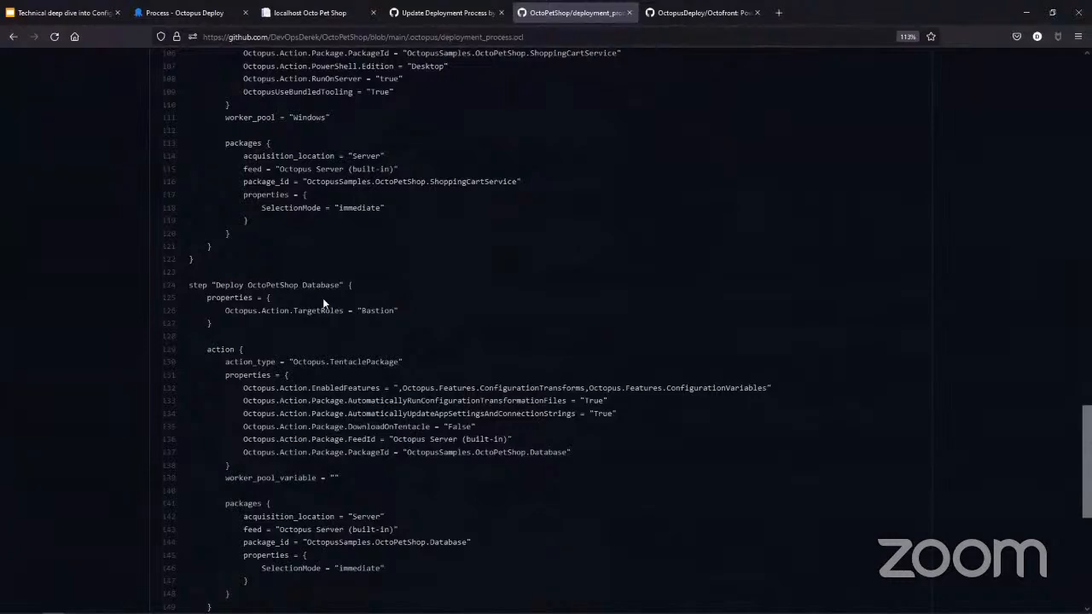
pyautogui.scroll(-6, 329, 307)
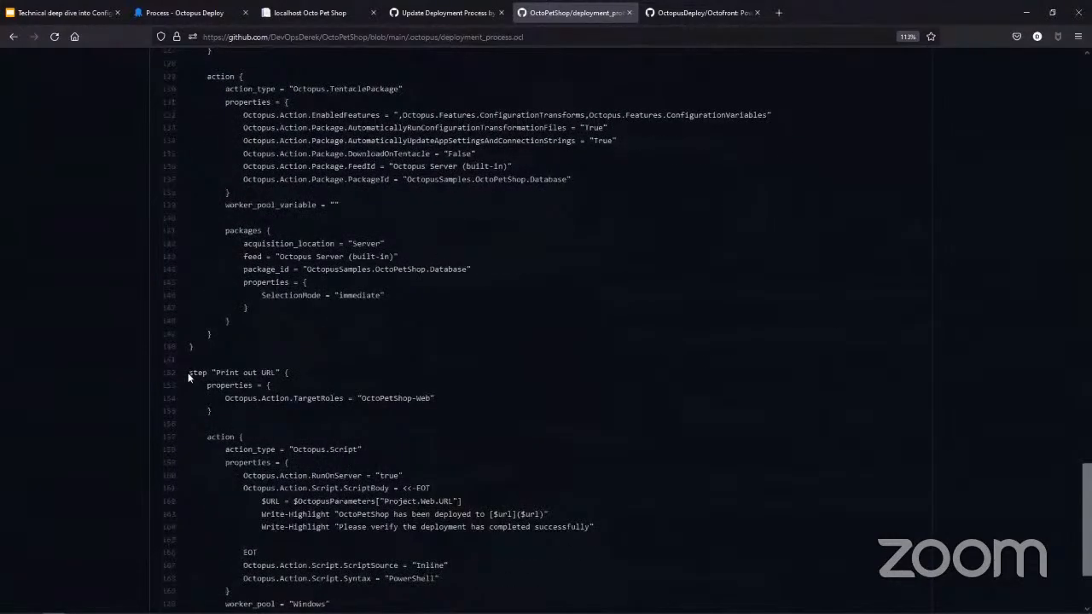
# - Highlight the Print out URL step at the end of deployment_process.ocl and return to the start of the file
pyautogui.moveTo(189, 376); pyautogui.dragTo(230, 591)
pyautogui.scroll(-3, 415, 577)
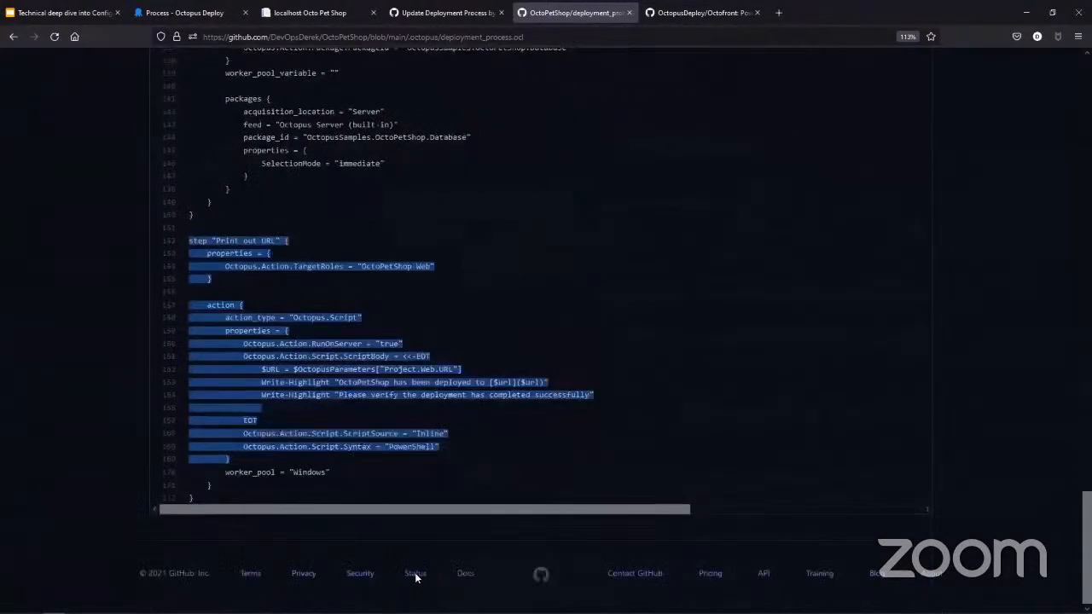
pyautogui.moveTo(415, 577); pyautogui.dragTo(426, 508)
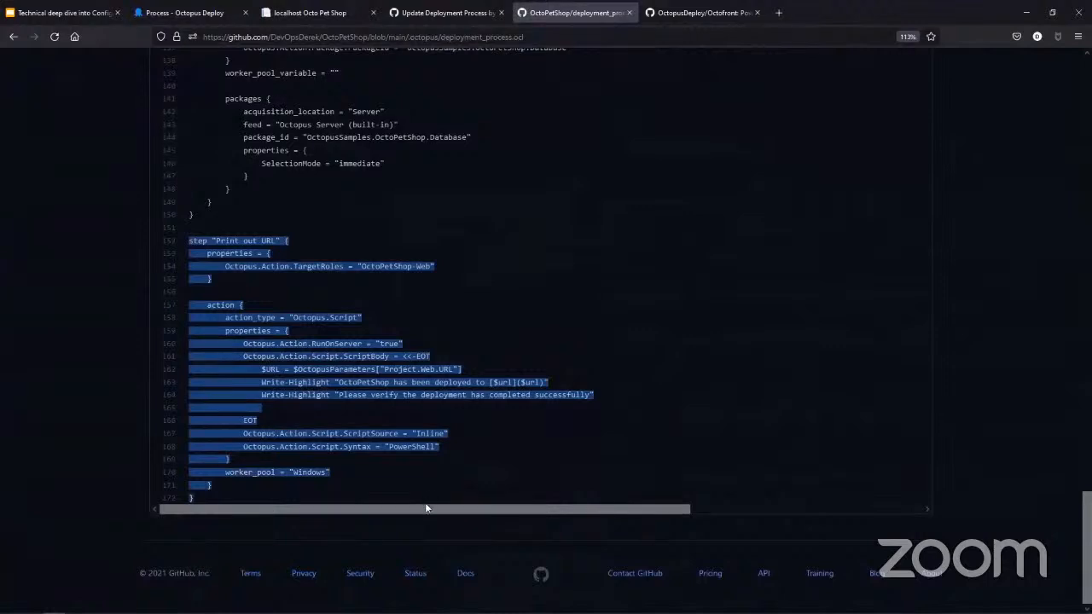
pyautogui.click(599, 376)
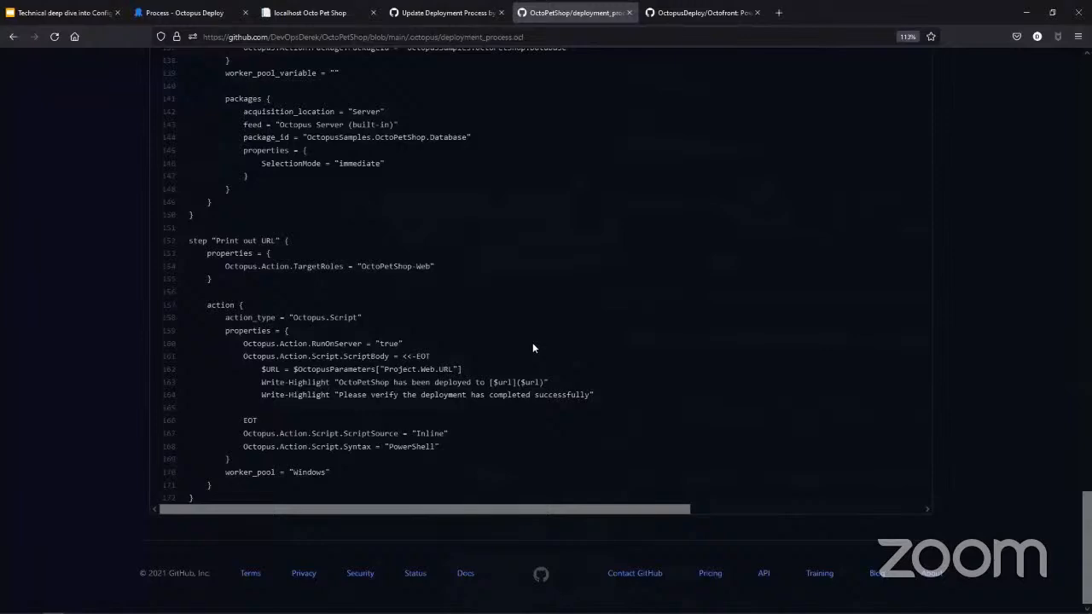
pyautogui.scroll(15, 533, 345)
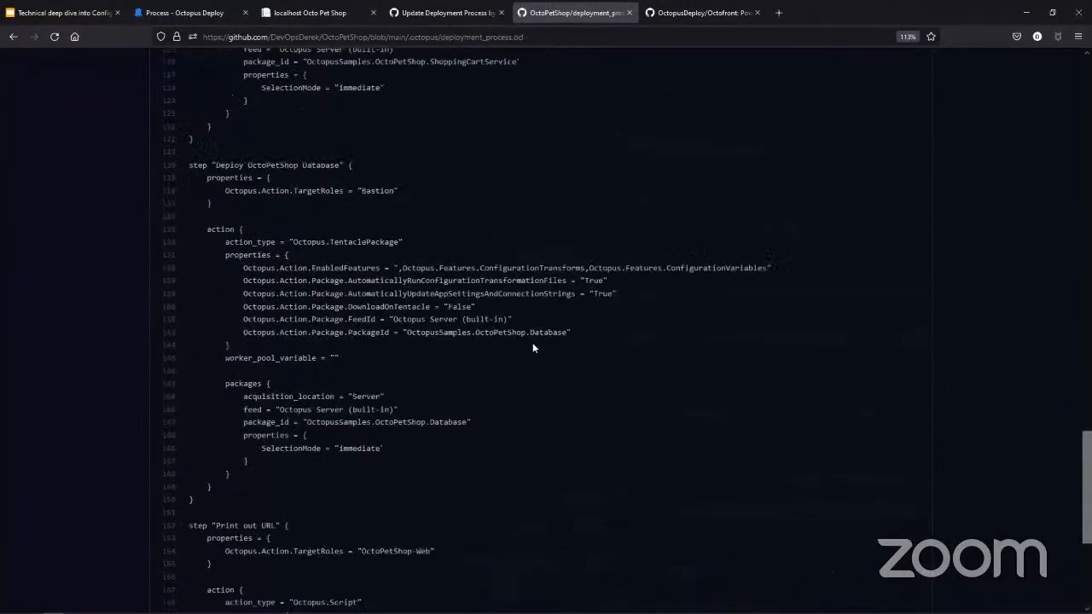
pyautogui.scroll(20, 532, 347)
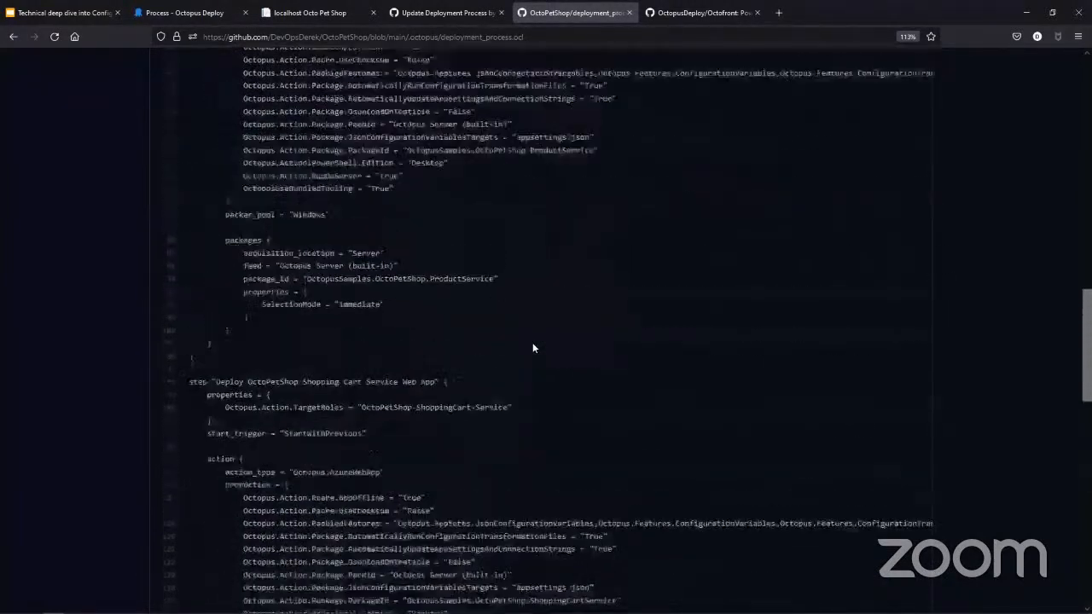
pyautogui.scroll(20, 532, 347)
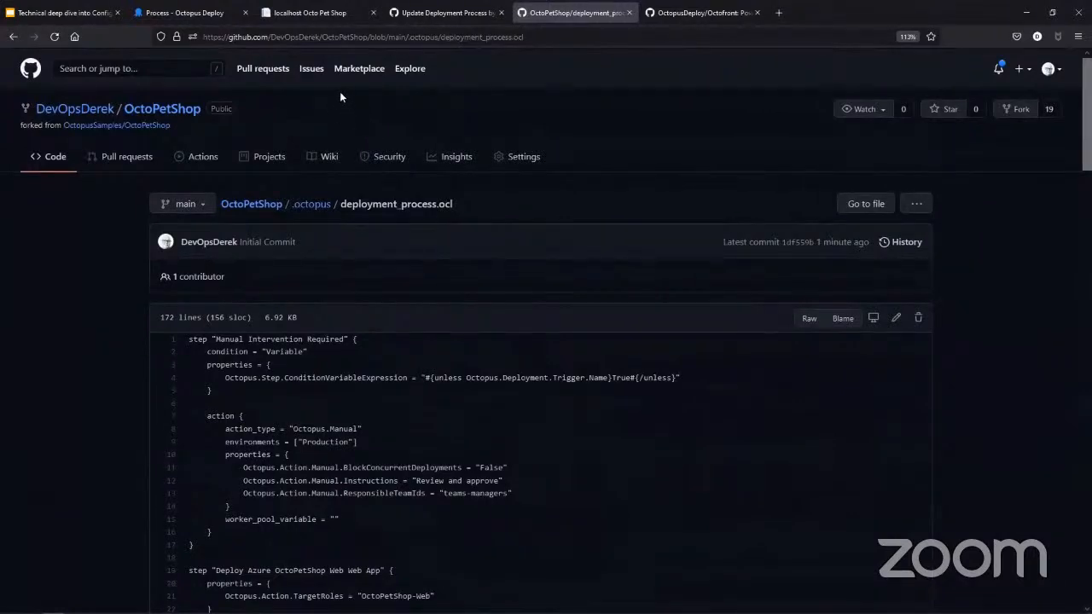
# - Switch to Octopus Deploy, open the raw OCL of OctoPetShop's deployment process and examine it through to the Print out URL step
pyautogui.click(207, 12)
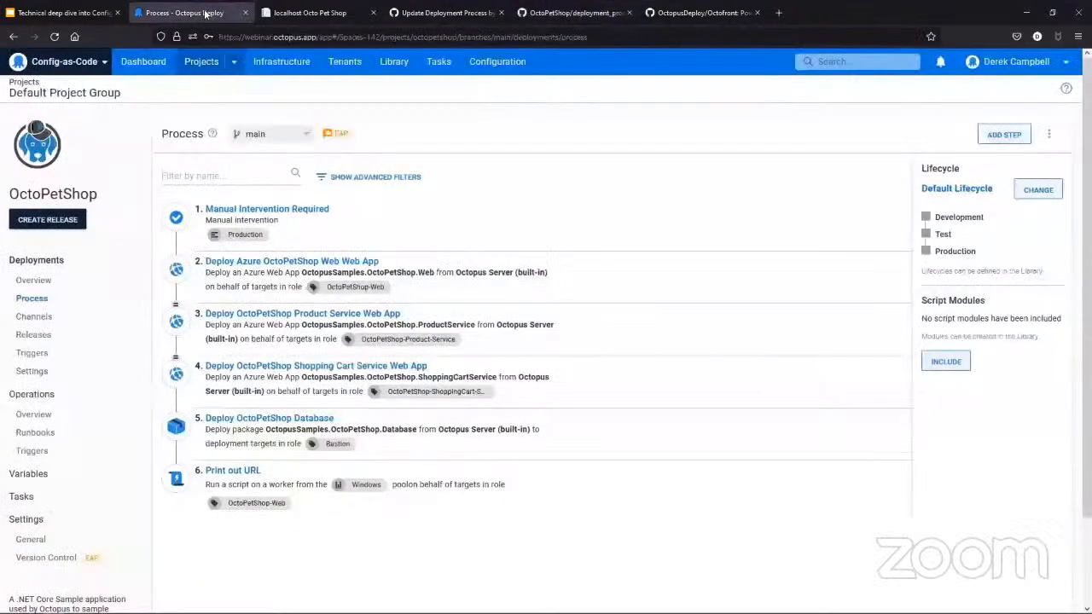
pyautogui.click(1051, 135)
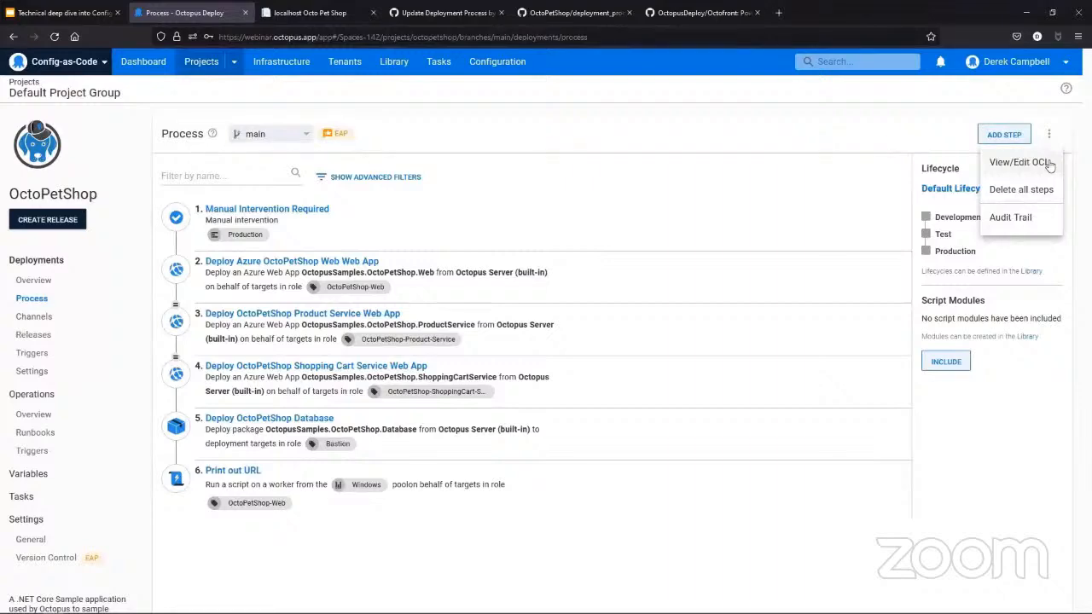
pyautogui.click(1048, 163)
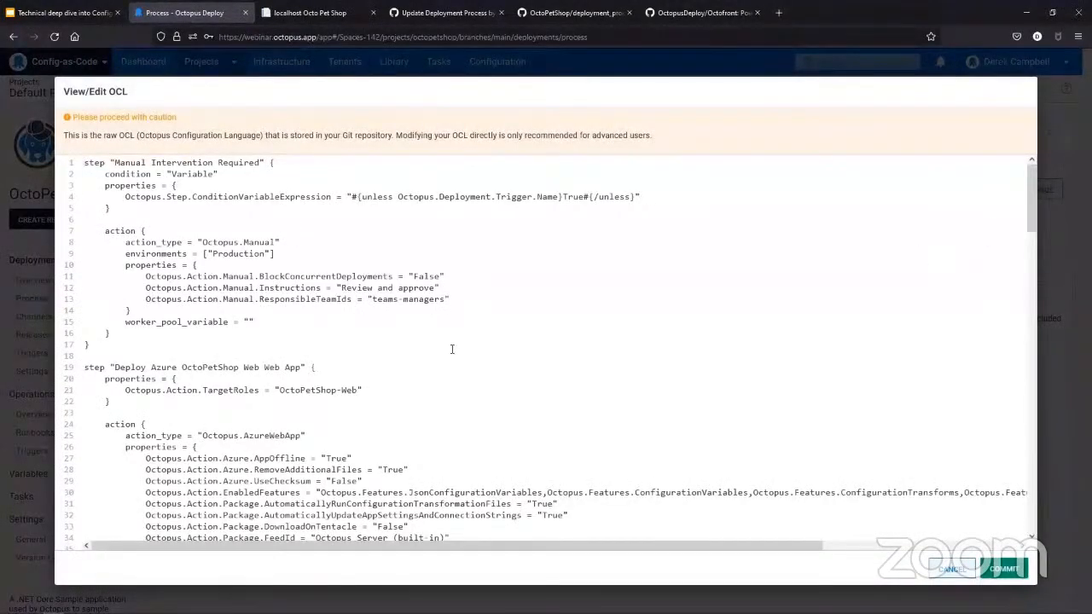
pyautogui.scroll(-3, 451, 349)
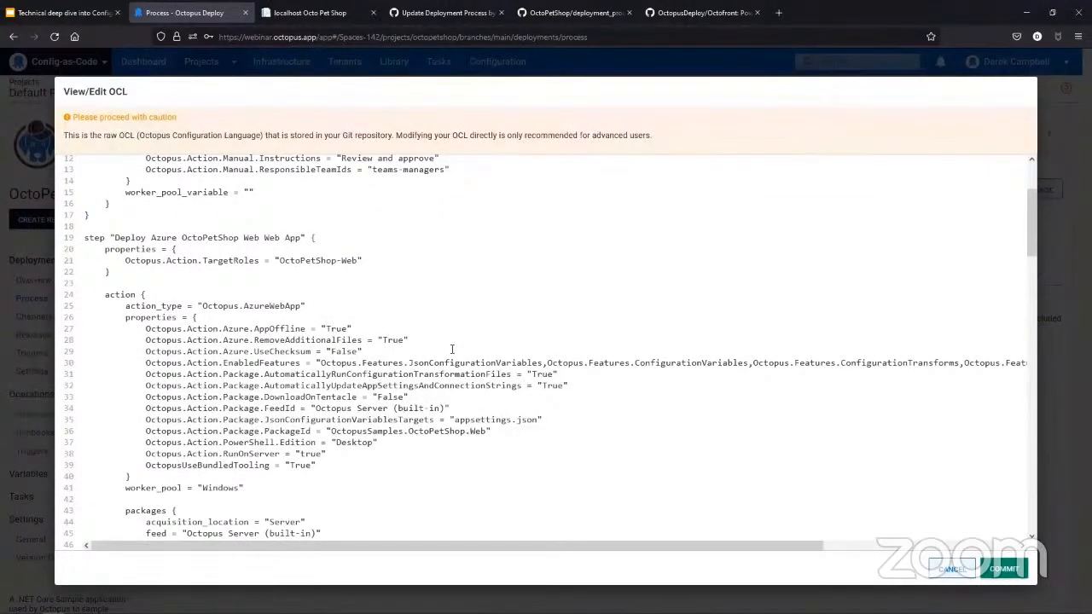
pyautogui.scroll(-5, 452, 349)
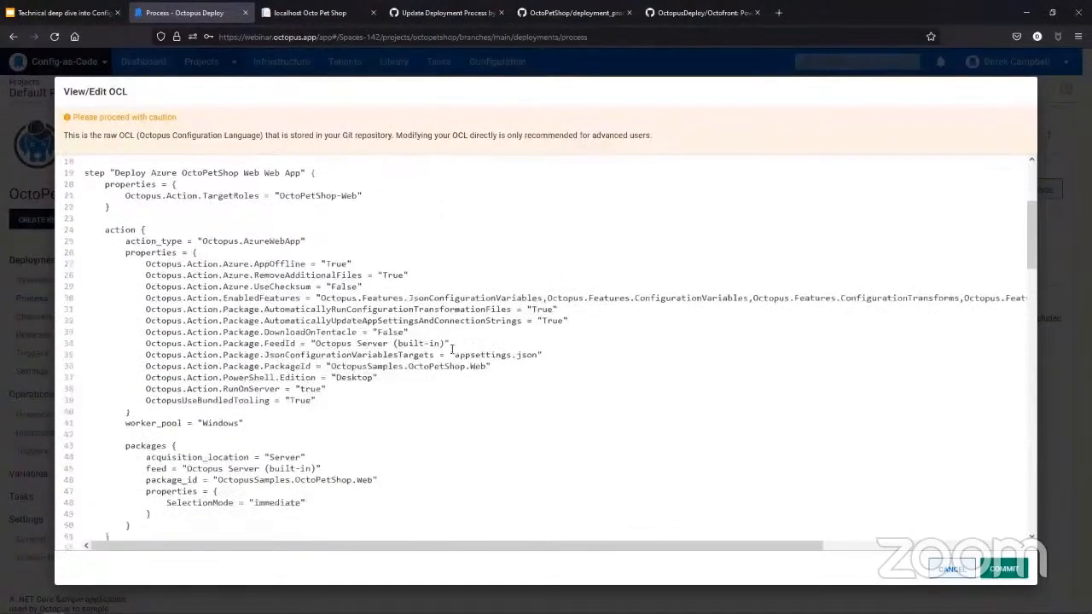
pyautogui.scroll(-5, 452, 349)
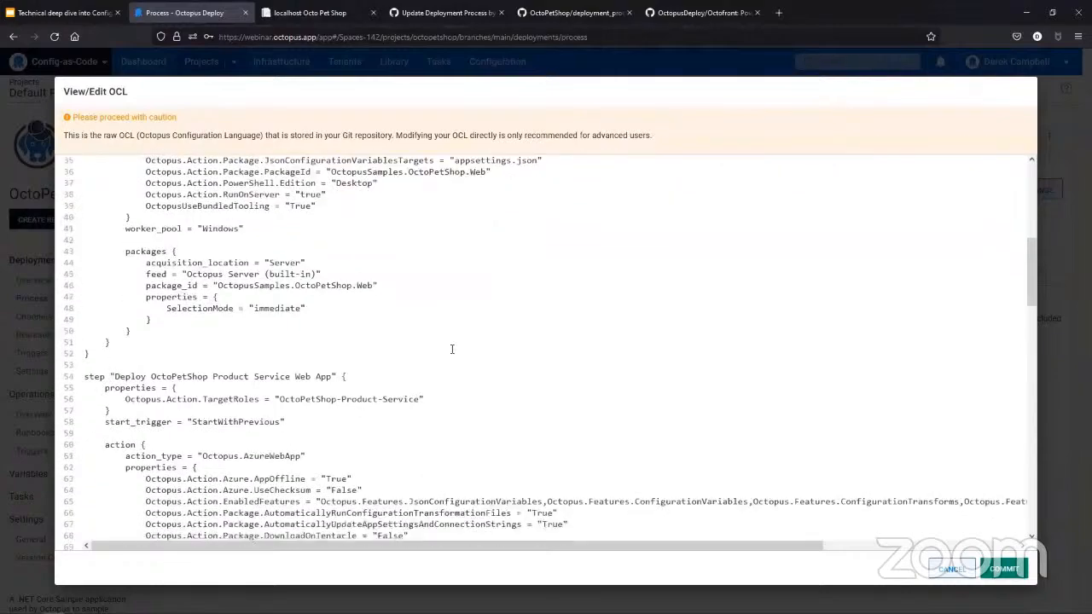
pyautogui.scroll(-12, 452, 349)
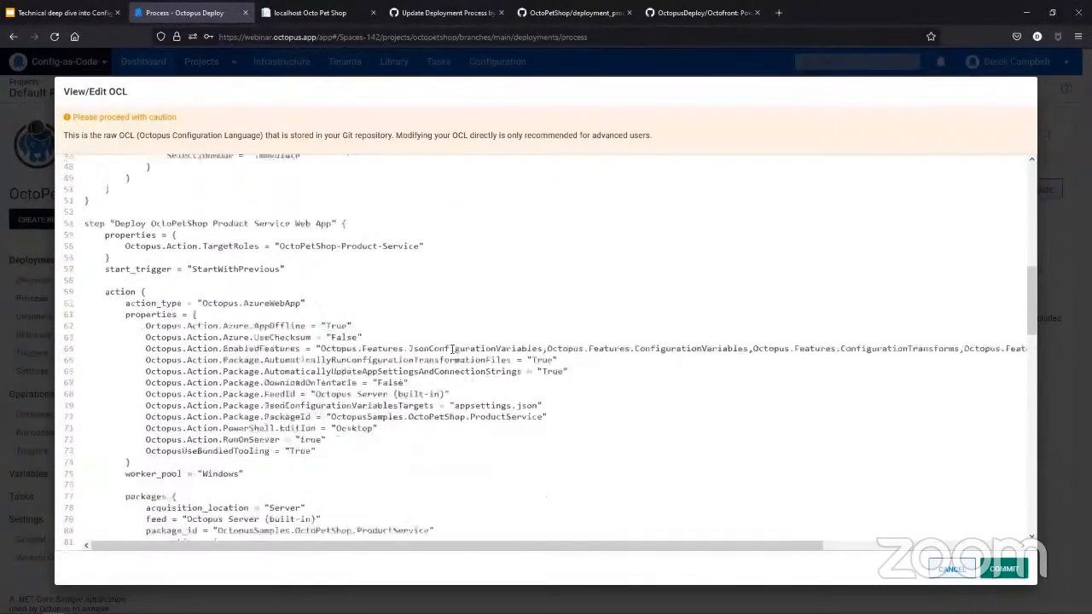
pyautogui.scroll(-19, 452, 349)
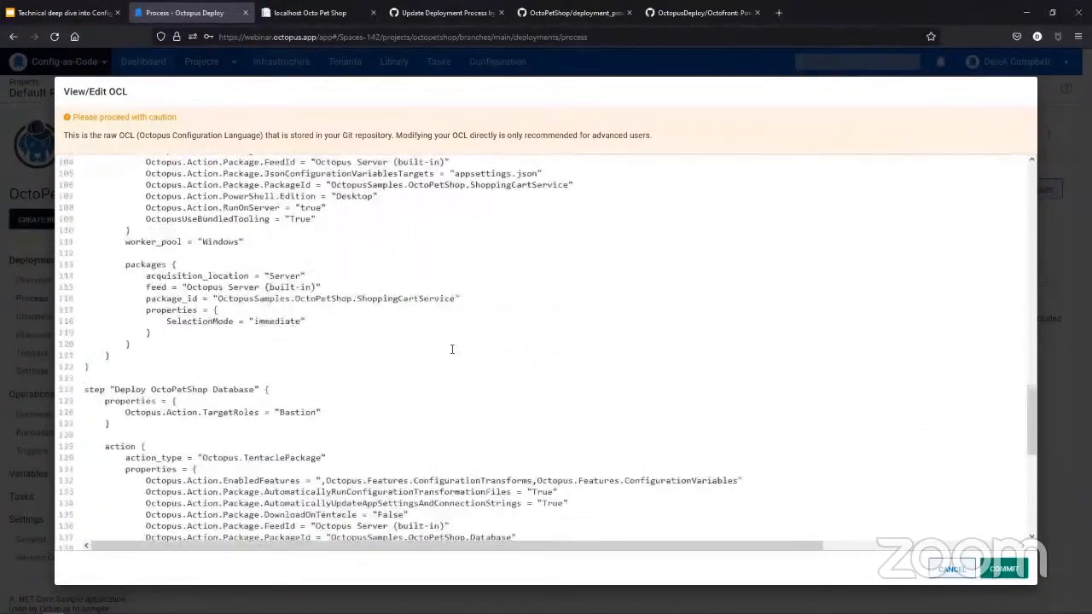
pyautogui.scroll(-3, 452, 349)
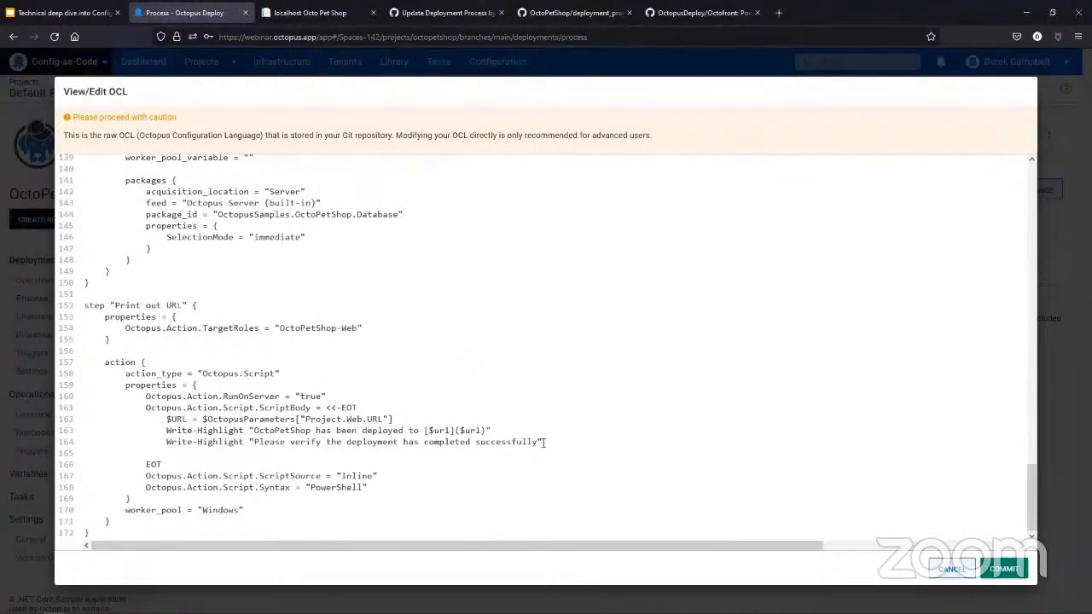
# - Highlight the Write-Highlight lines in the Print out URL script and close the OCL editor without committing
pyautogui.moveTo(544, 443); pyautogui.dragTo(168, 442)
pyautogui.click(543, 441)
pyautogui.moveTo(576, 438); pyautogui.dragTo(339, 429)
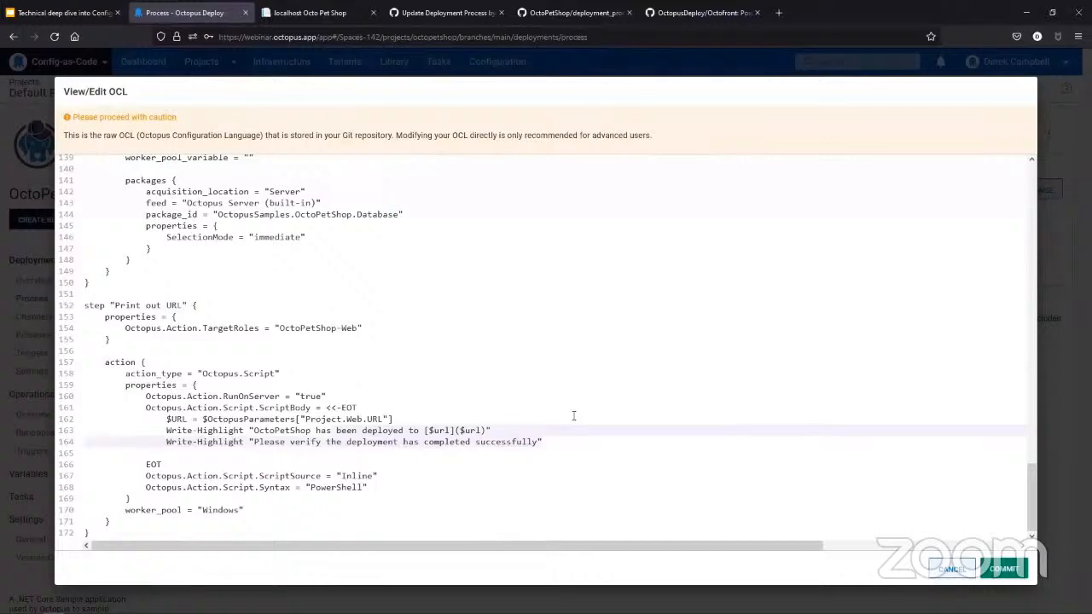
pyautogui.click(966, 568)
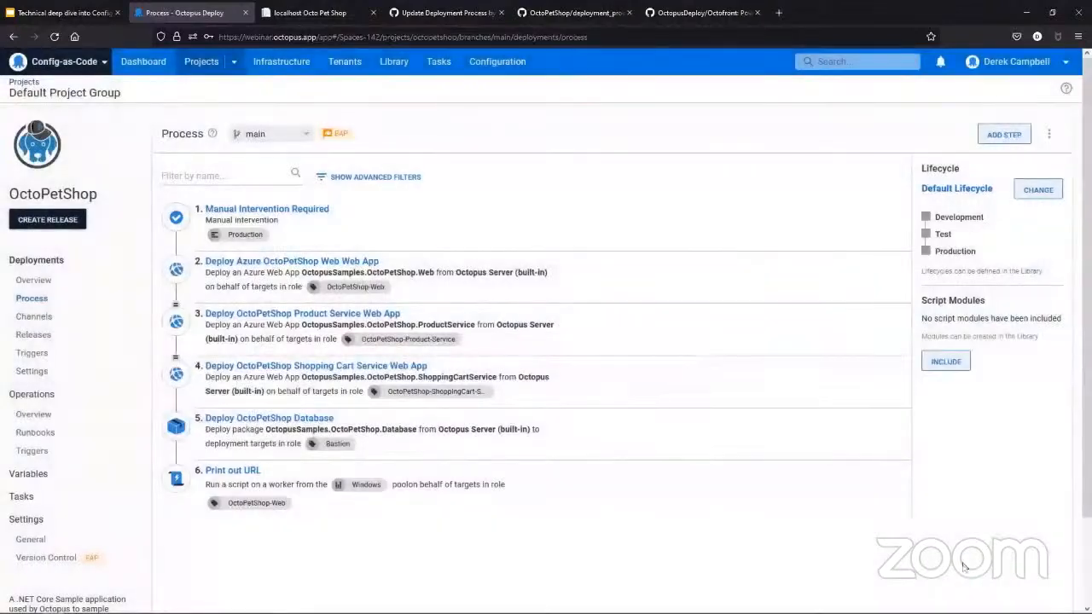
# - Close the Demo-for-Config-as-Code pull request page on GitHub and open the main page of the OctoPetShop repository
pyautogui.click(444, 12)
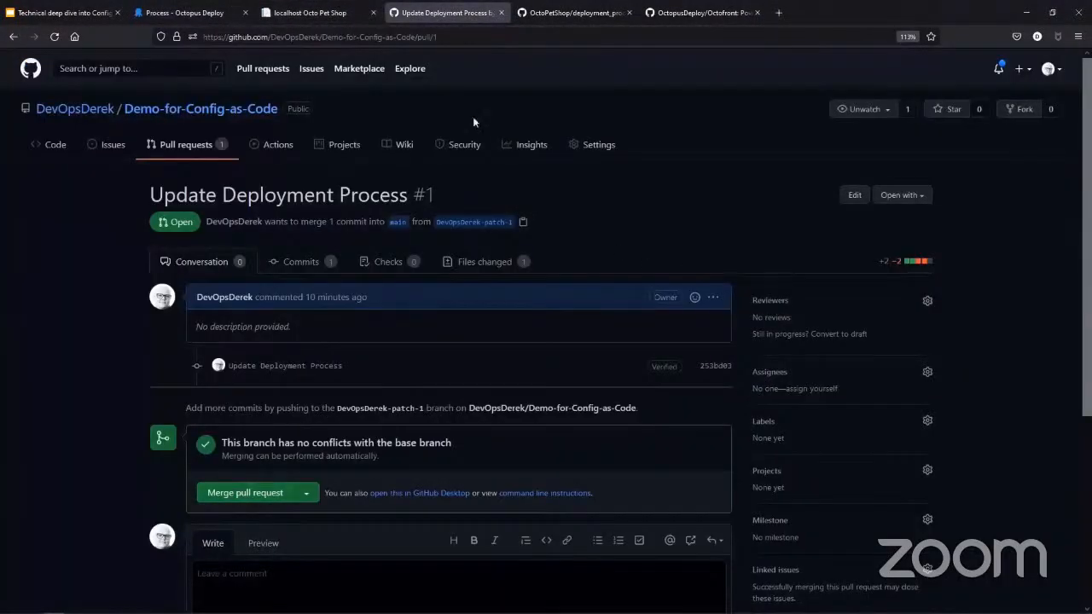
pyautogui.click(502, 13)
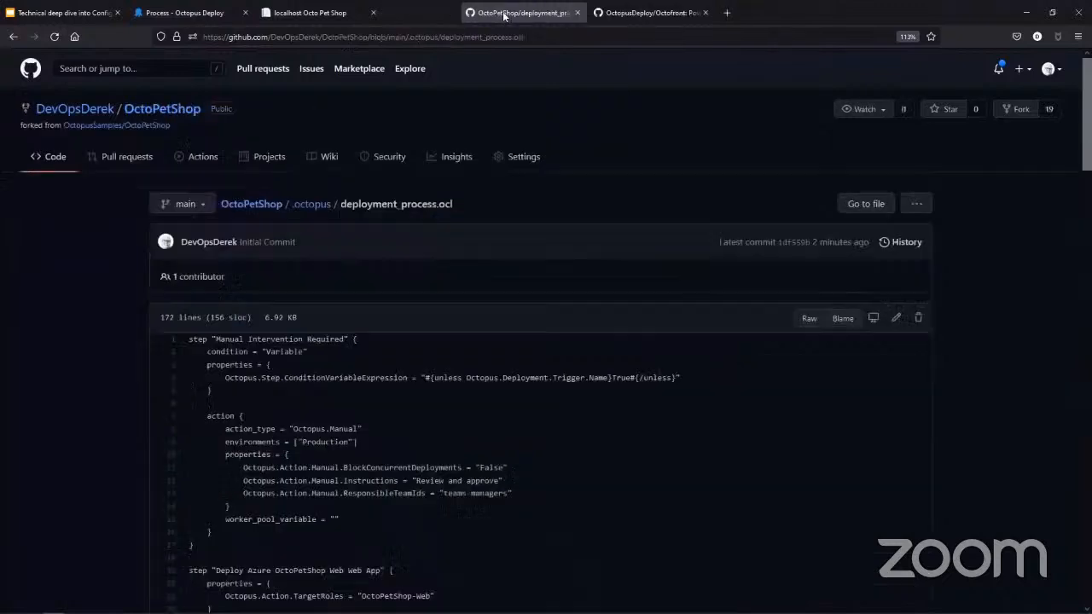
pyautogui.click(164, 109)
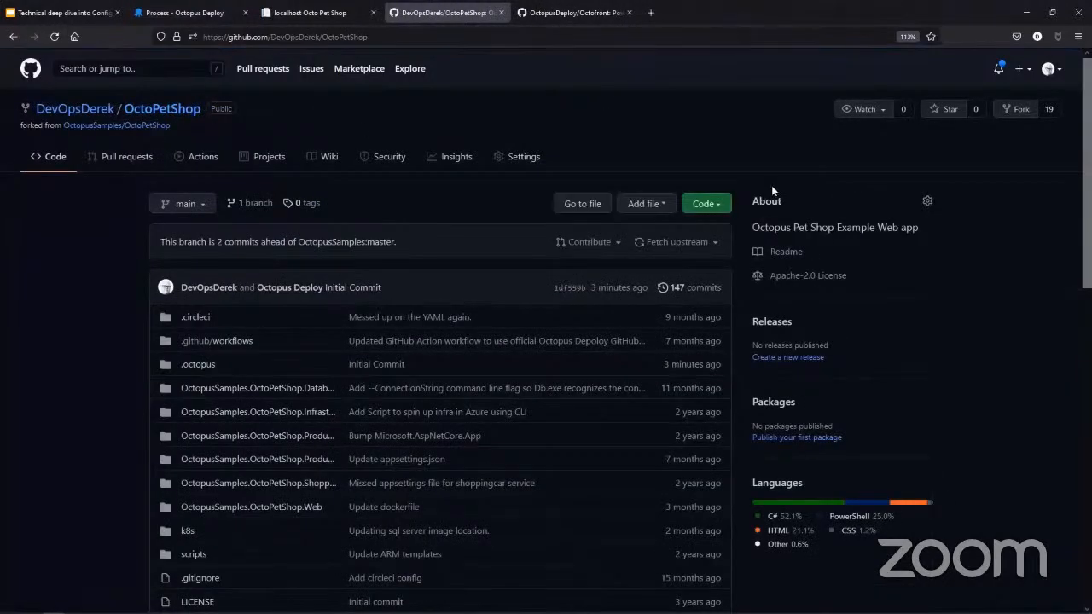
# - Open the OctoPetShop repository in GitHub Desktop, and from there in Visual Studio Code
pyautogui.click(701, 202)
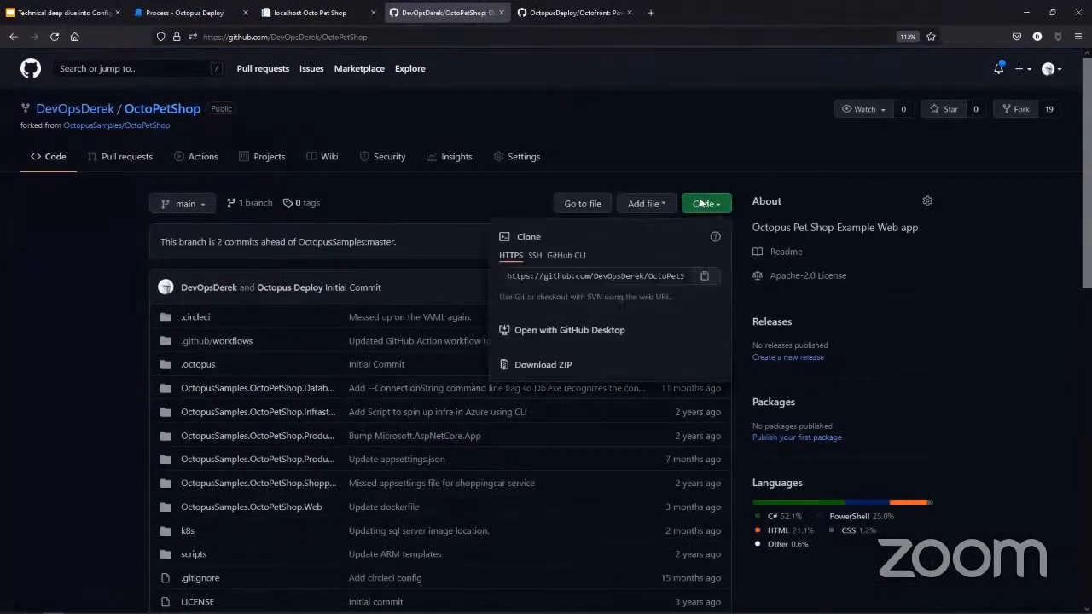
pyautogui.click(602, 331)
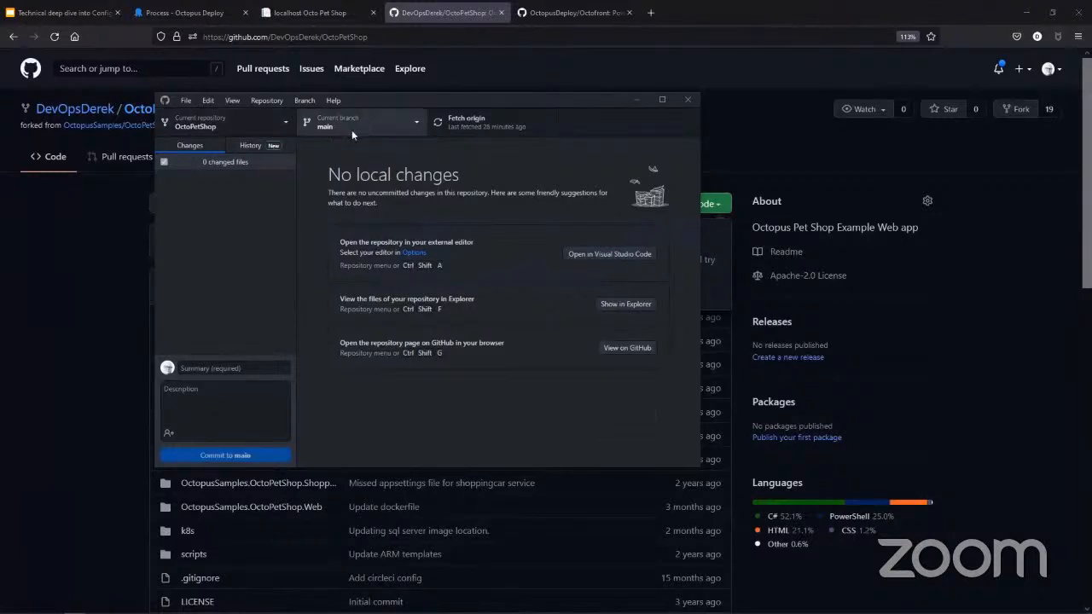
pyautogui.click(610, 254)
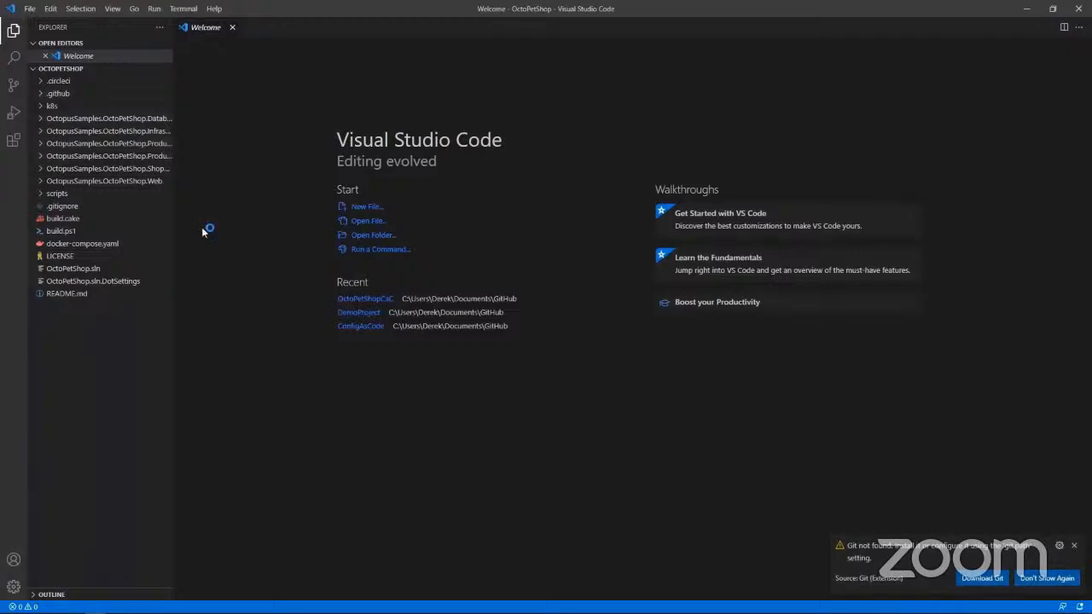
pyautogui.moveTo(220, 607)
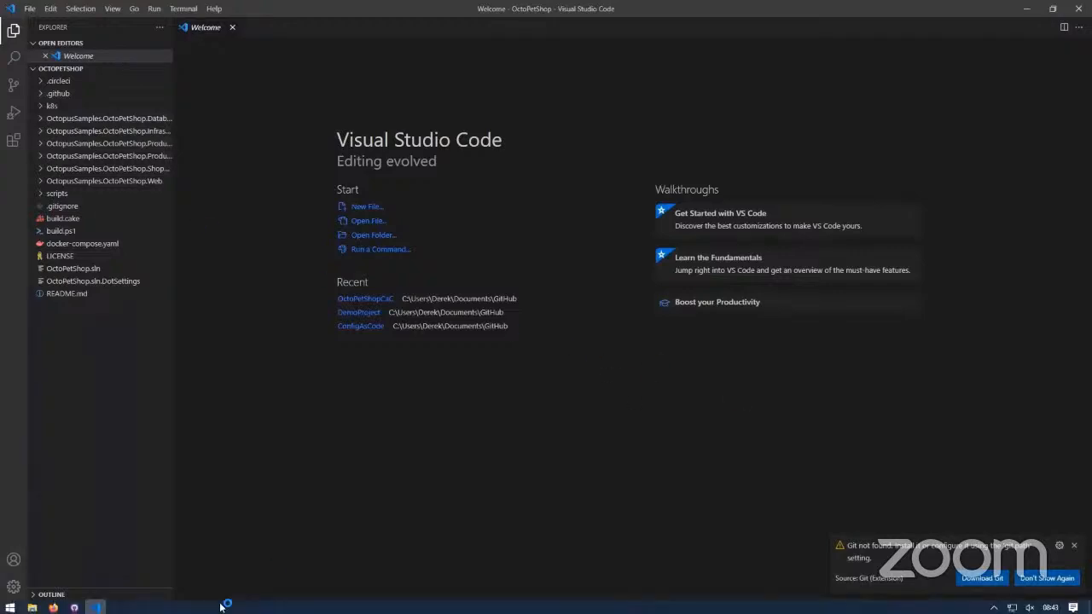
# - Switch to GitHub Desktop, fetch the origin of OctoPetShop and pull the new commit into the main branch
pyautogui.click(75, 607)
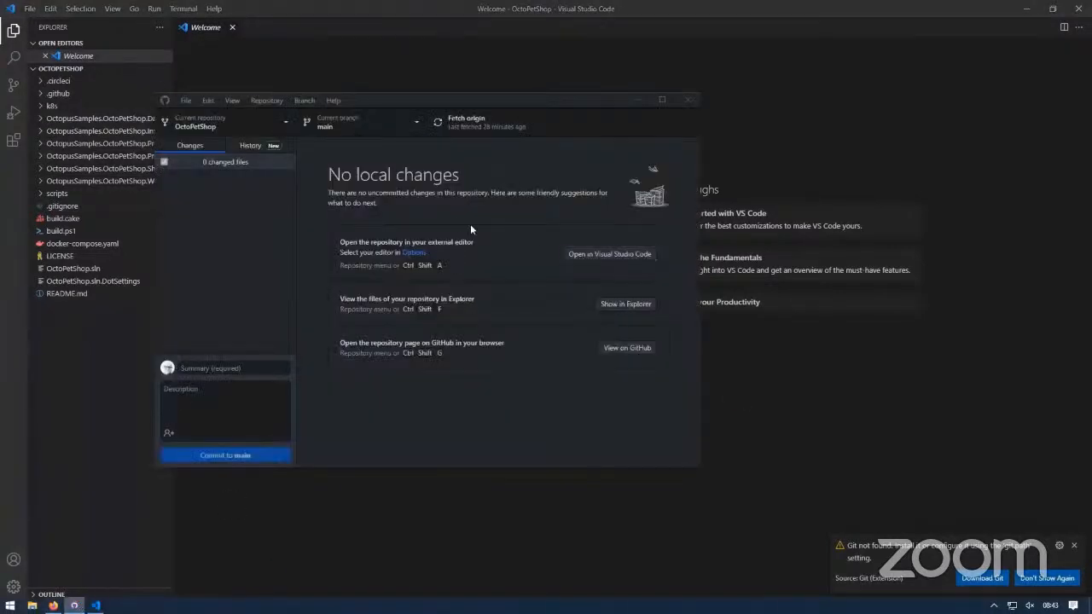
pyautogui.click(472, 120)
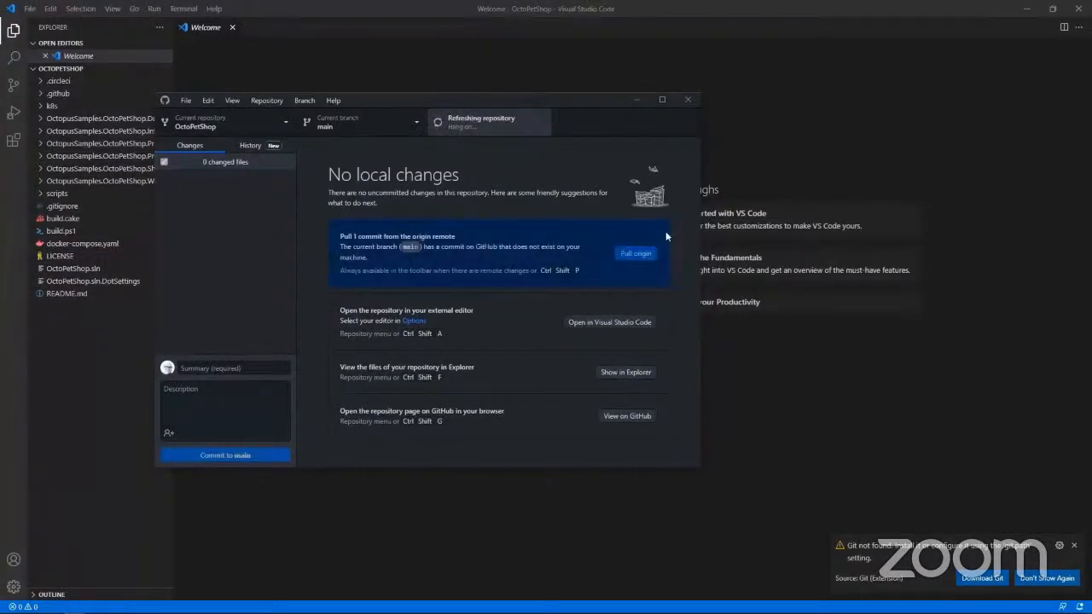
pyautogui.click(651, 253)
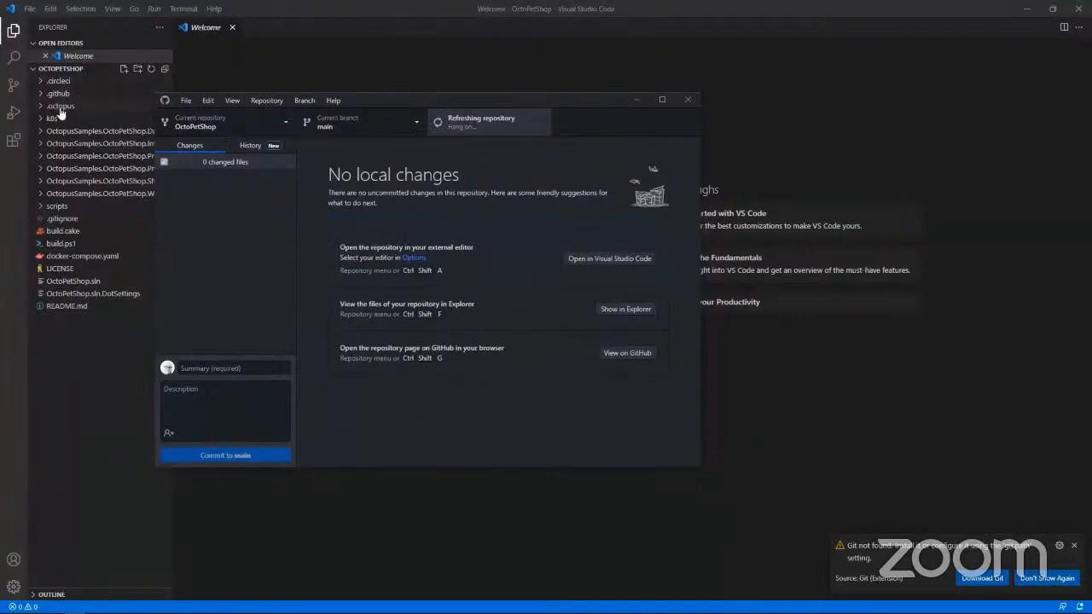
# - Switch to Visual Studio Code, open deployment_process.ocl from the .octopus folder and go to the Print out URL step's script
pyautogui.click(44, 110)
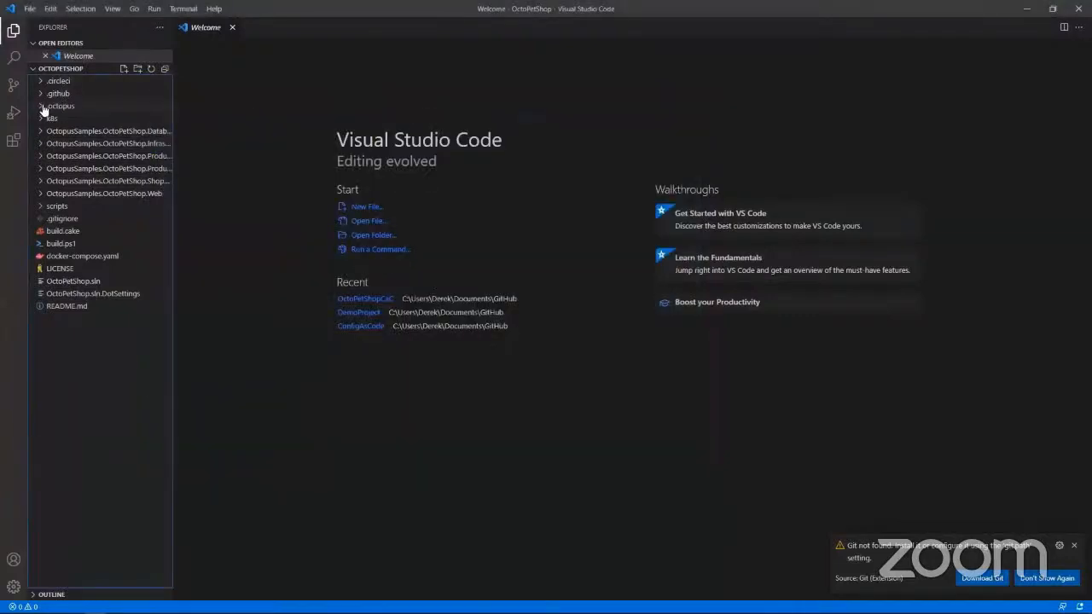
pyautogui.click(46, 107)
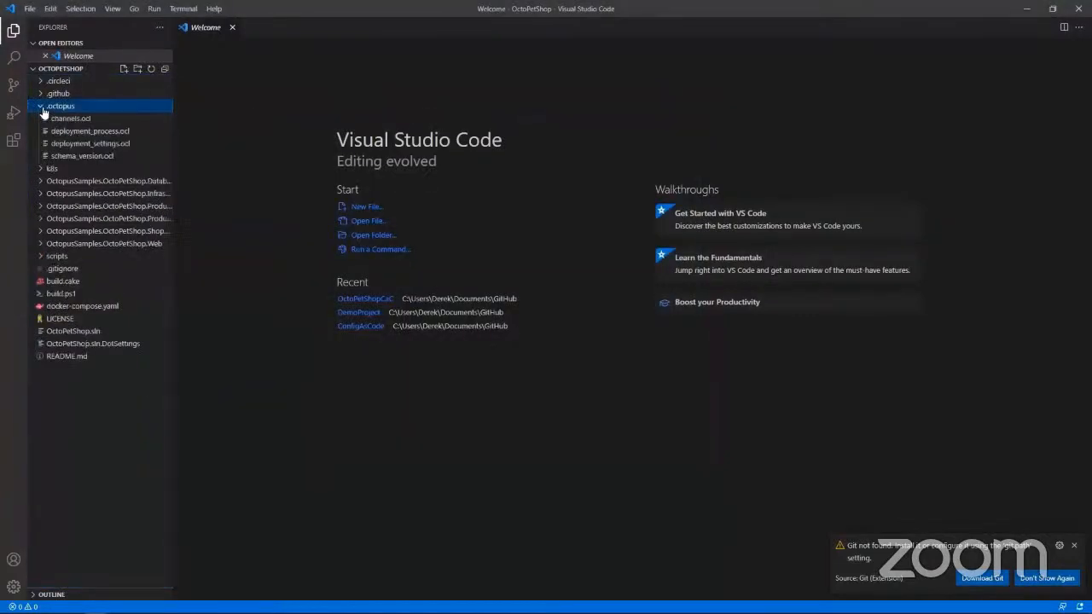
pyautogui.click(94, 132)
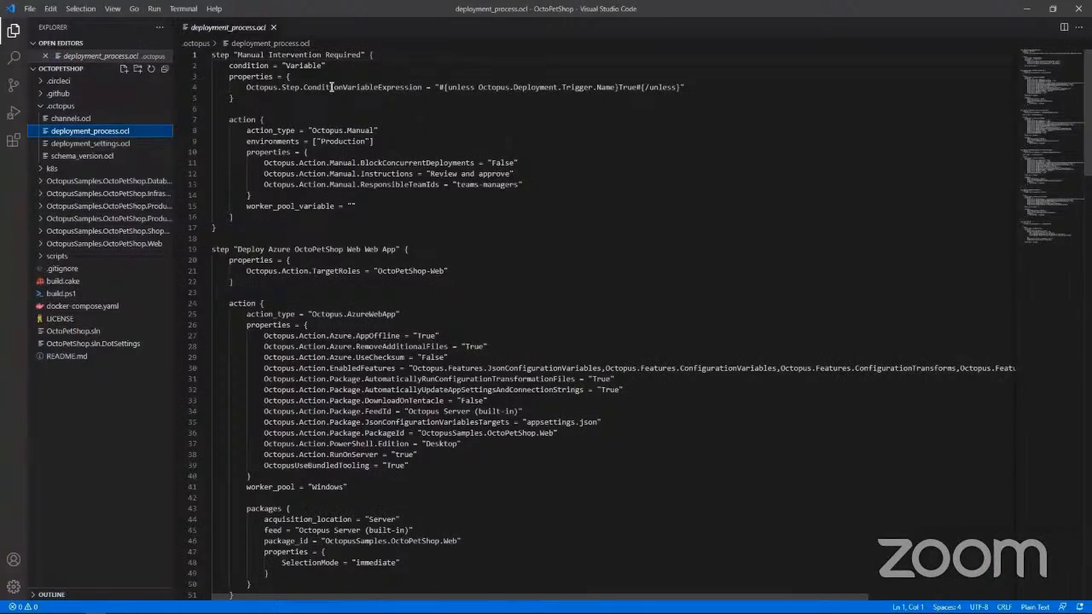
pyautogui.scroll(-1, 458, 216)
pyautogui.scroll(-3, 508, 297)
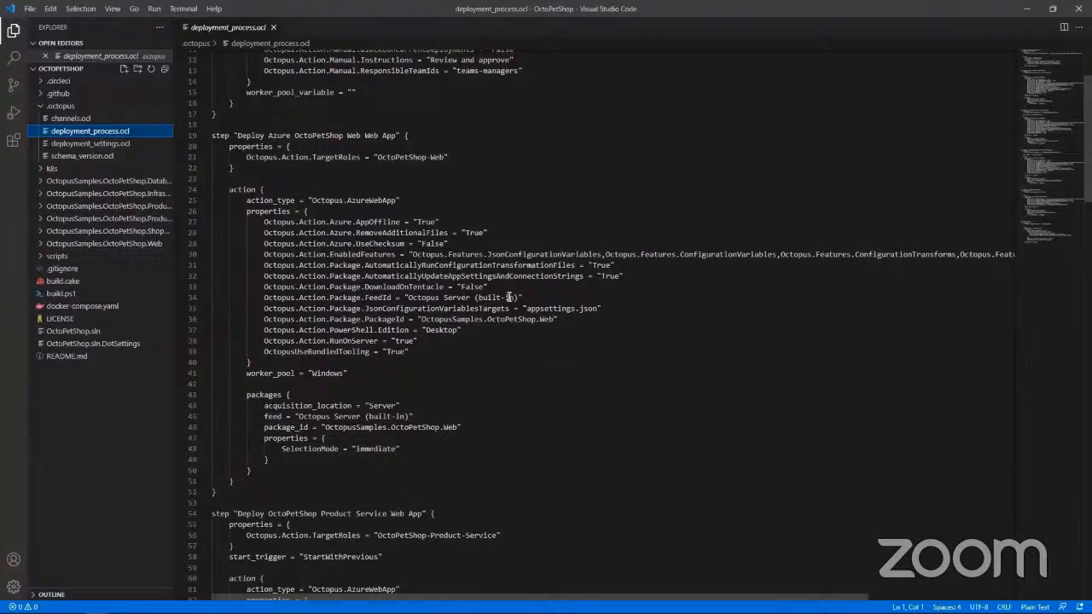
pyautogui.scroll(-15, 544, 324)
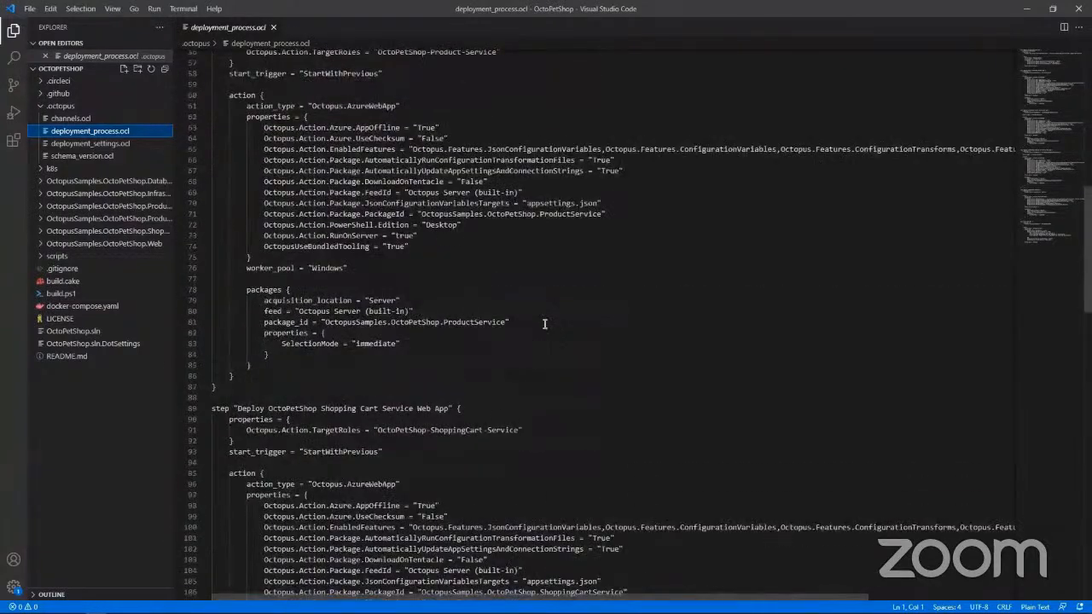
pyautogui.scroll(-20, 544, 324)
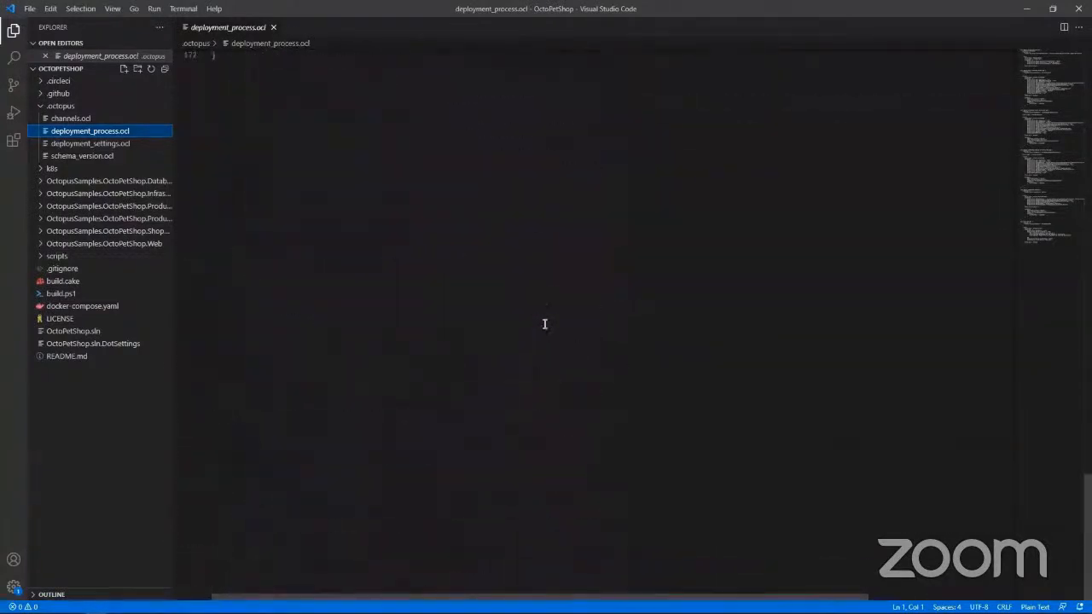
pyautogui.scroll(6, 544, 324)
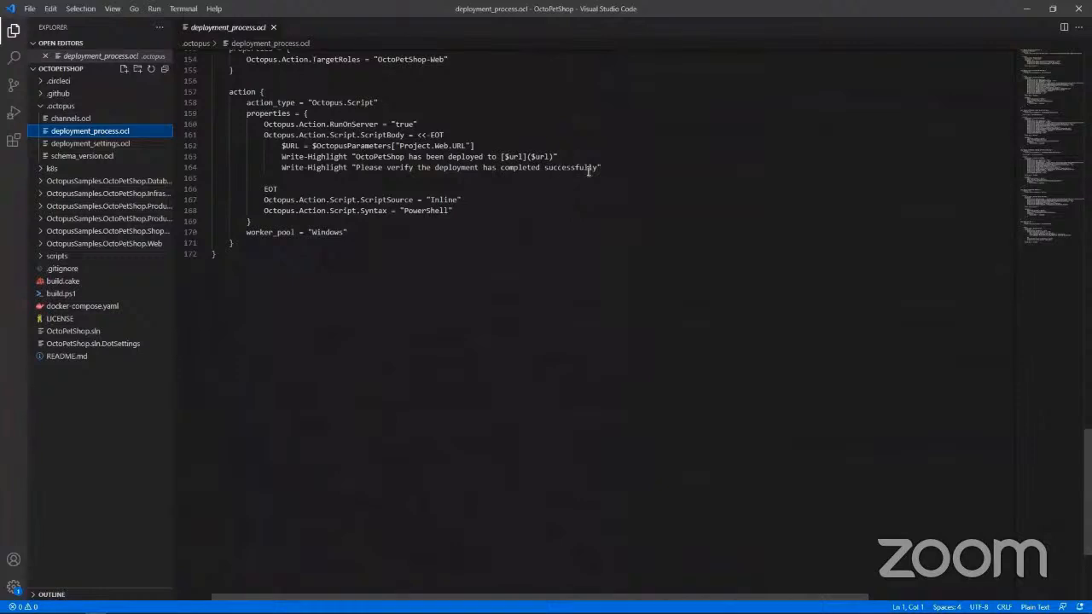
# - Duplicate the Write-Highlight "Please verify the deployment has completed successfully" line directly below itself and remove the blank line before EOT
pyautogui.moveTo(604, 169); pyautogui.dragTo(282, 168)
pyautogui.hotkey('ctrl', 'c')
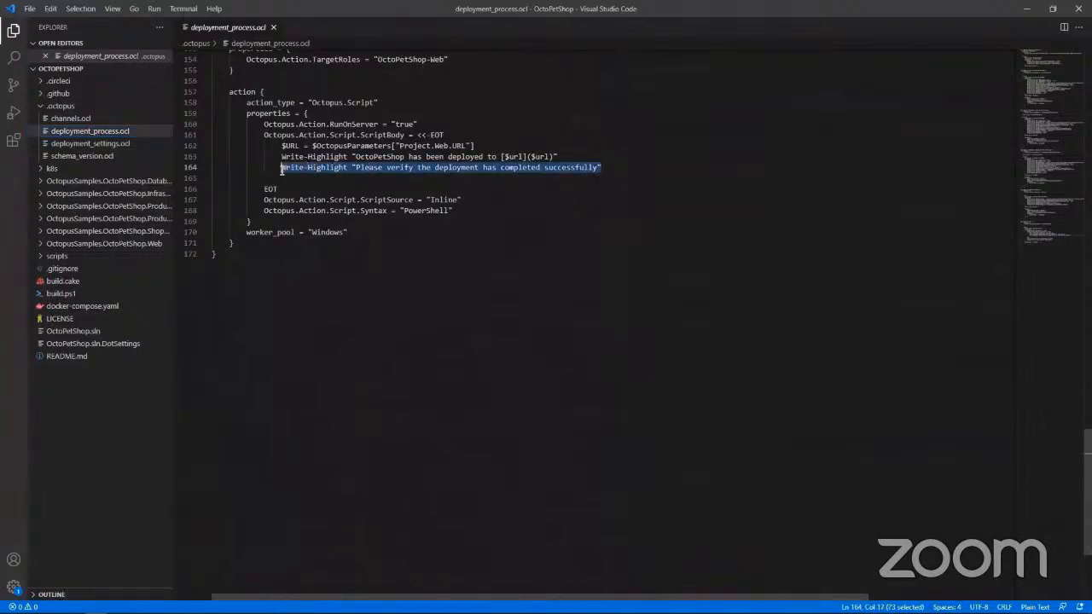
pyautogui.click(617, 169)
pyautogui.press('Return')
pyautogui.hotkey('ctrl', 'v')
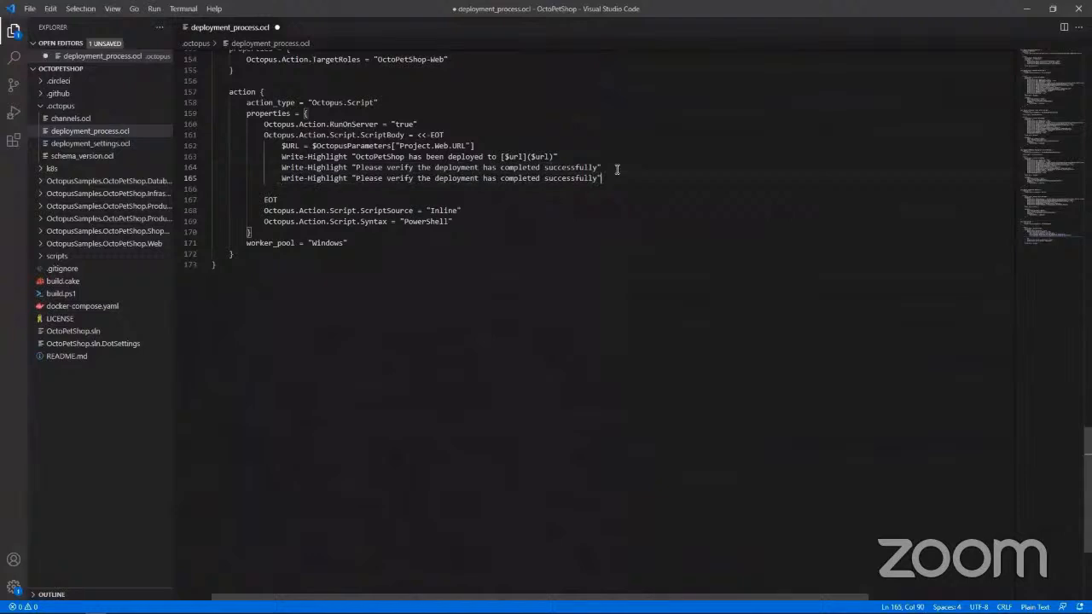
pyautogui.press('Delete')
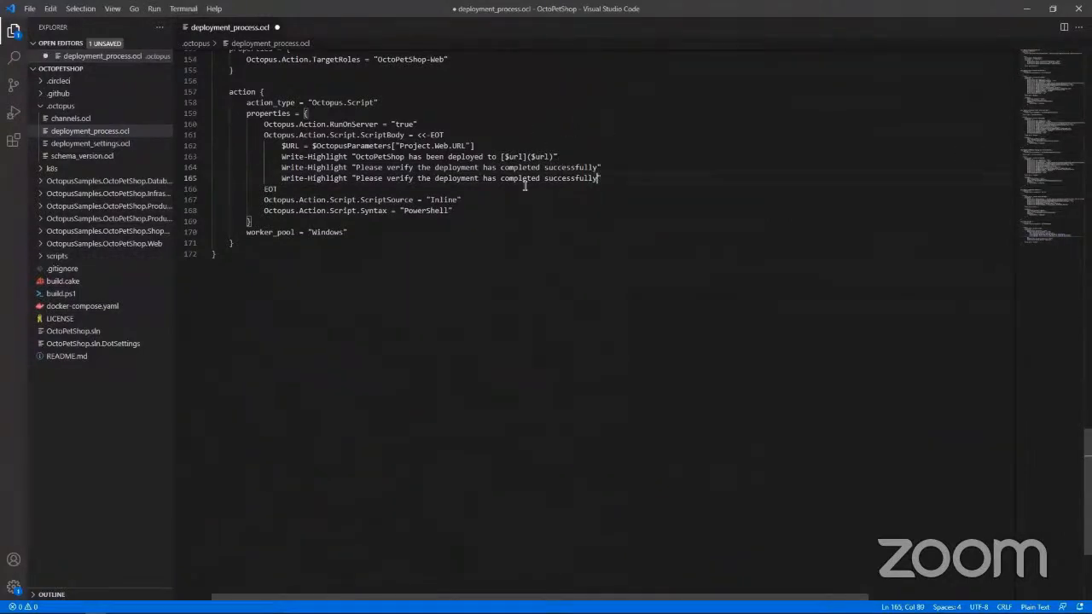
# - Change the message of the duplicated Write-Highlight line to "Hello World" and save deployment_process.ocl
pyautogui.moveTo(524, 186); pyautogui.dragTo(305, 178)
pyautogui.click(303, 178)
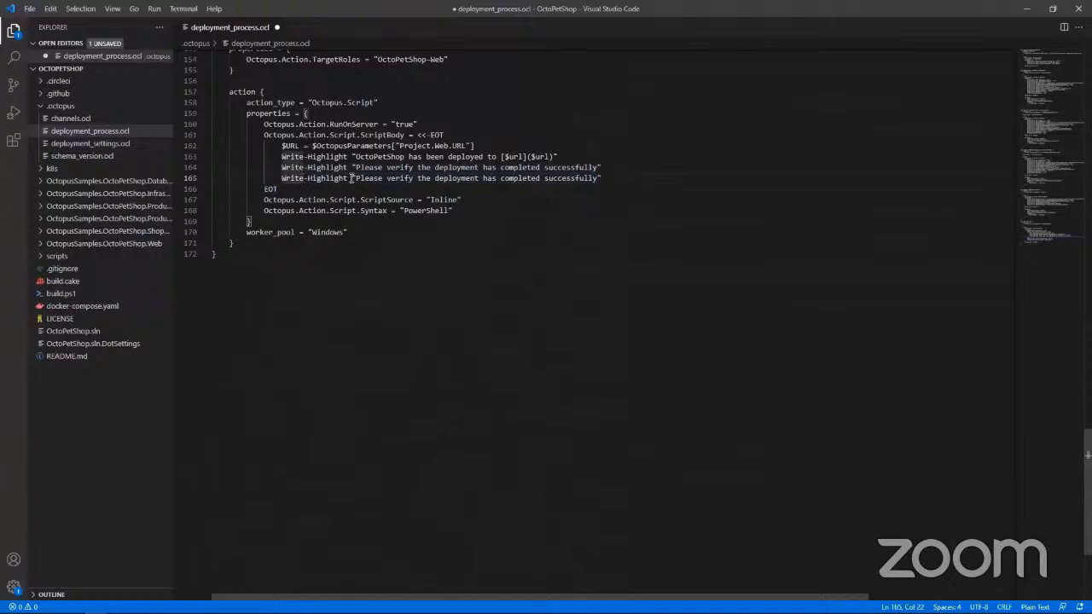
pyautogui.moveTo(355, 178); pyautogui.dragTo(414, 179)
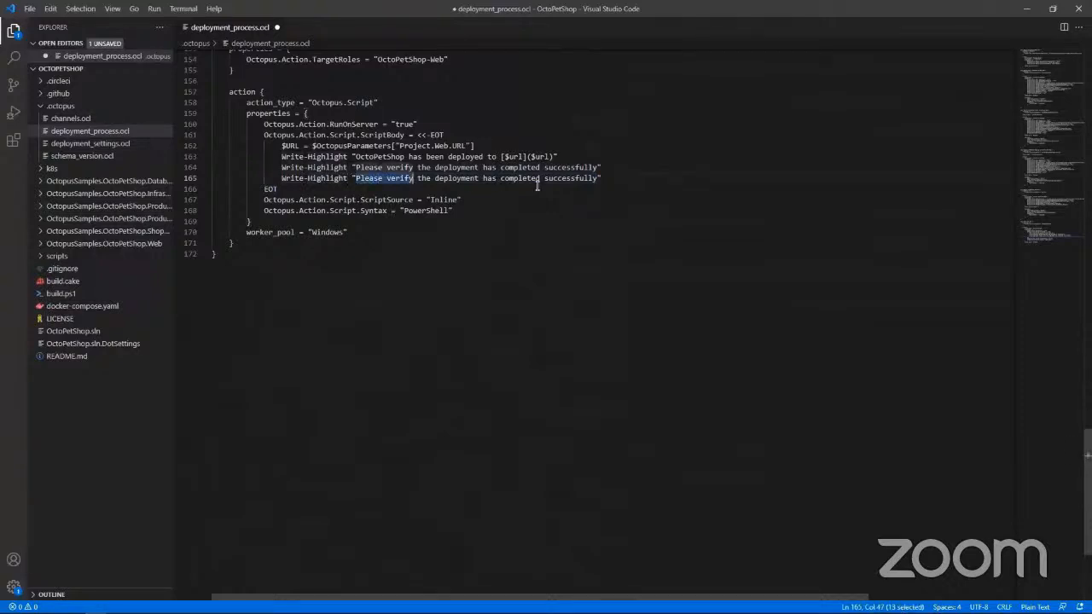
pyautogui.moveTo(537, 186); pyautogui.dragTo(602, 178)
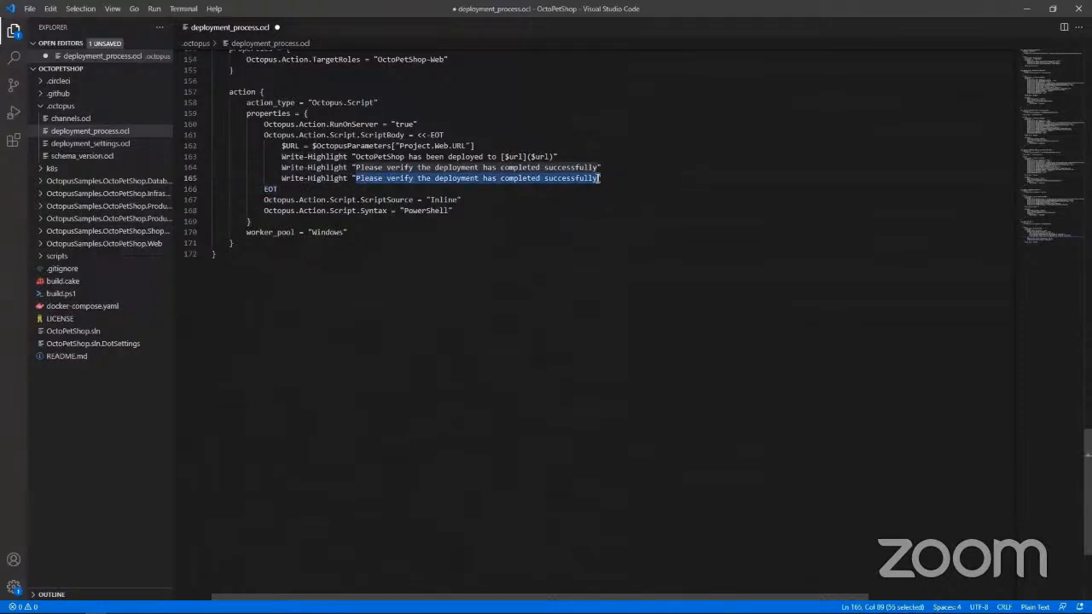
pyautogui.press('BackSpace')
pyautogui.write('Hello')
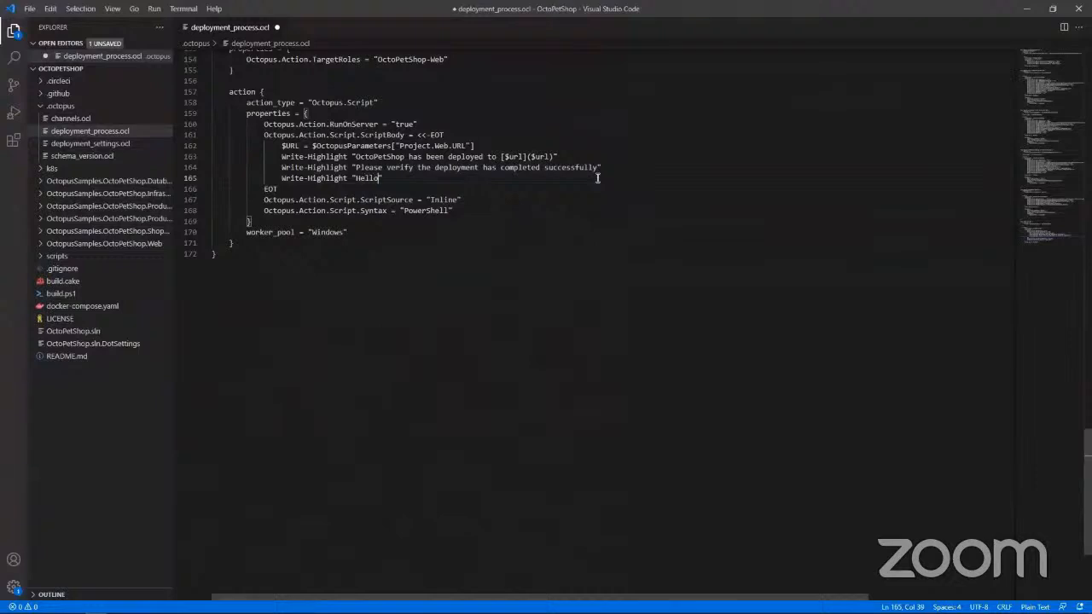
pyautogui.write(' World')
pyautogui.click(422, 179)
pyautogui.hotkey('ctrl', 's')
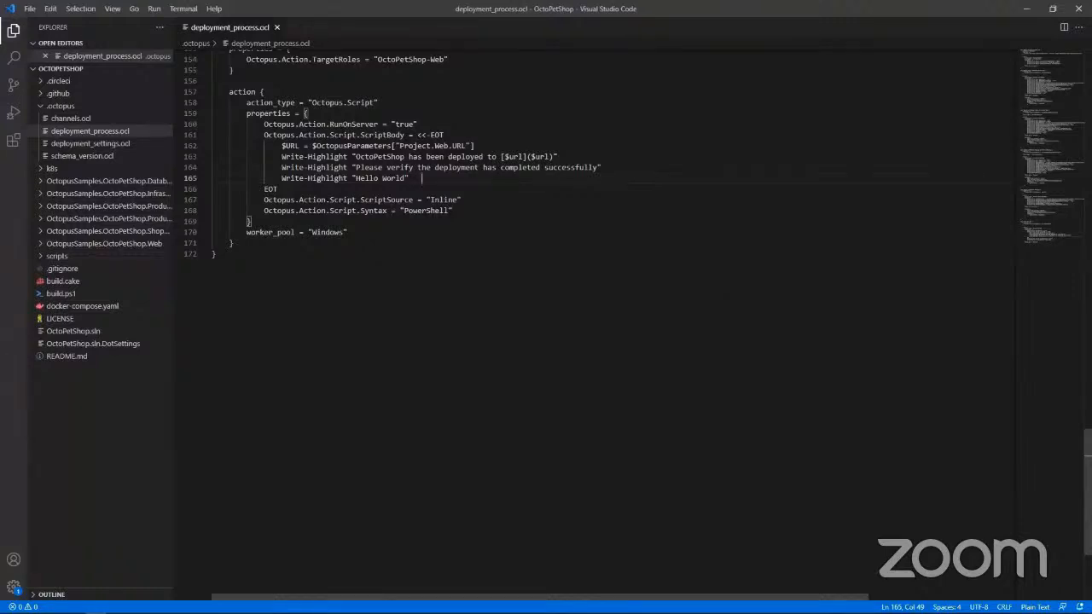
# - Switch to GitHub Desktop and create a branch named update from main, bringing the uncommitted changes to it
pyautogui.click(74, 608)
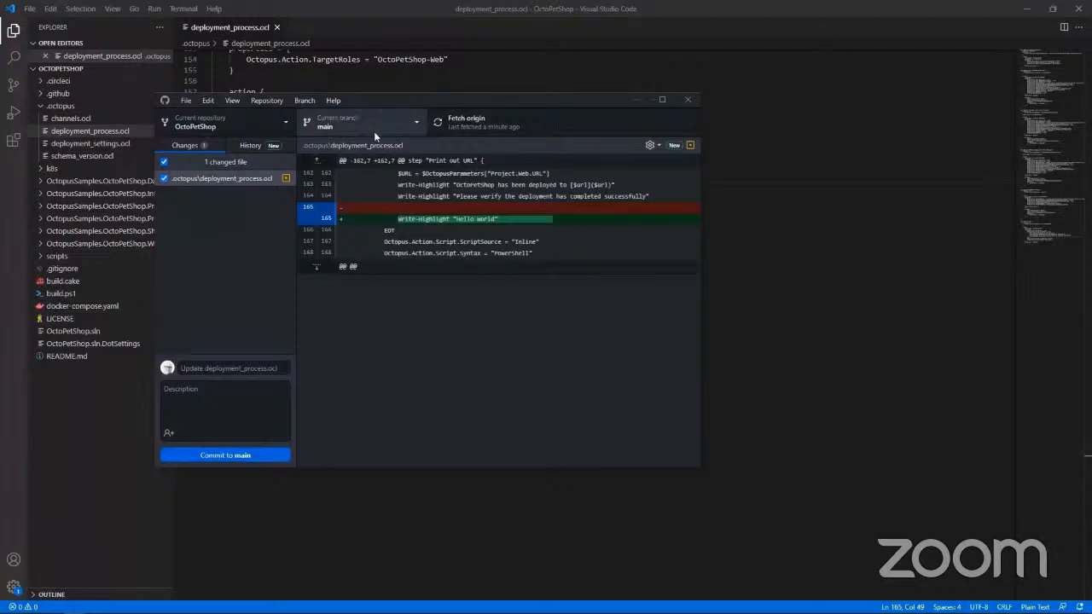
pyautogui.click(340, 125)
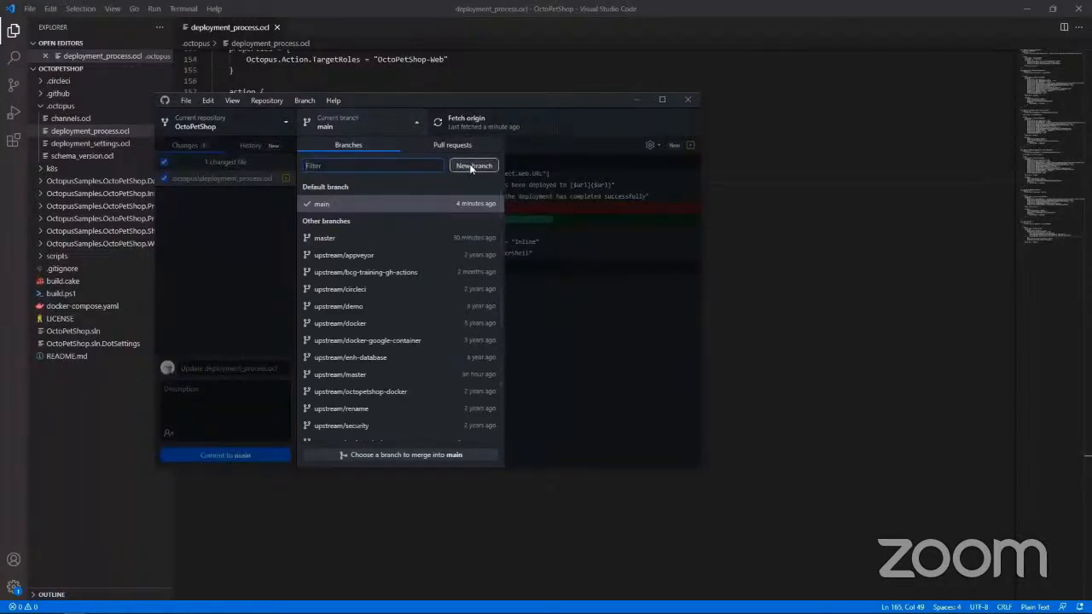
pyautogui.click(467, 166)
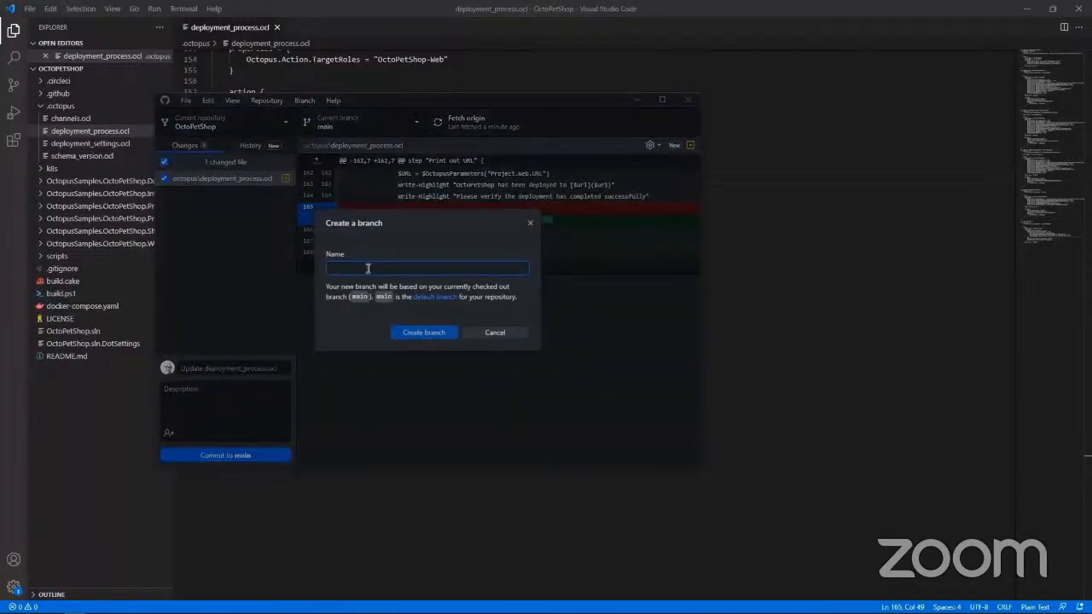
pyautogui.write('update')
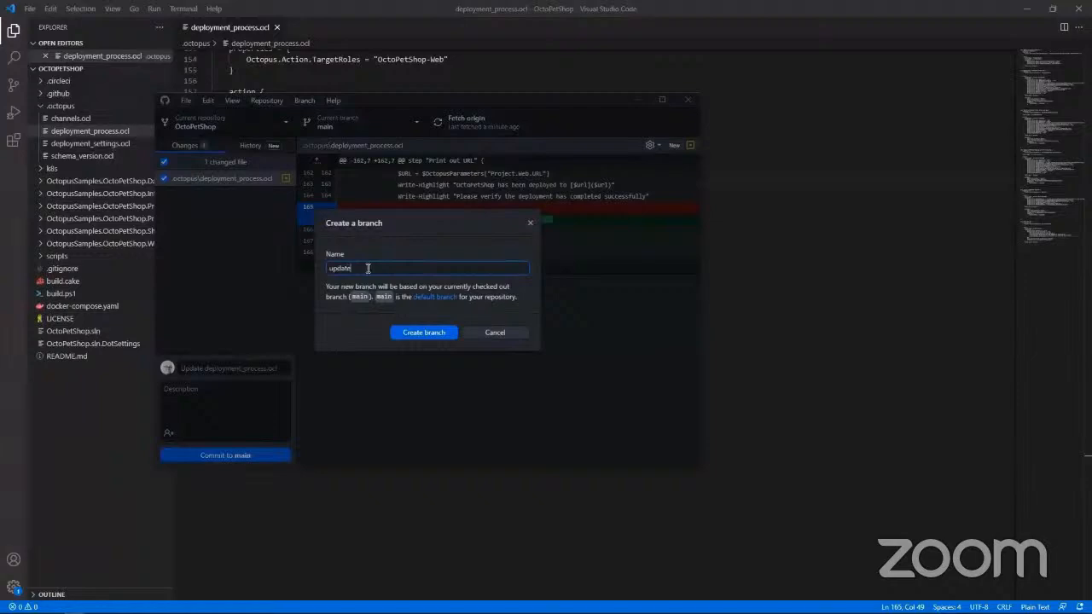
pyautogui.click(435, 332)
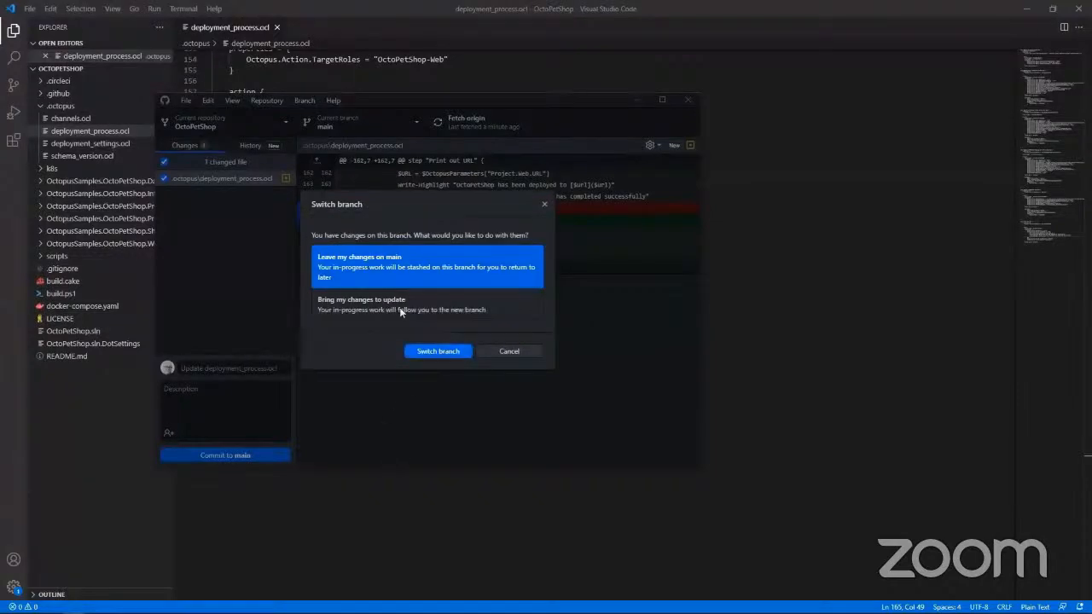
pyautogui.click(380, 306)
pyautogui.click(438, 353)
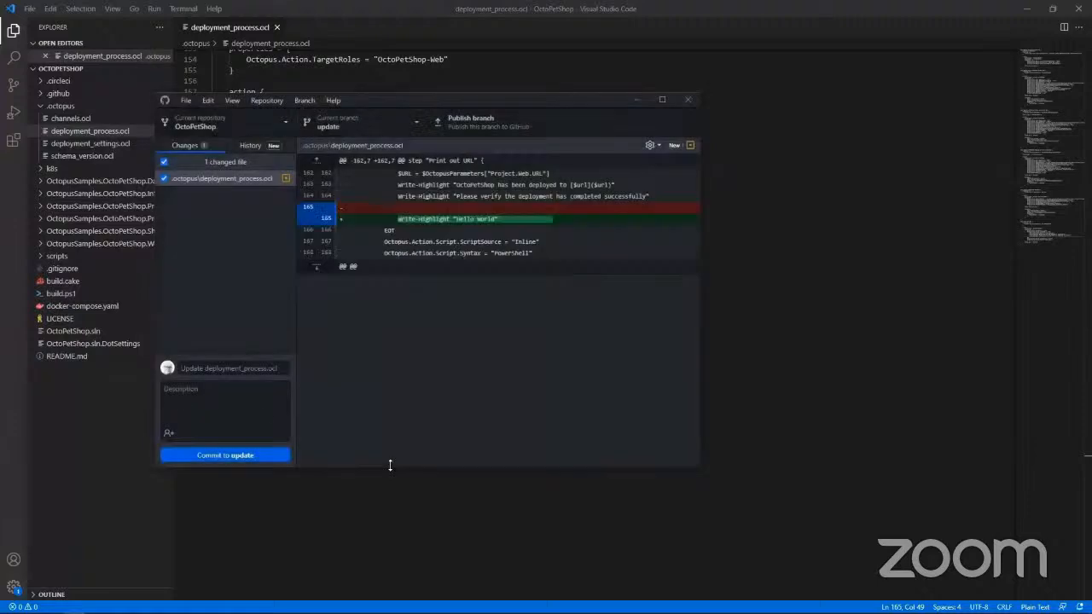
# - Commit the deployment_process.ocl change to the update branch with the summary "Update Deployment process" and publish the branch
pyautogui.click(208, 368)
pyautogui.write('Update Deployment process')
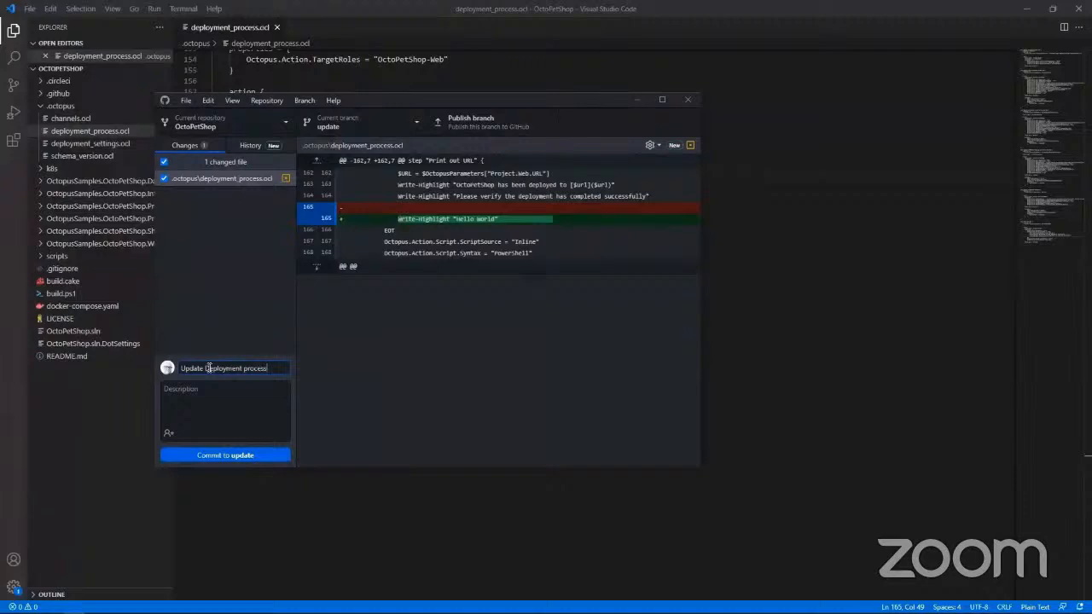
pyautogui.click(236, 455)
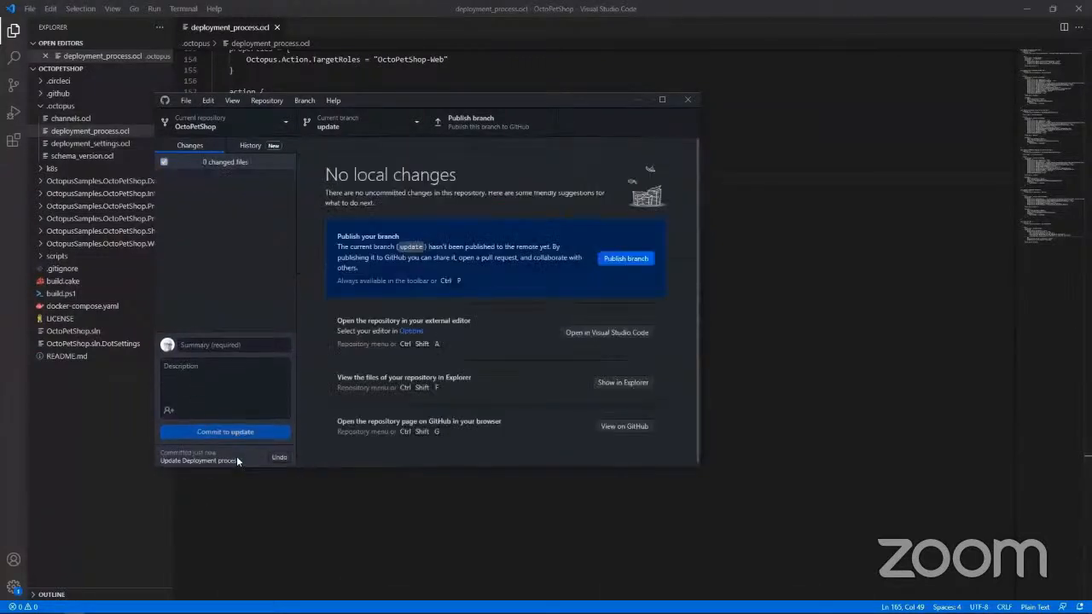
pyautogui.click(625, 258)
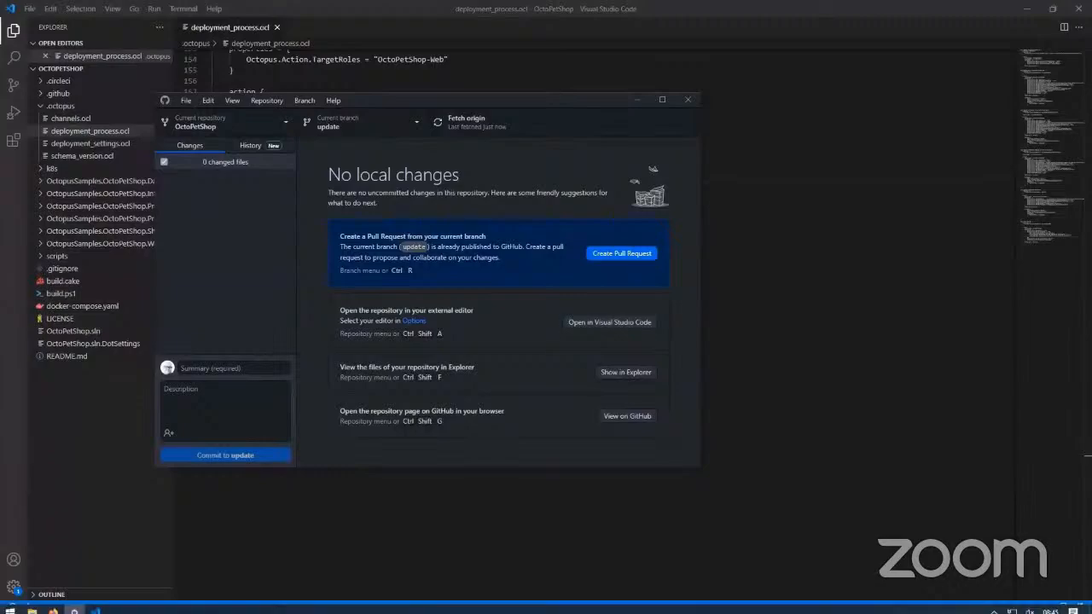
# - Switch to the OctoPetShop repository on GitHub in the browser, reload the page and view the update branch
pyautogui.click(53, 605)
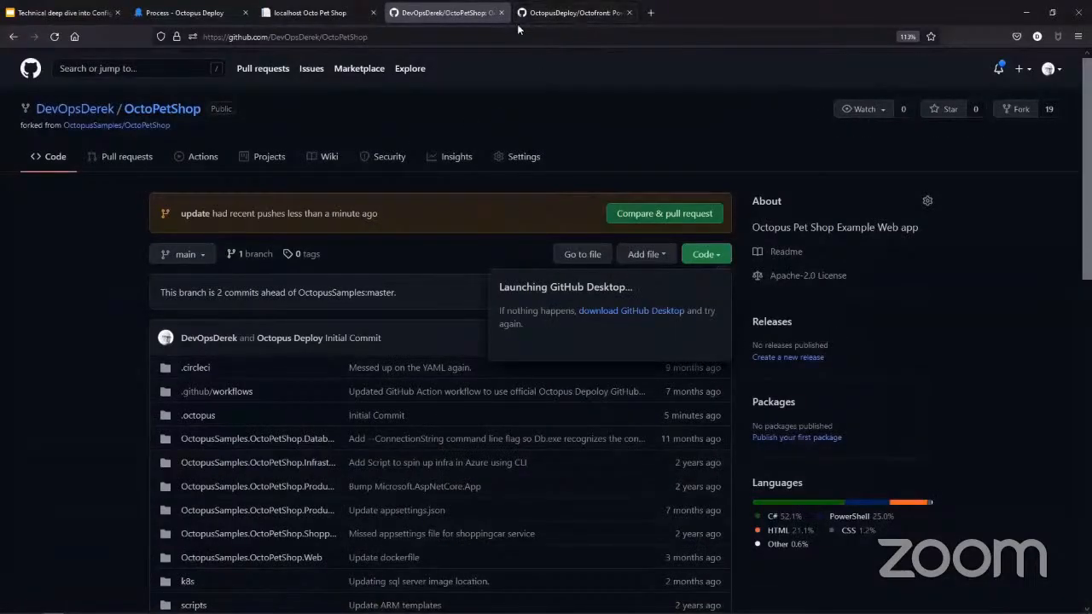
pyautogui.click(271, 34)
pyautogui.press('Return')
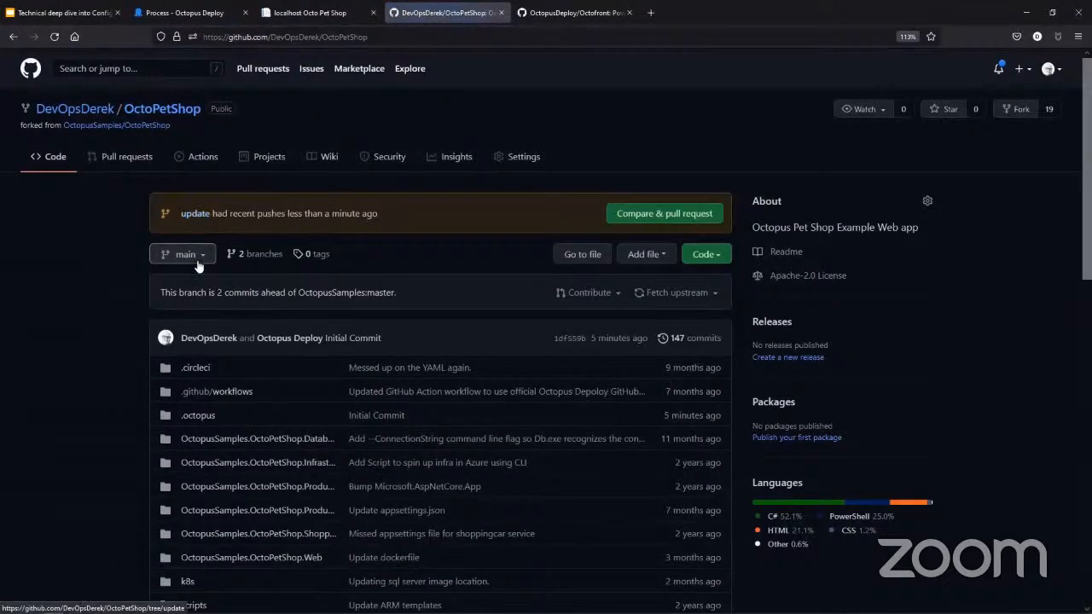
pyautogui.click(197, 263)
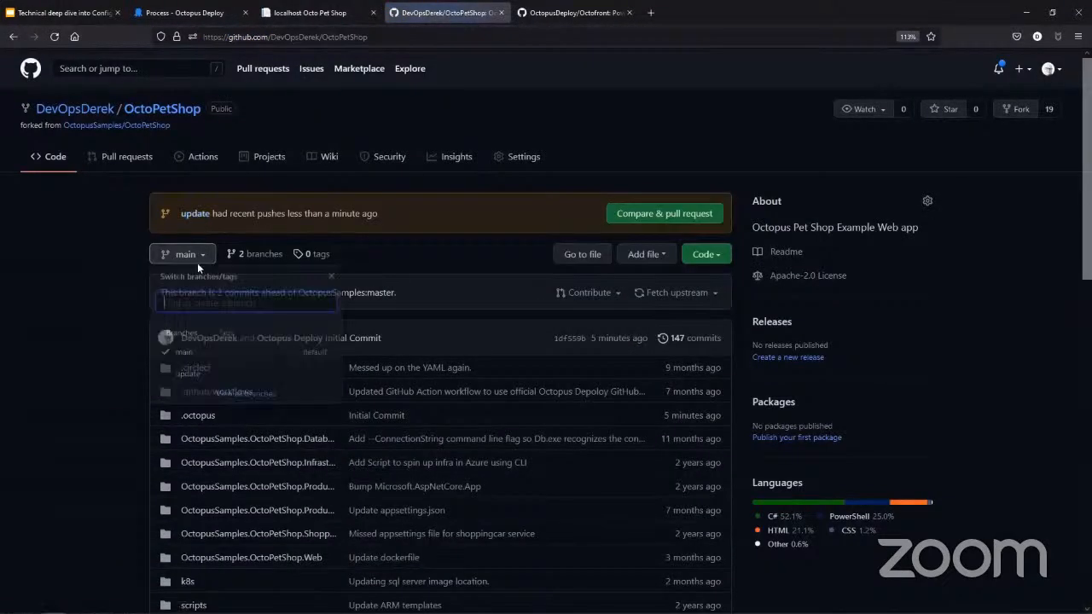
pyautogui.click(184, 381)
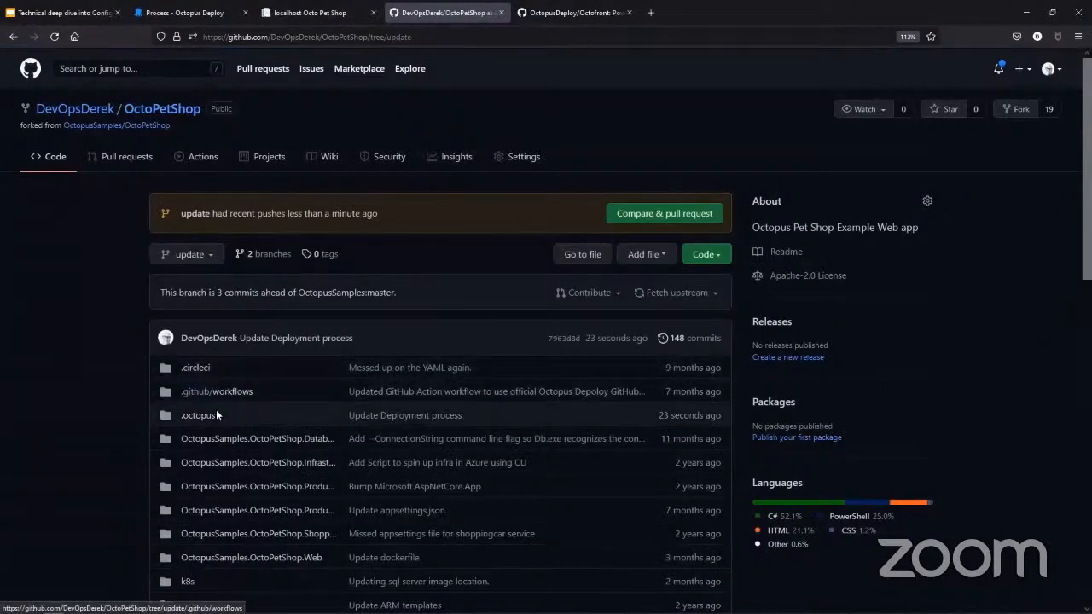
# - Open deployment_process.ocl from the .octopus folder of the update branch and examine the Print out URL step's script
pyautogui.click(205, 415)
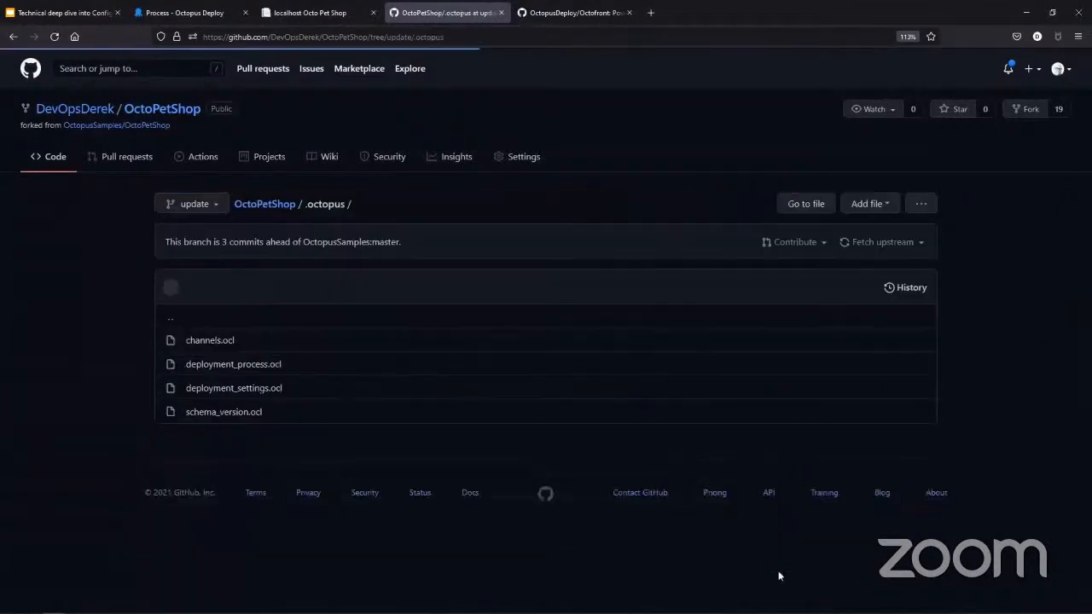
pyautogui.click(217, 366)
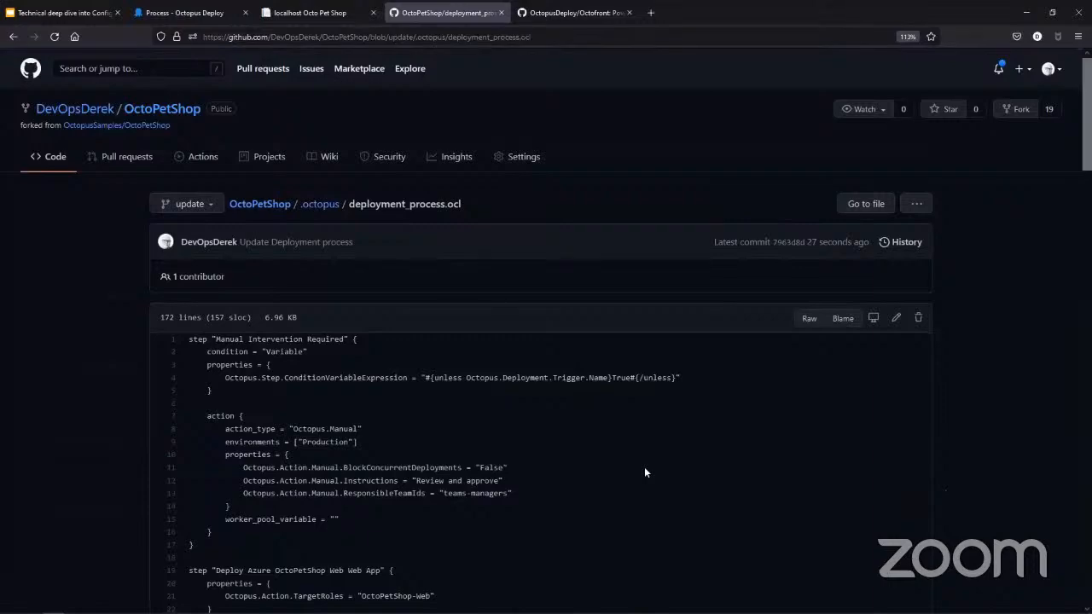
pyautogui.scroll(-10, 644, 468)
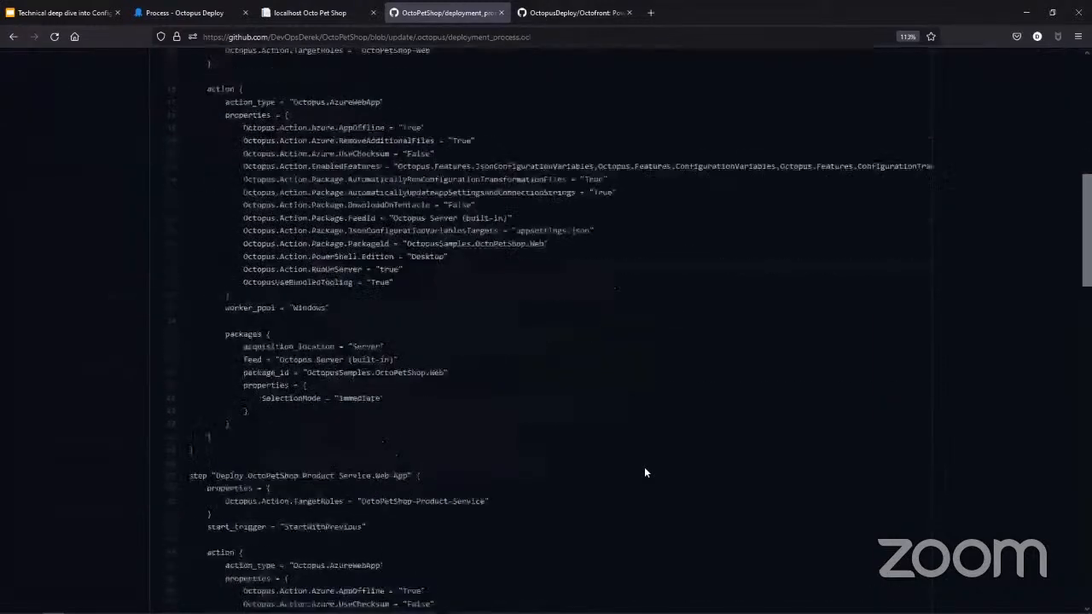
pyautogui.scroll(-8, 644, 466)
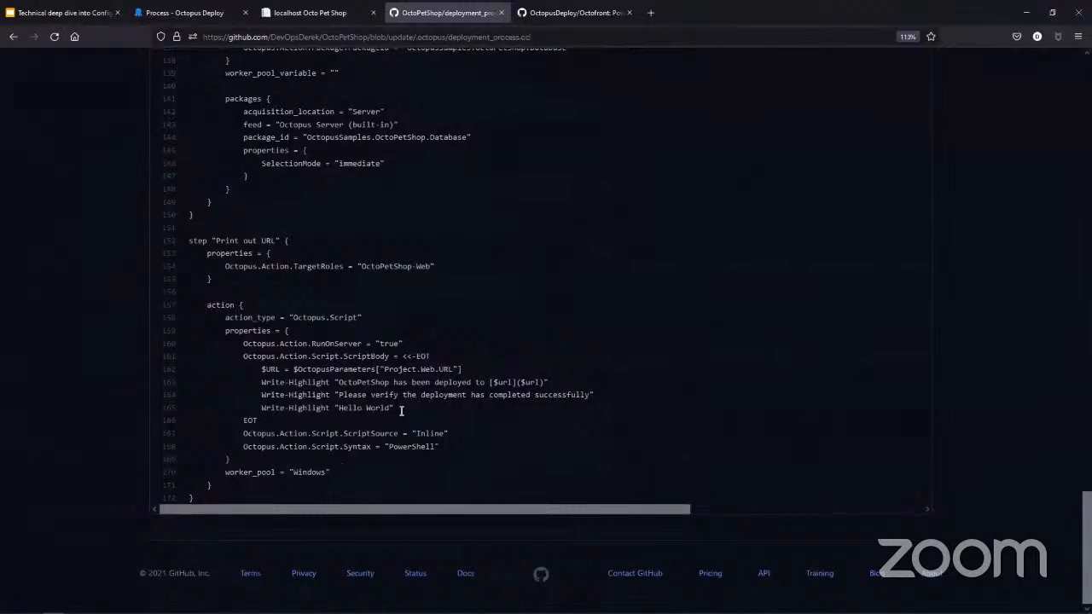
# - Highlight the Write-Highlight "Hello World" line on GitHub and check the same line of deployment_process.ocl in Visual Studio Code
pyautogui.moveTo(400, 408); pyautogui.dragTo(263, 405)
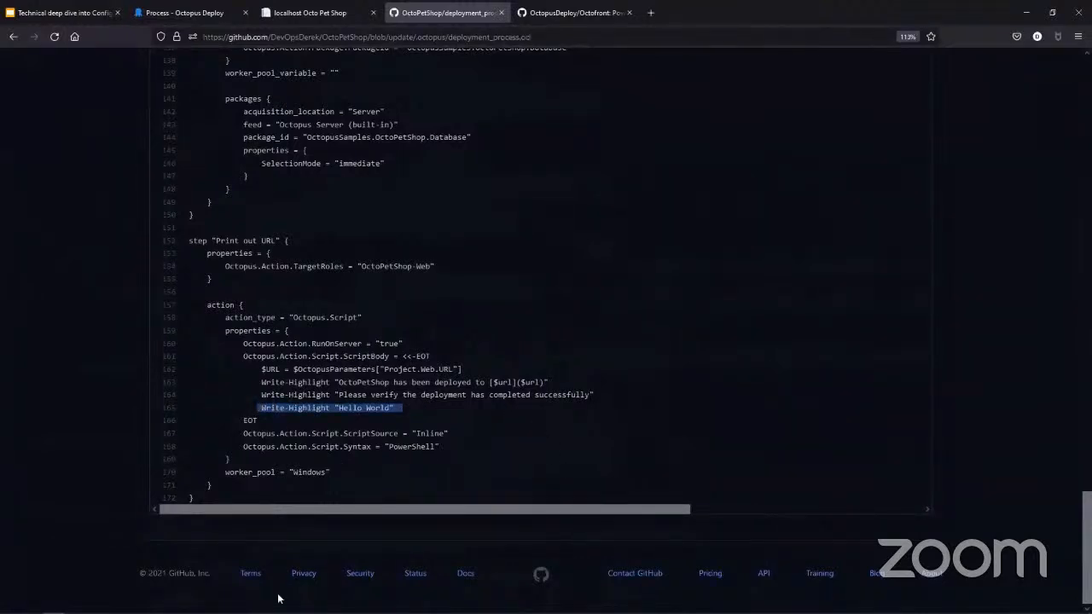
pyautogui.moveTo(275, 612)
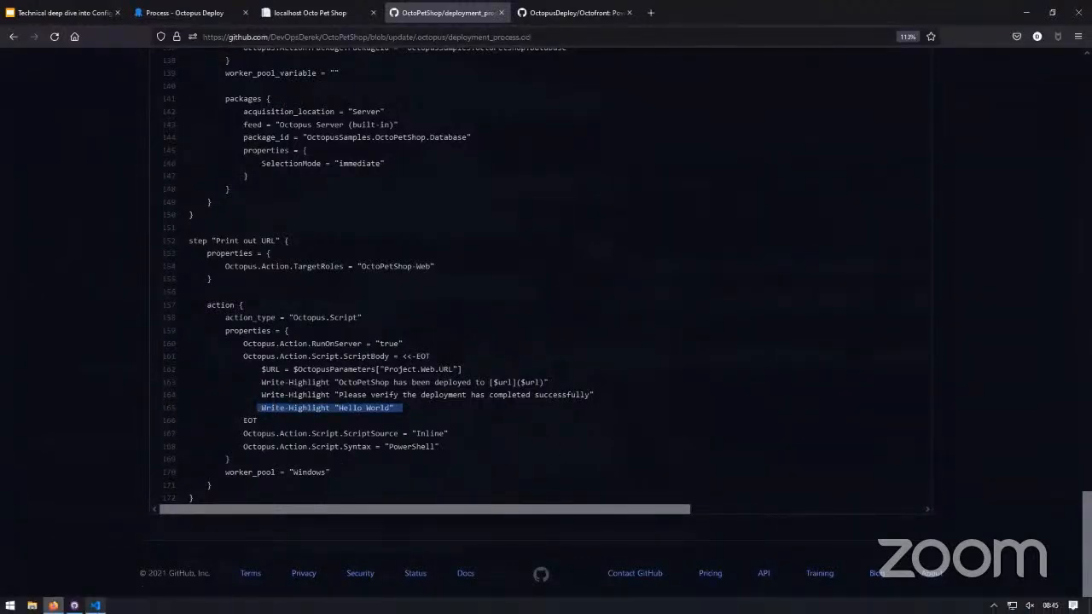
pyautogui.click(95, 605)
pyautogui.click(410, 178)
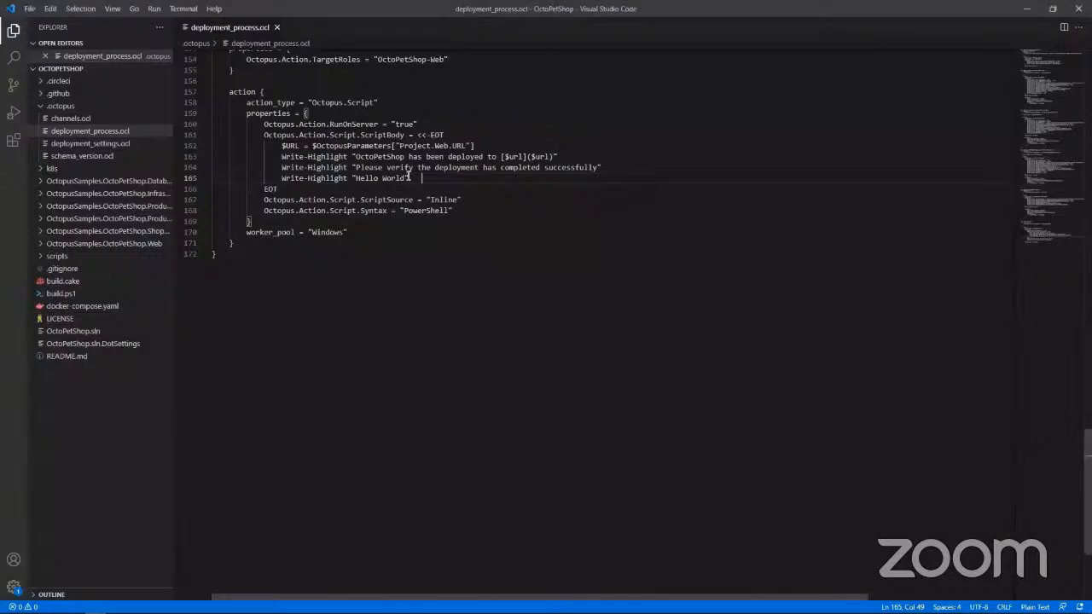
# - Switch to GitHub Desktop and start a pull request from the update branch
pyautogui.click(74, 605)
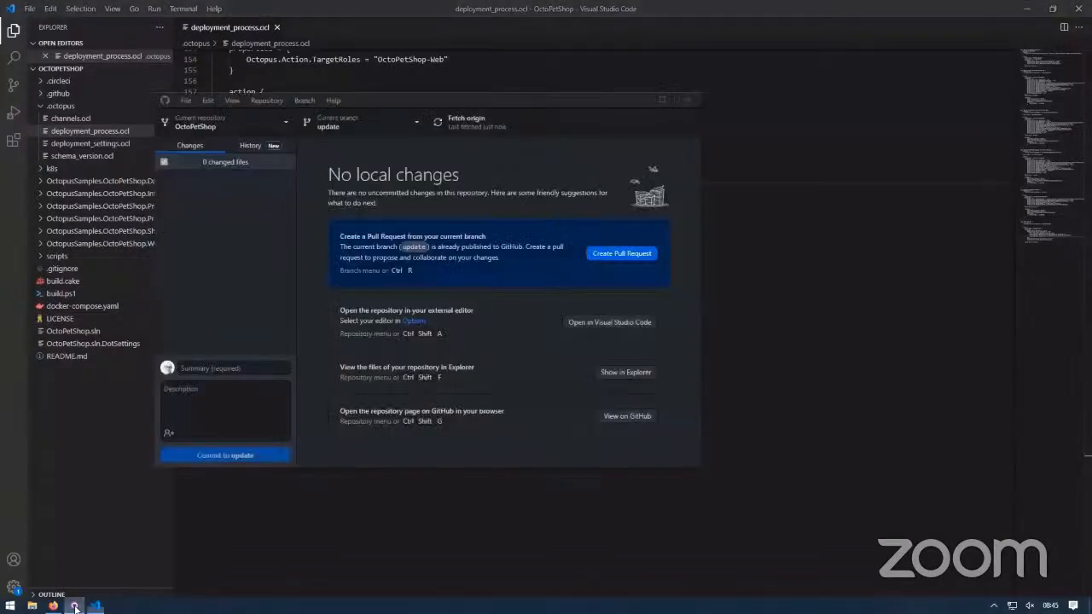
pyautogui.click(625, 256)
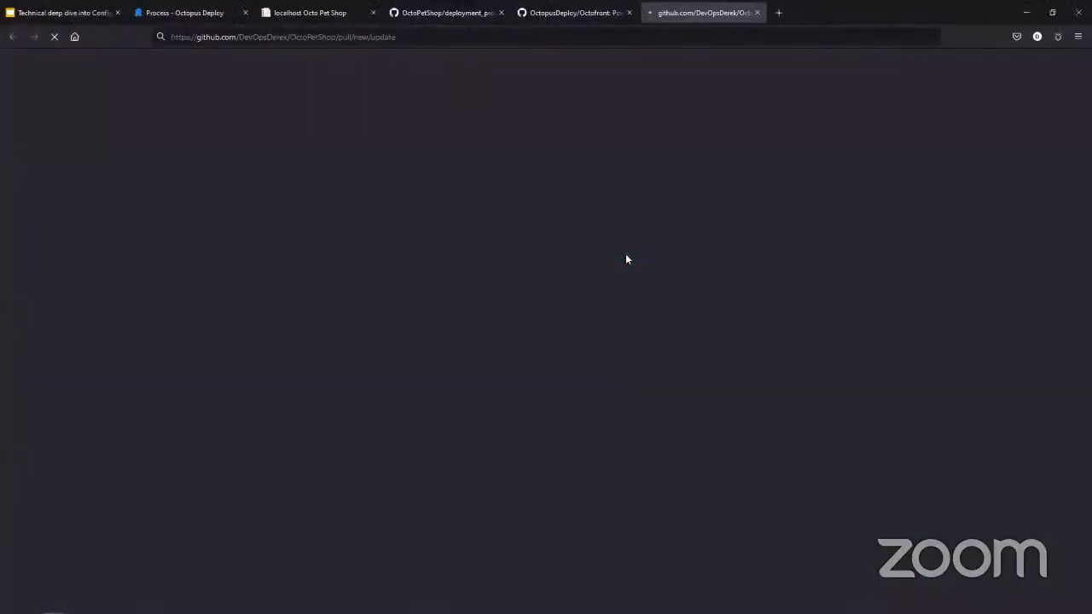
# - Return to Octopus Deploy in the browser, open the Print out URL step on the main branch and examine its inline script
pyautogui.click(175, 13)
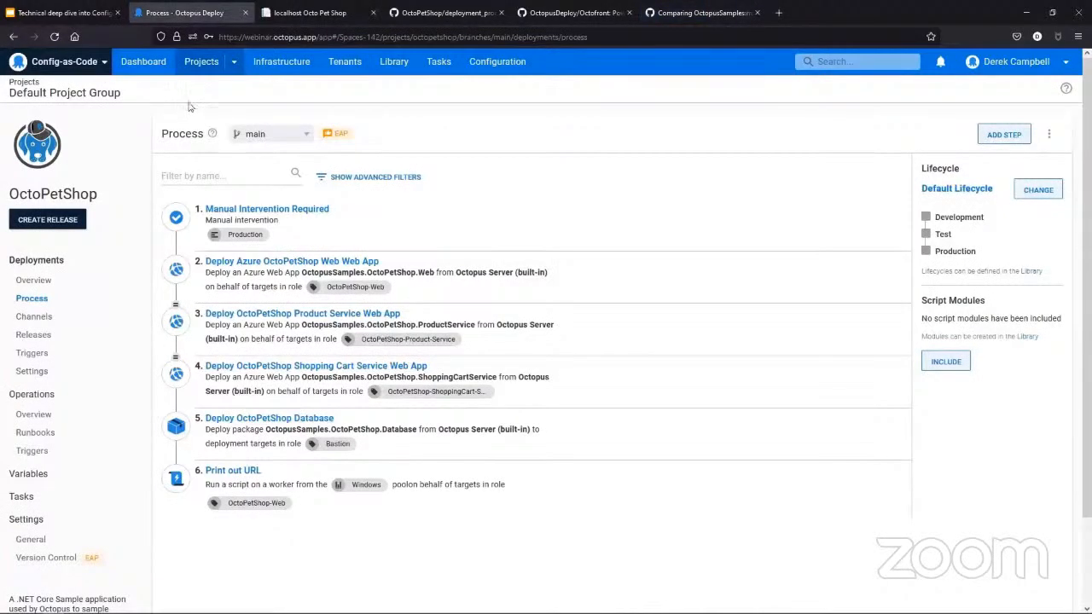
pyautogui.click(284, 37)
pyautogui.press('Escape')
pyautogui.click(249, 475)
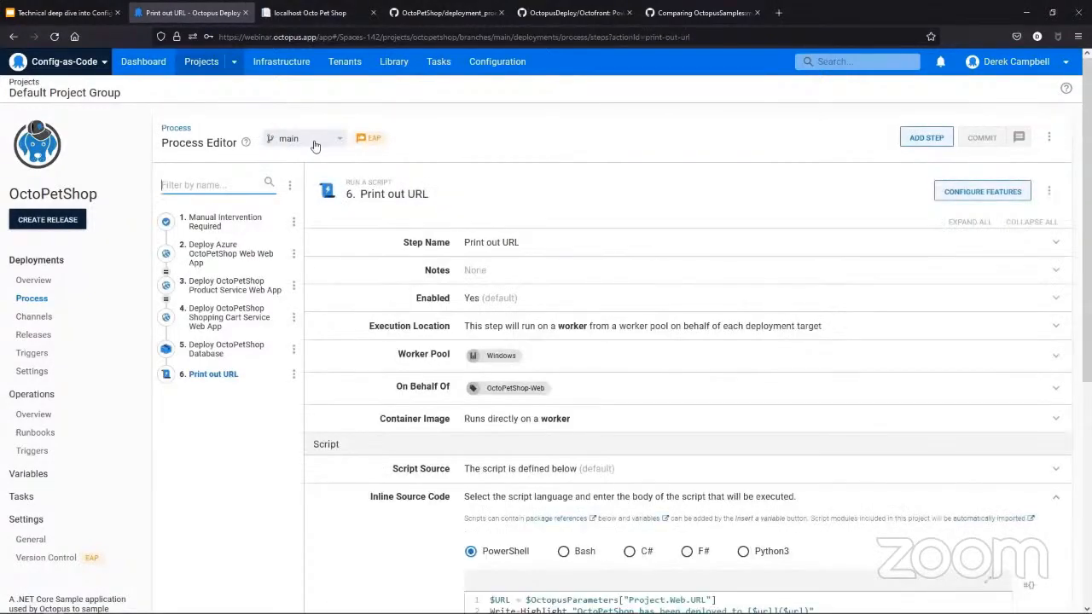
pyautogui.scroll(-1, 541, 493)
pyautogui.scroll(-2, 541, 493)
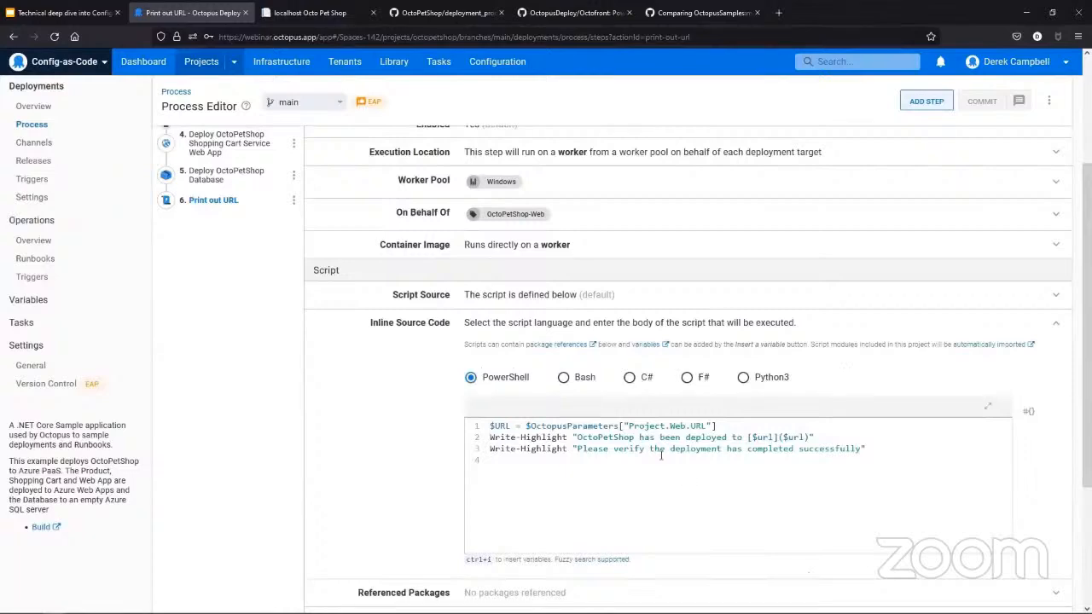
pyautogui.scroll(3, 346, 514)
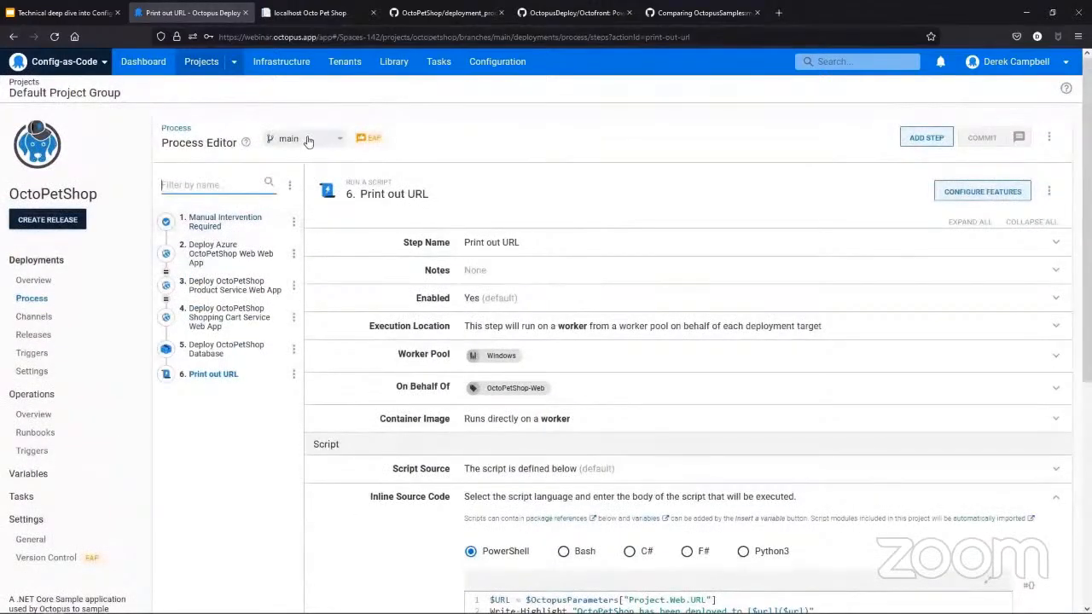
# - Switch the process editor to the update branch and examine the Print out URL step's inline script
pyautogui.click(307, 141)
pyautogui.click(296, 267)
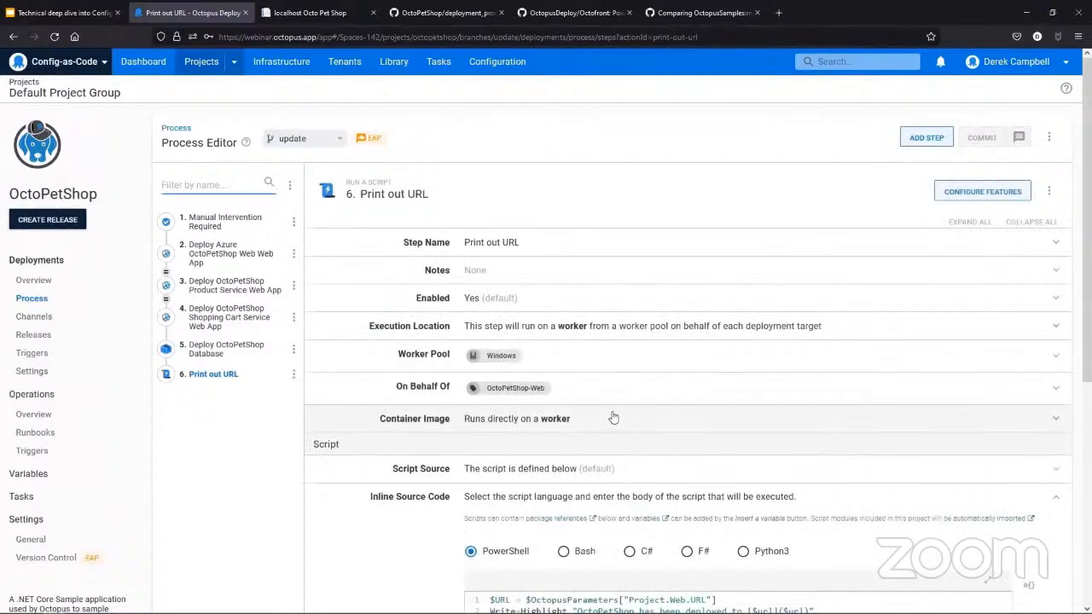
pyautogui.scroll(-2, 613, 416)
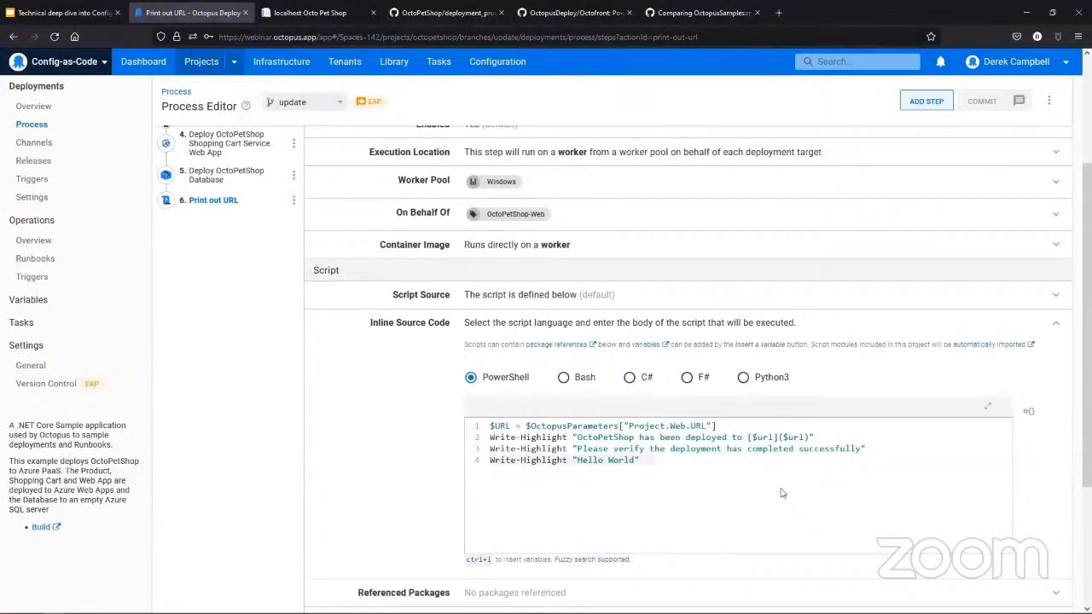
pyautogui.scroll(2, 182, 390)
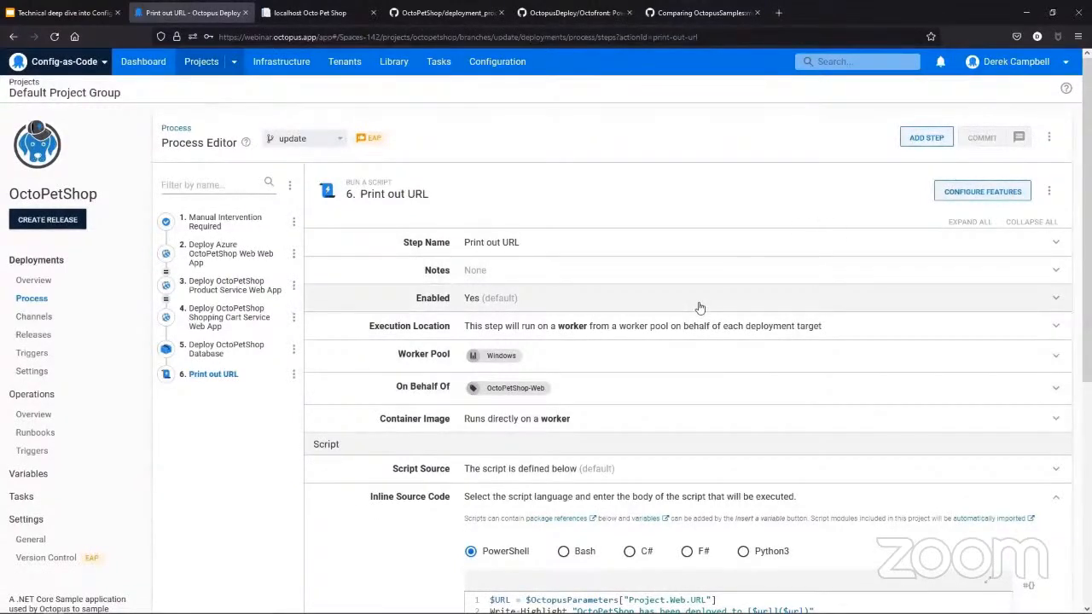
pyautogui.scroll(-1, 699, 307)
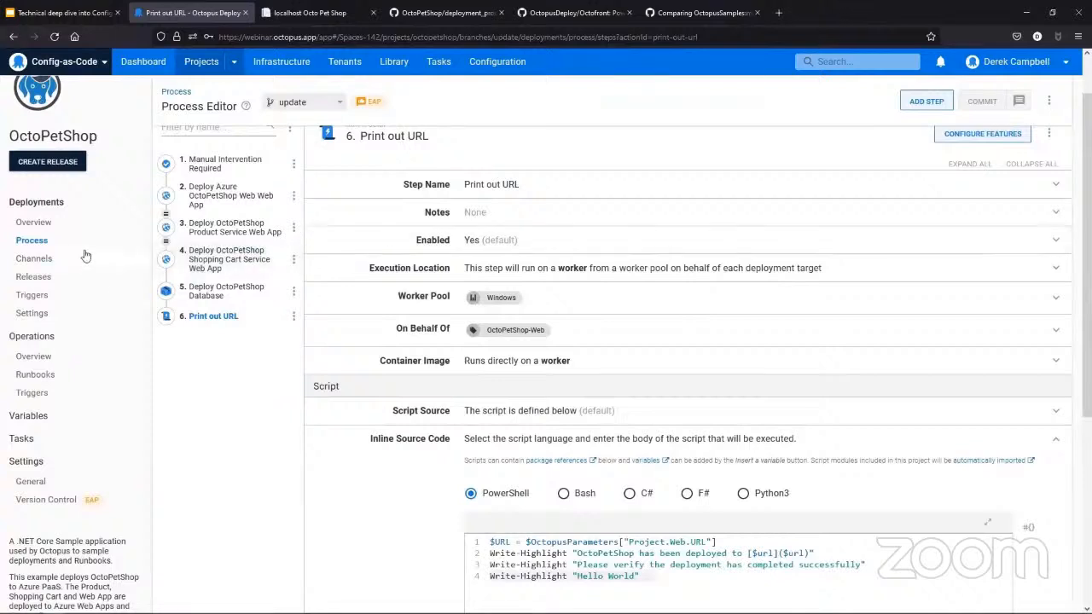
# - Create an OctoPetShop release from the update Git branch with the version 2021.9.30-update and save it
pyautogui.click(33, 222)
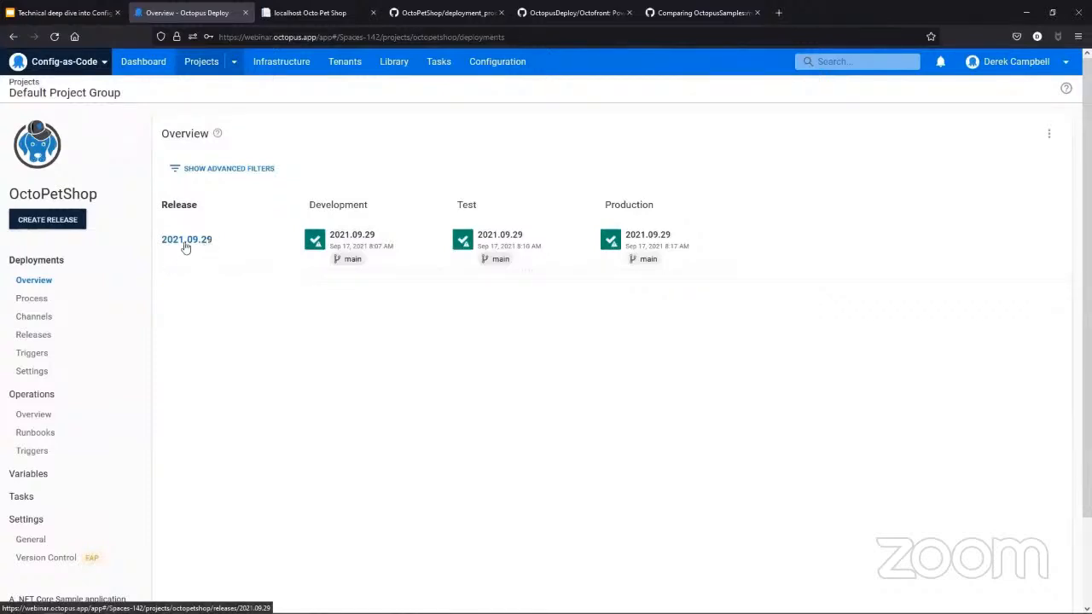
pyautogui.click(64, 223)
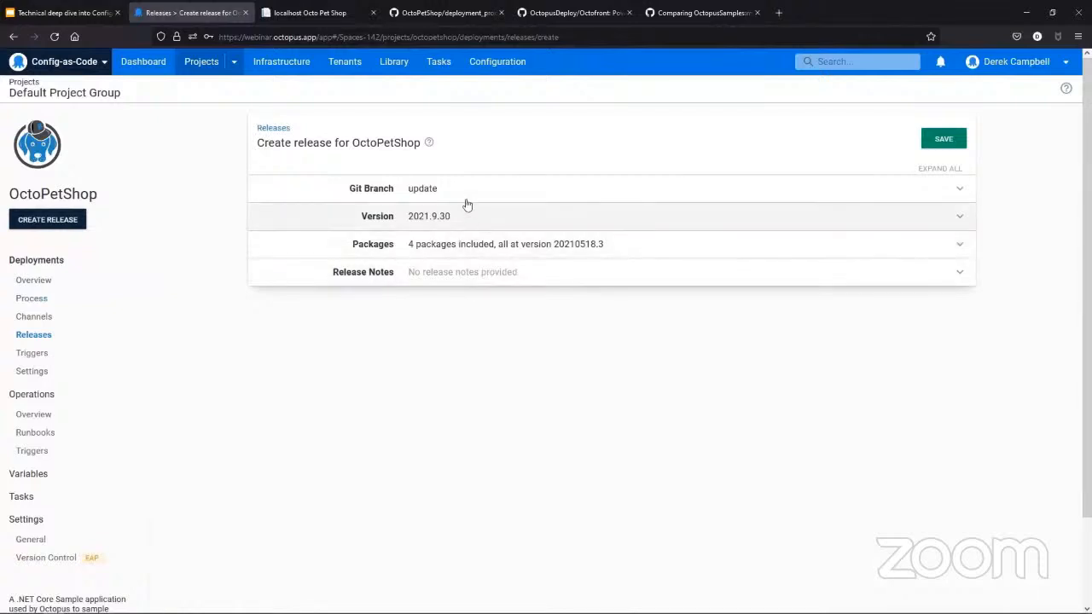
pyautogui.click(464, 189)
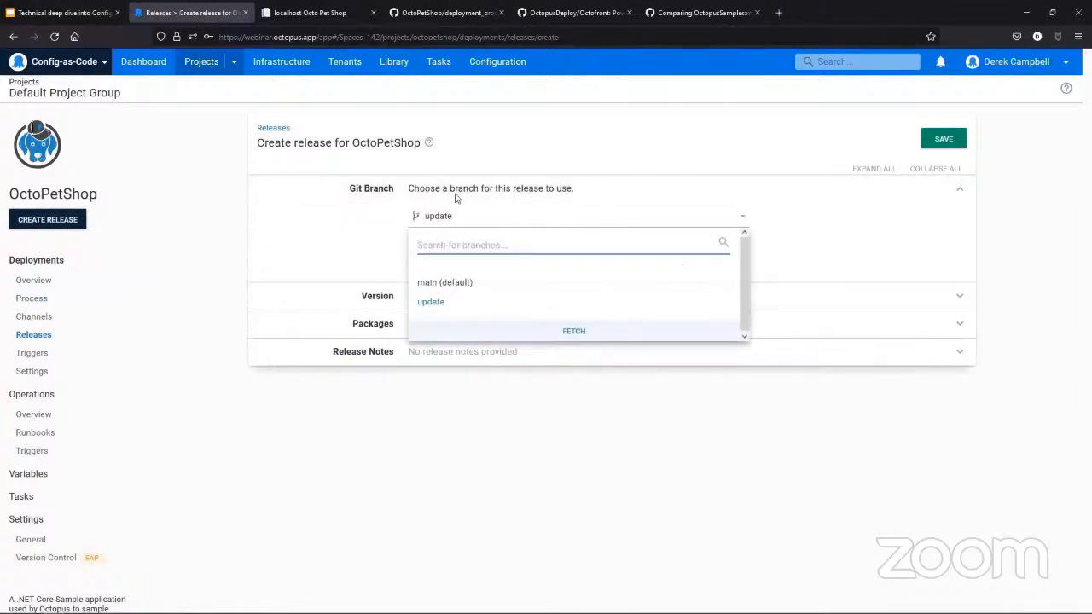
pyautogui.click(444, 312)
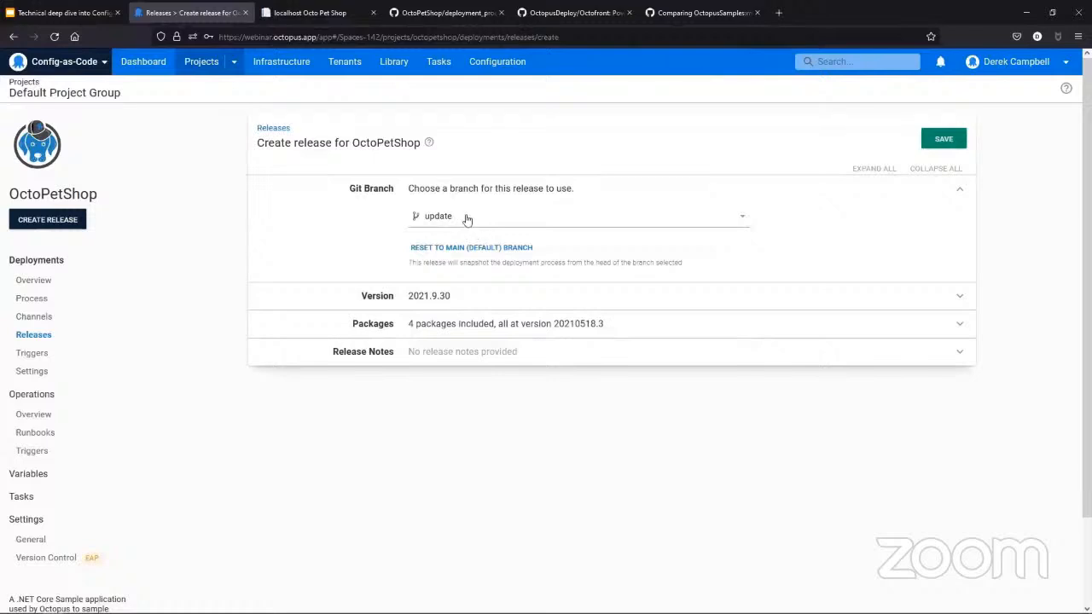
pyautogui.click(460, 296)
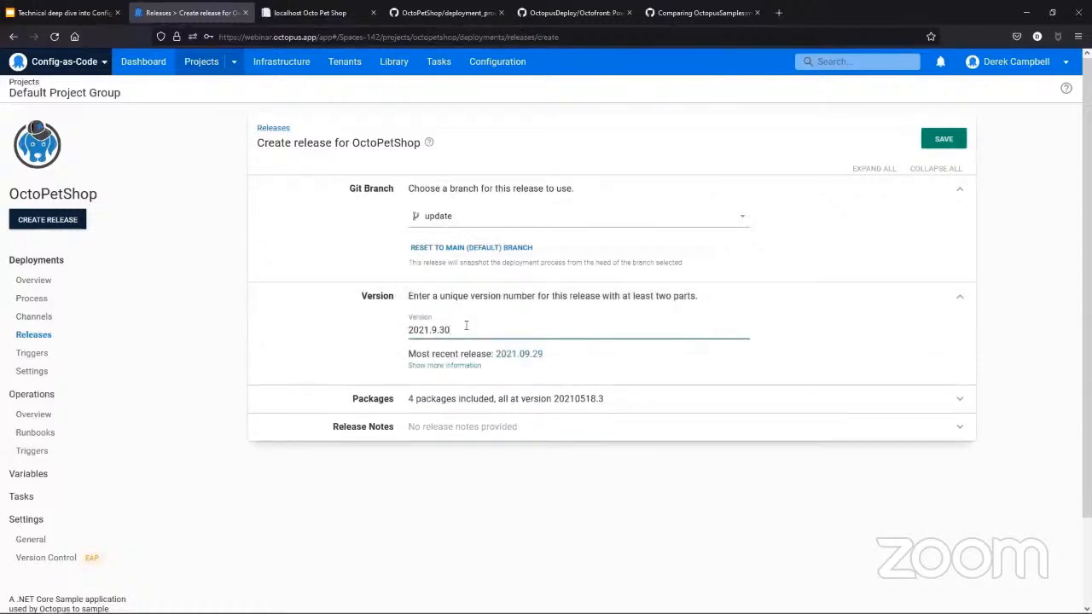
pyautogui.write('-update')
pyautogui.click(956, 142)
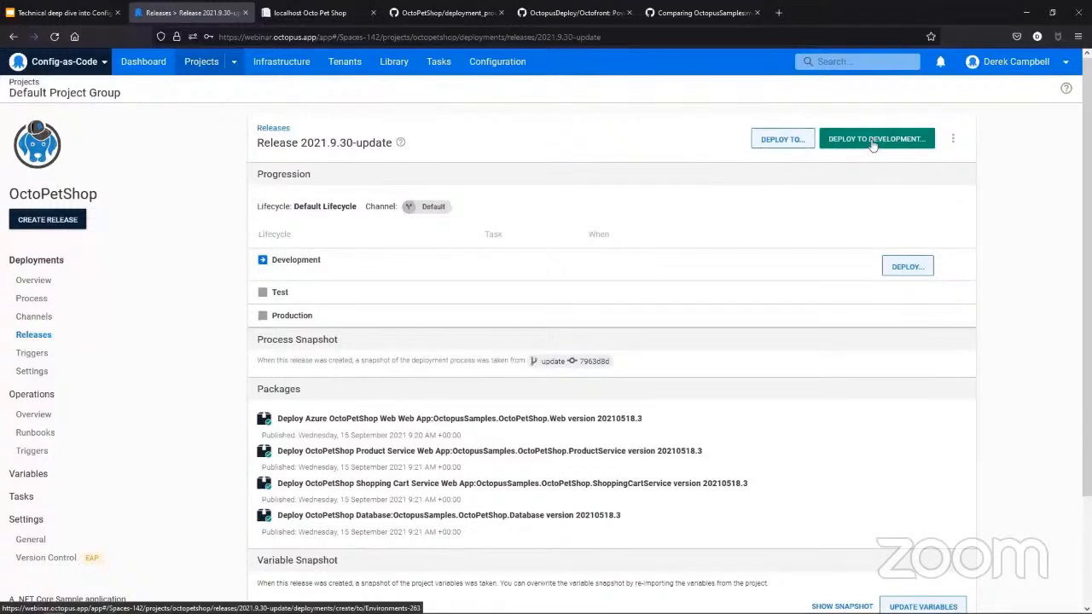
# - Review the release's process snapshot and deploy release 2021.9.30-update to the Development environment
pyautogui.click(872, 142)
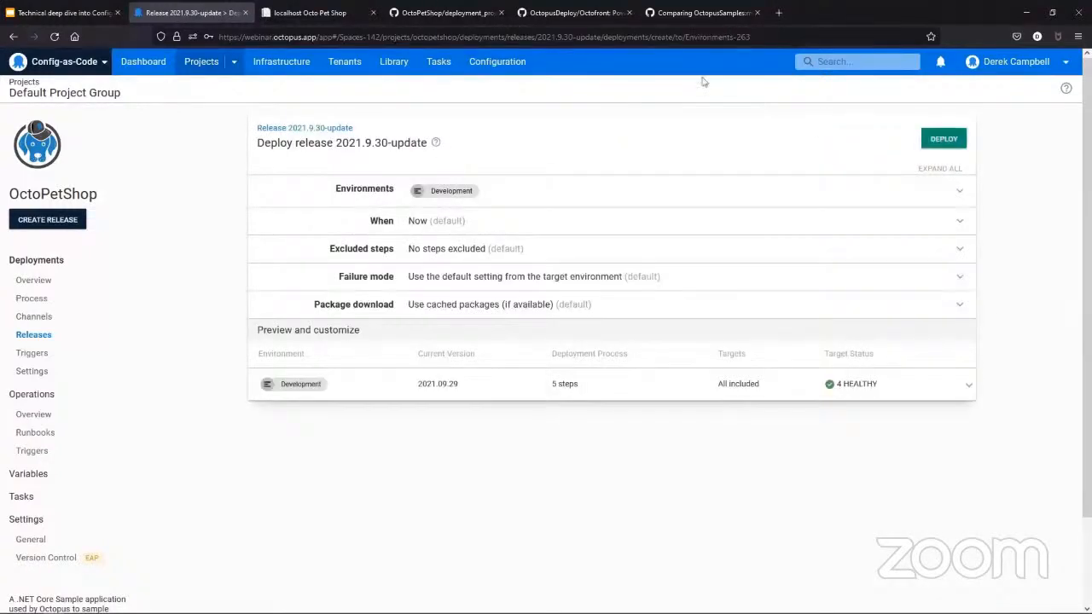
pyautogui.click(15, 36)
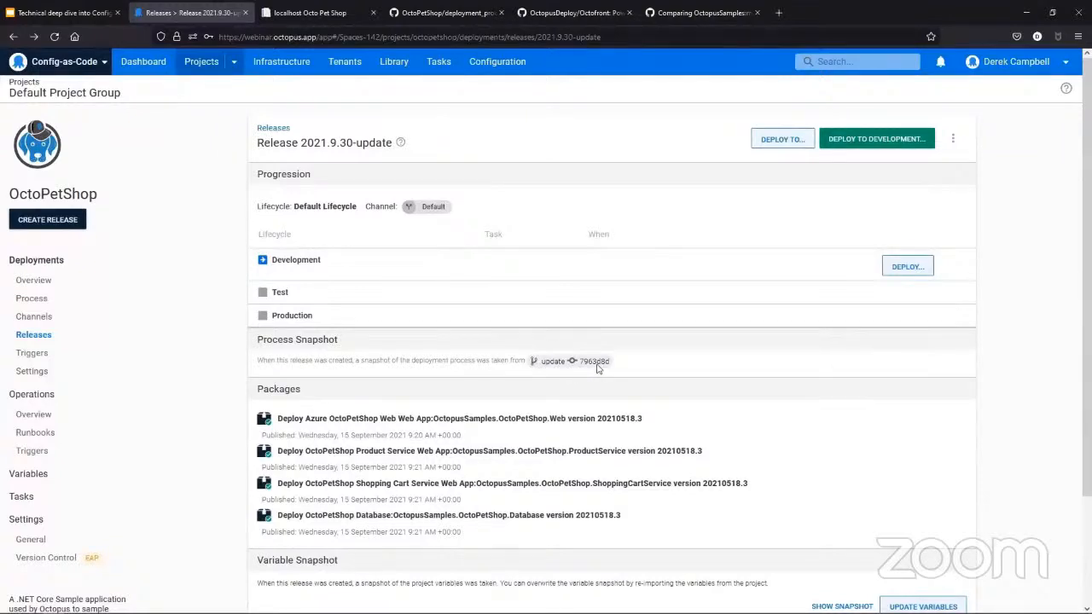
pyautogui.click(889, 141)
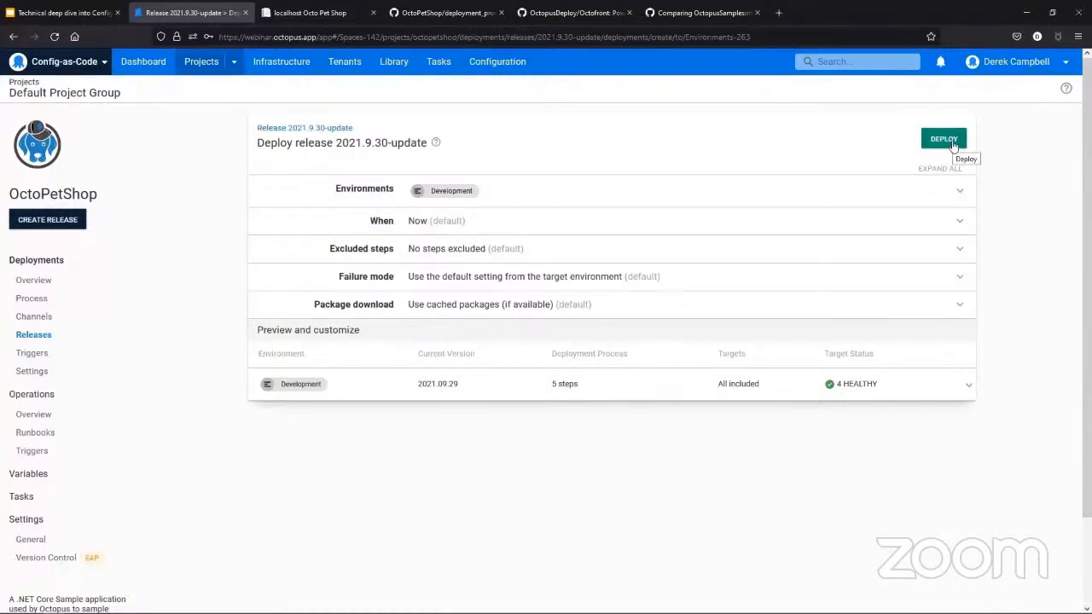
pyautogui.click(953, 143)
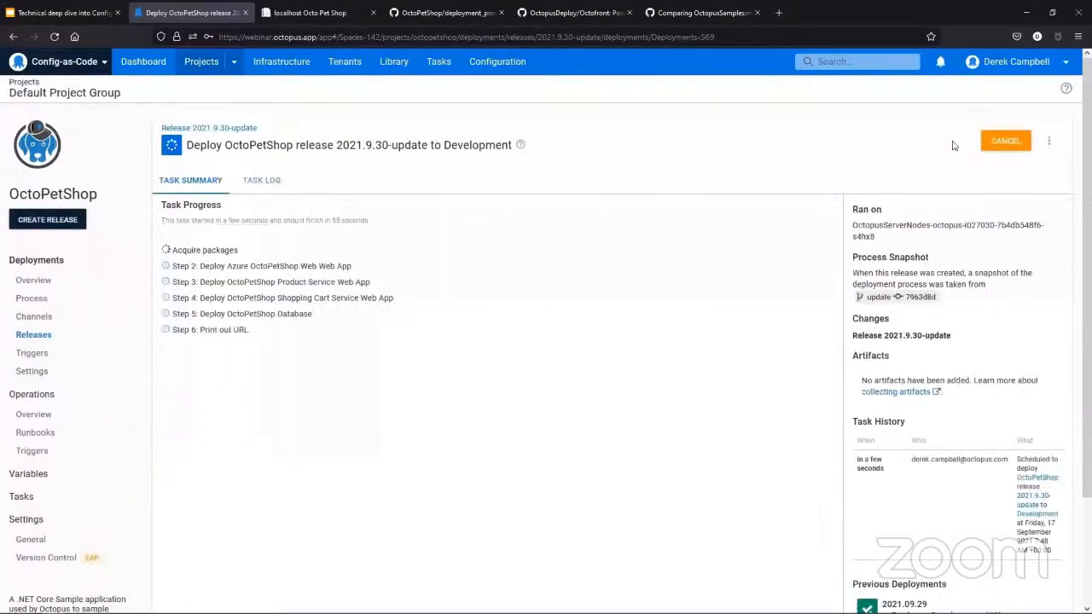
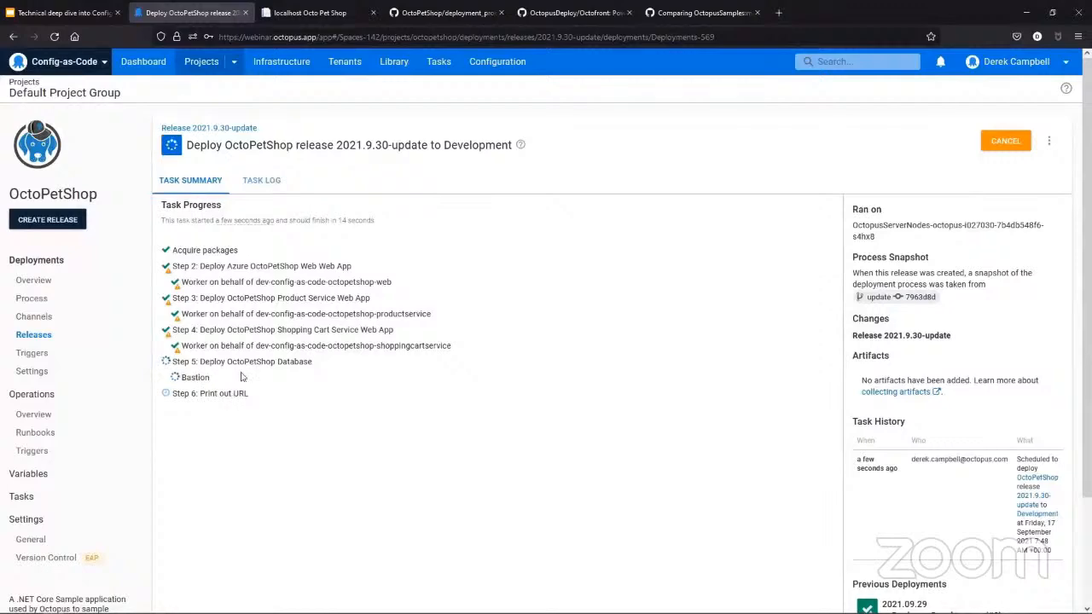
# - Open the Development deployment's task log and examine the Print out URL step's worker output
pyautogui.click(274, 183)
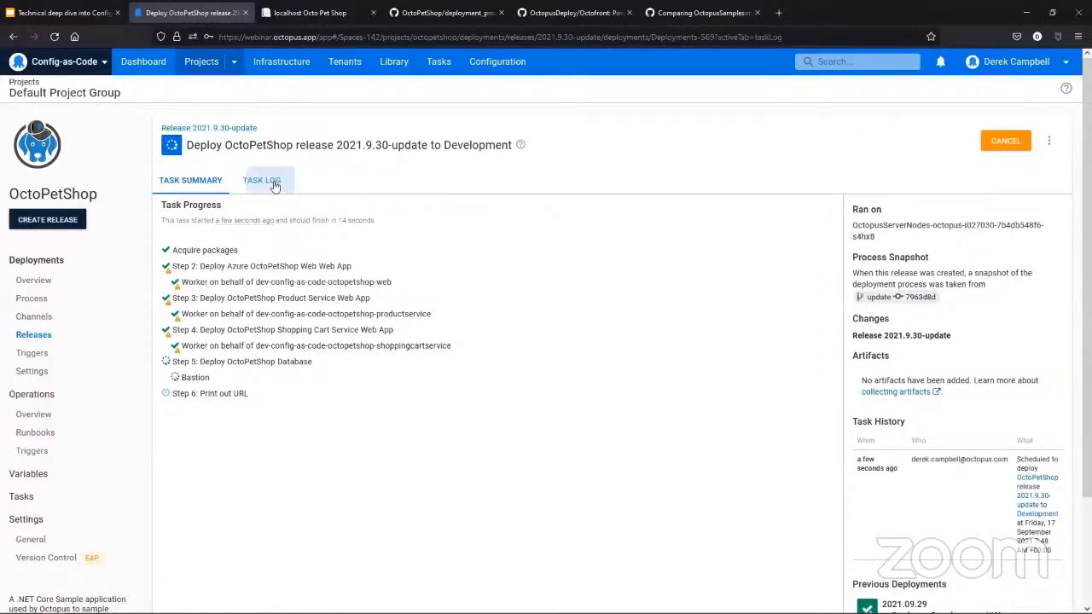
pyautogui.scroll(-10, 351, 521)
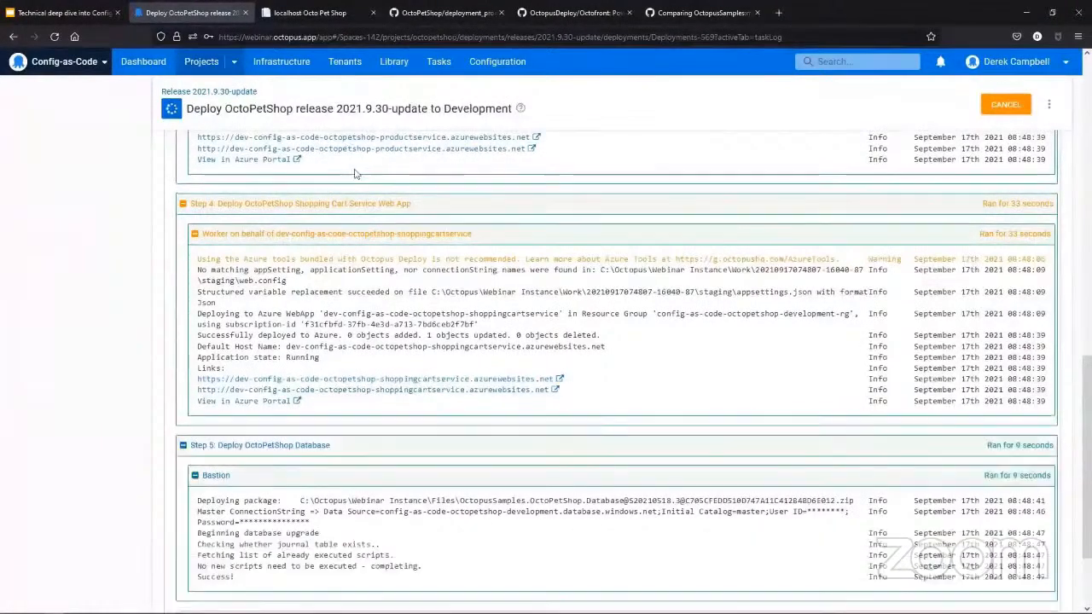
pyautogui.scroll(-3, 364, 504)
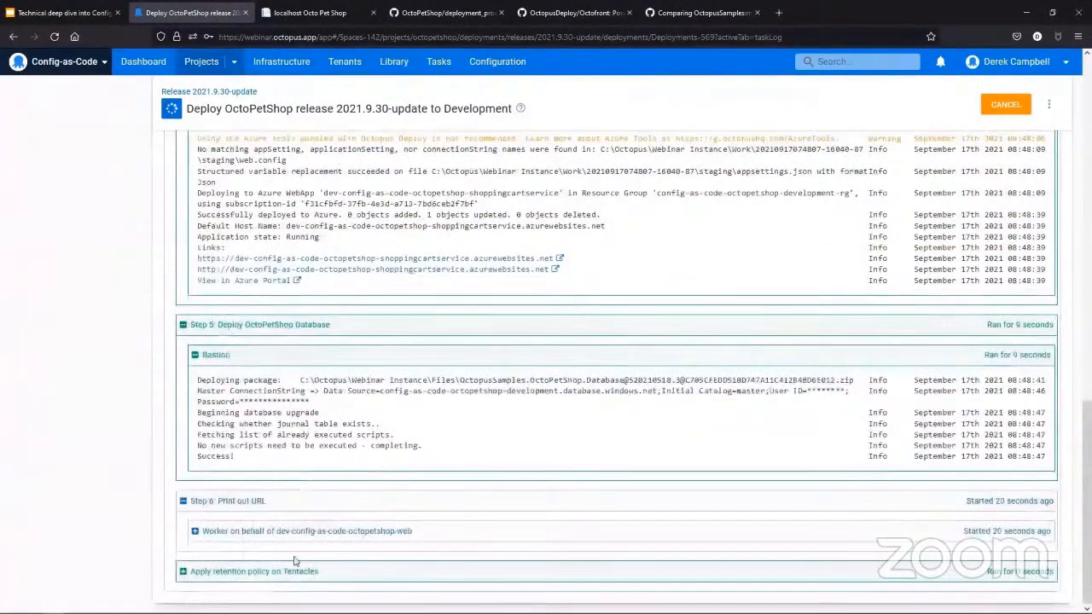
pyautogui.click(195, 531)
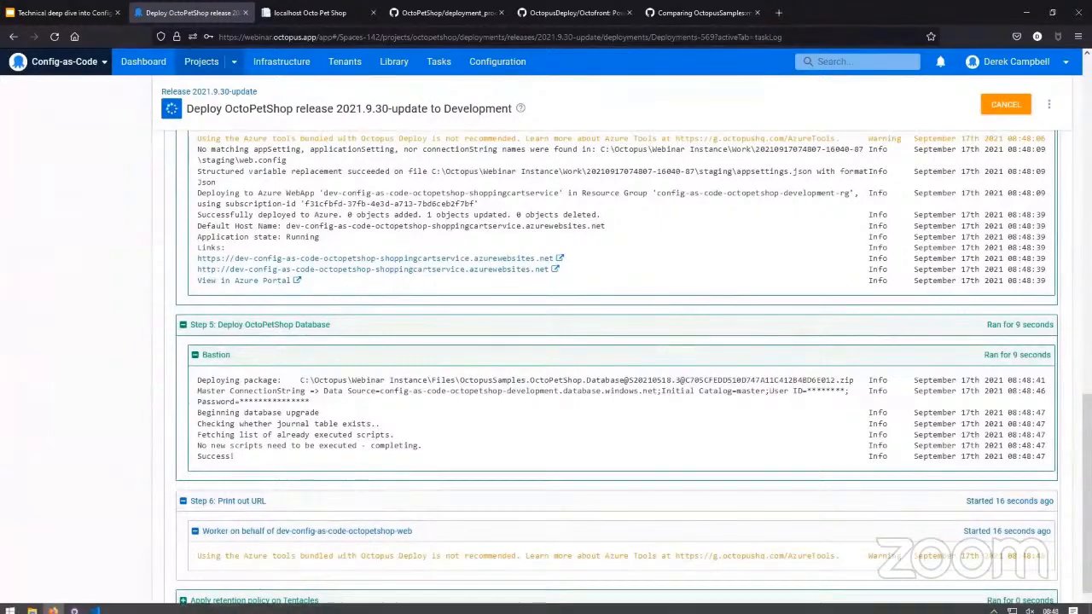
pyautogui.scroll(-1, 416, 529)
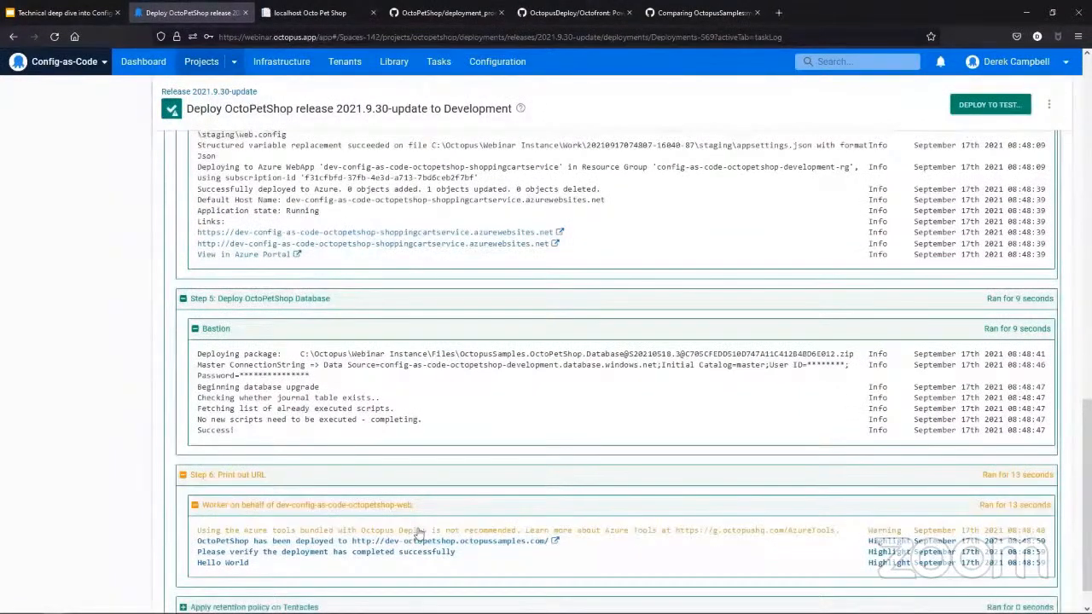
# - Check the deployed OctoPetShop site through the URL in the log, and return to Octopus Deploy to open the project's deployment process
pyautogui.click(422, 540)
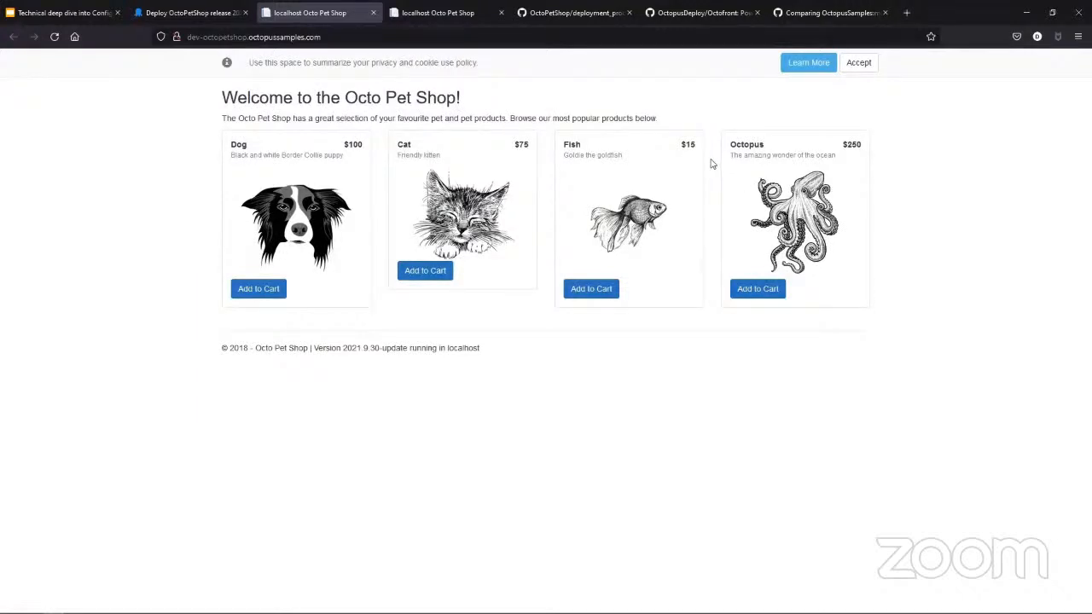
pyautogui.click(181, 13)
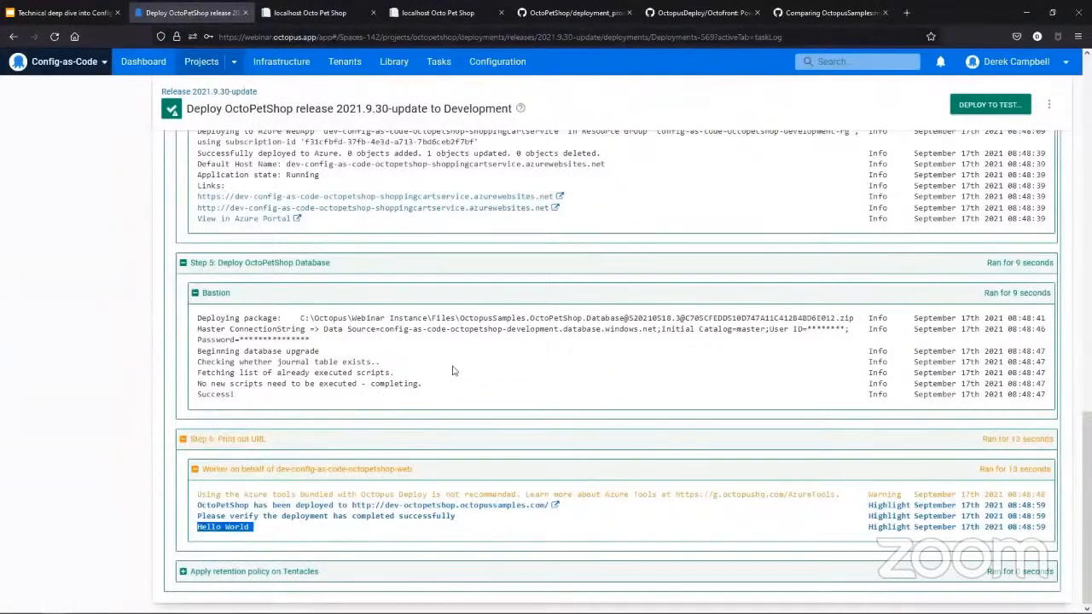
pyautogui.scroll(15, 451, 370)
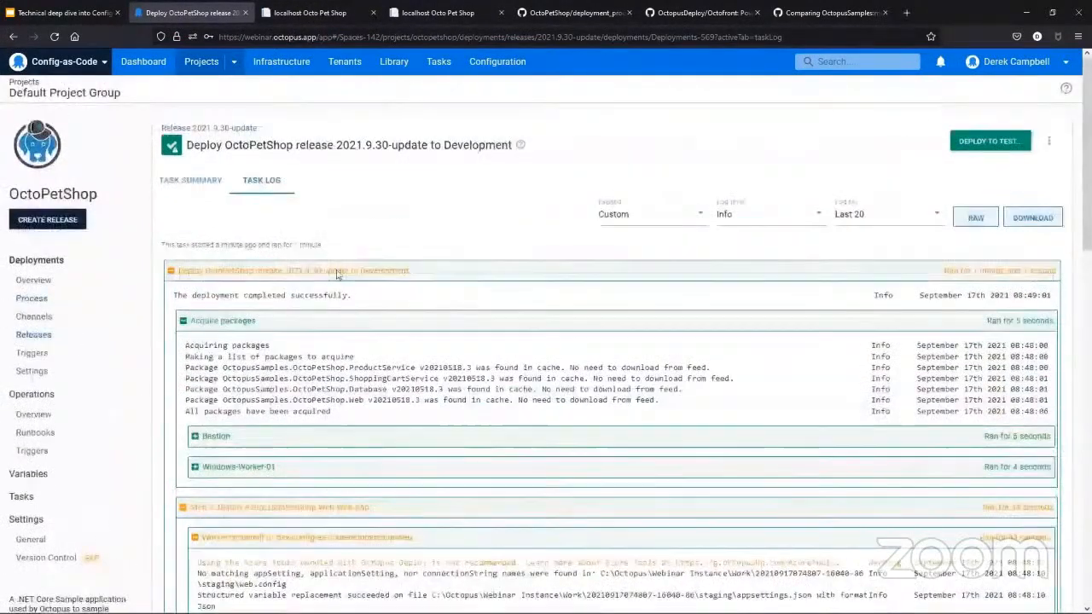
pyautogui.click(31, 297)
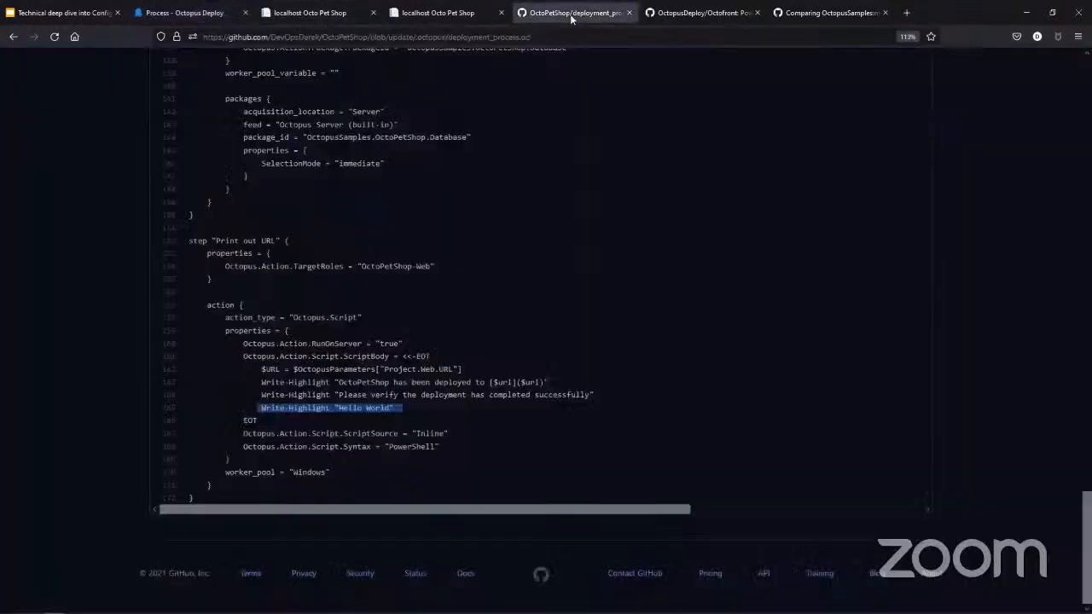
# - Switch to the OctoPetShop pull request comparison on GitHub and change its base repository to the presenter's own fork
pyautogui.click(570, 13)
pyautogui.click(727, 10)
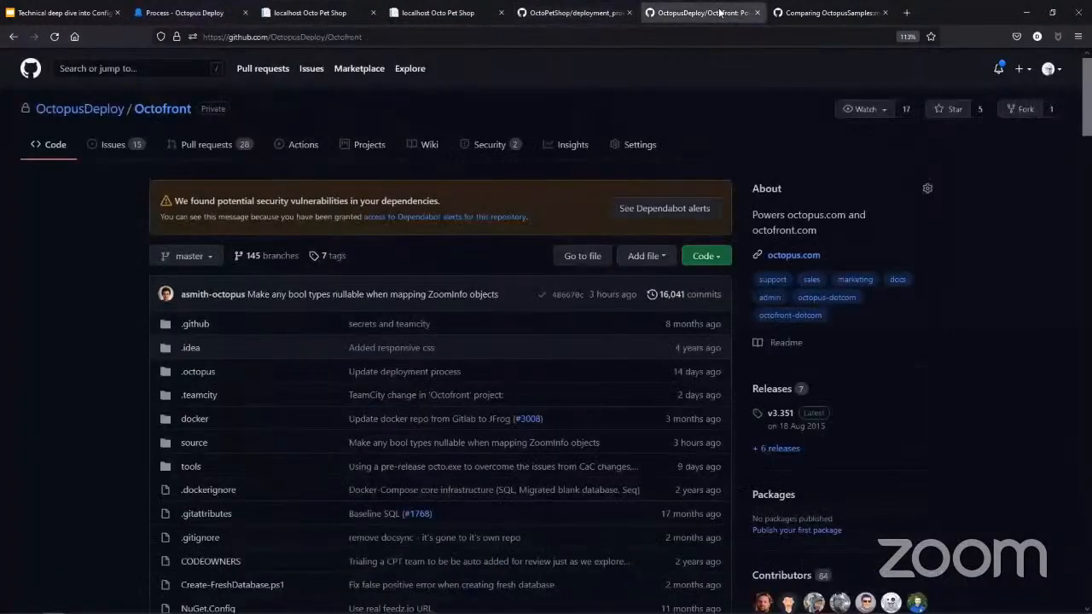
pyautogui.click(833, 14)
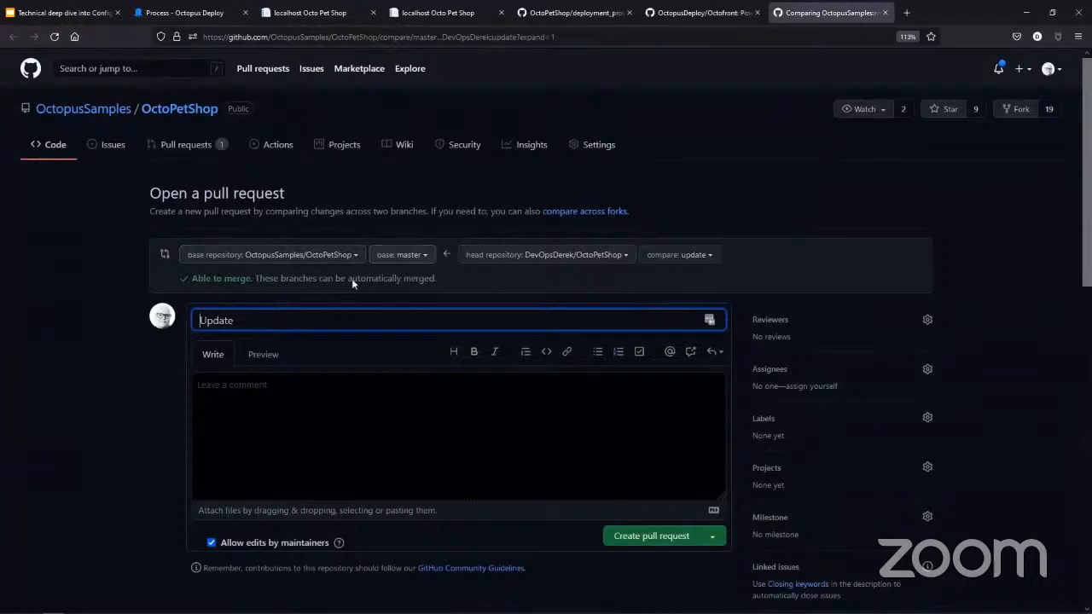
pyautogui.click(352, 255)
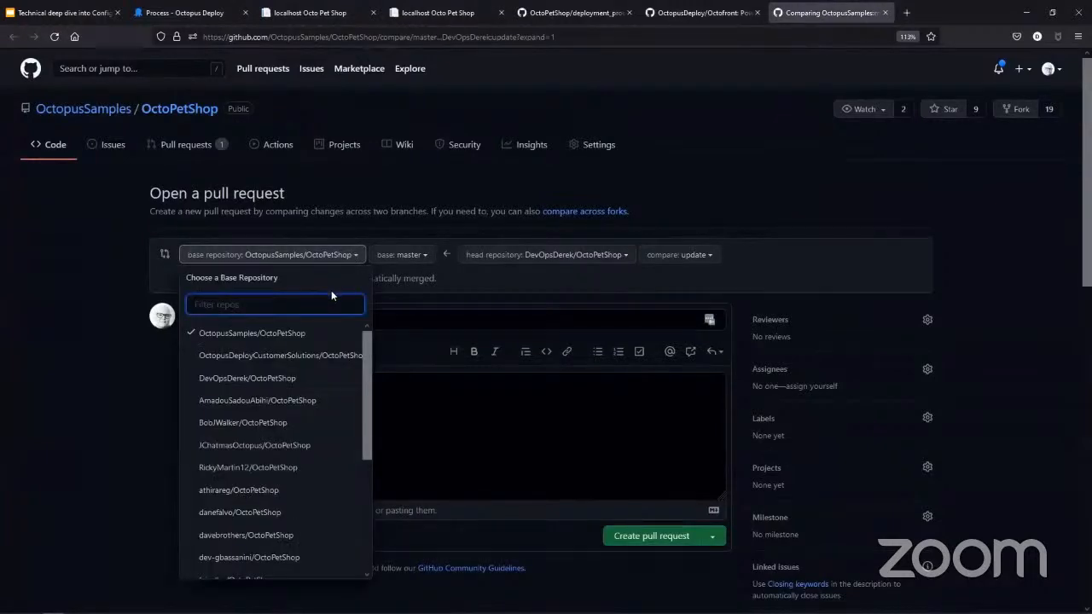
pyautogui.click(287, 377)
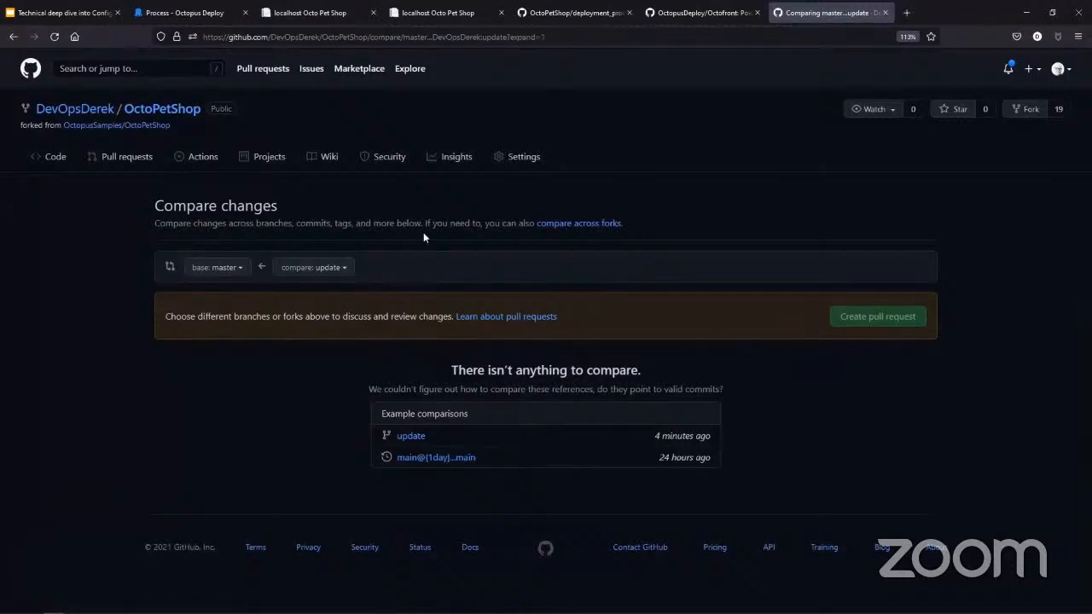
# - Look through the OctopusDeploy/Octofront repository's root files on GitHub and open deployment_process.ocl in its .octopus folder
pyautogui.click(167, 13)
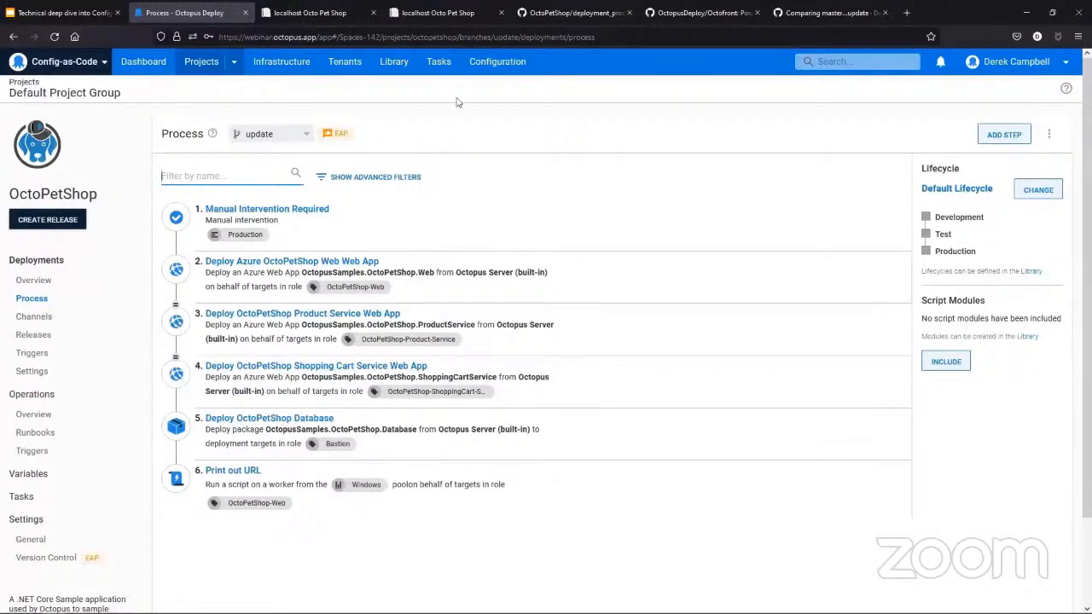
pyautogui.click(674, 12)
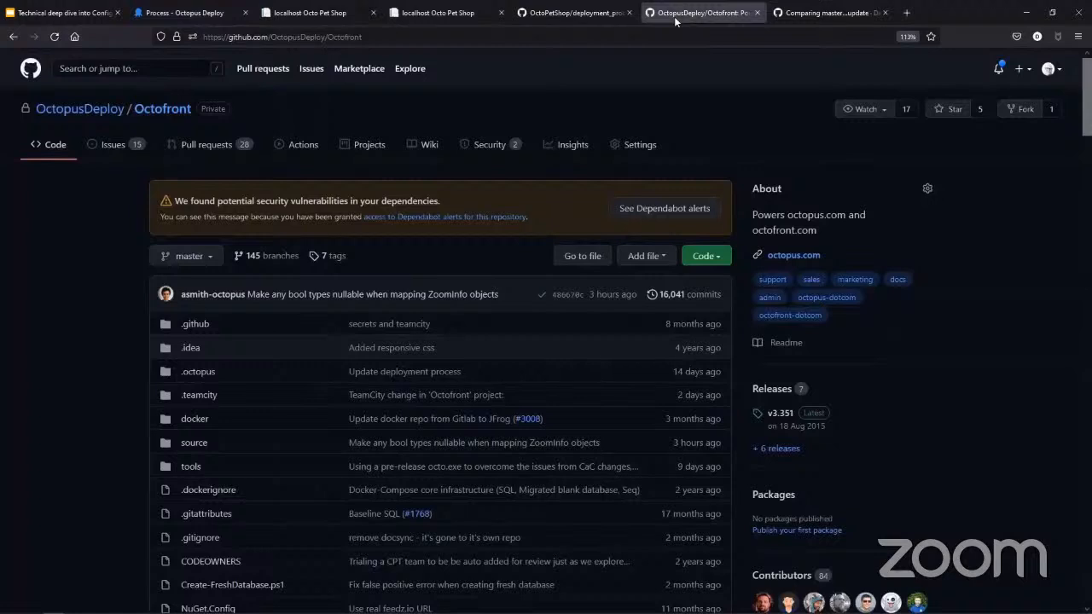
pyautogui.scroll(-2, 240, 313)
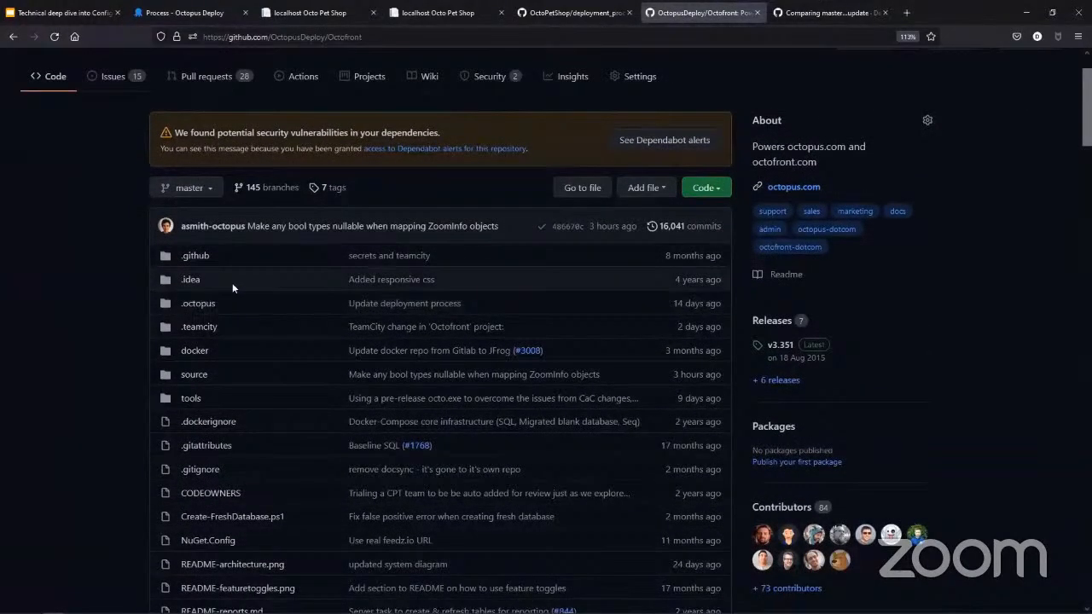
pyautogui.scroll(-2, 215, 295)
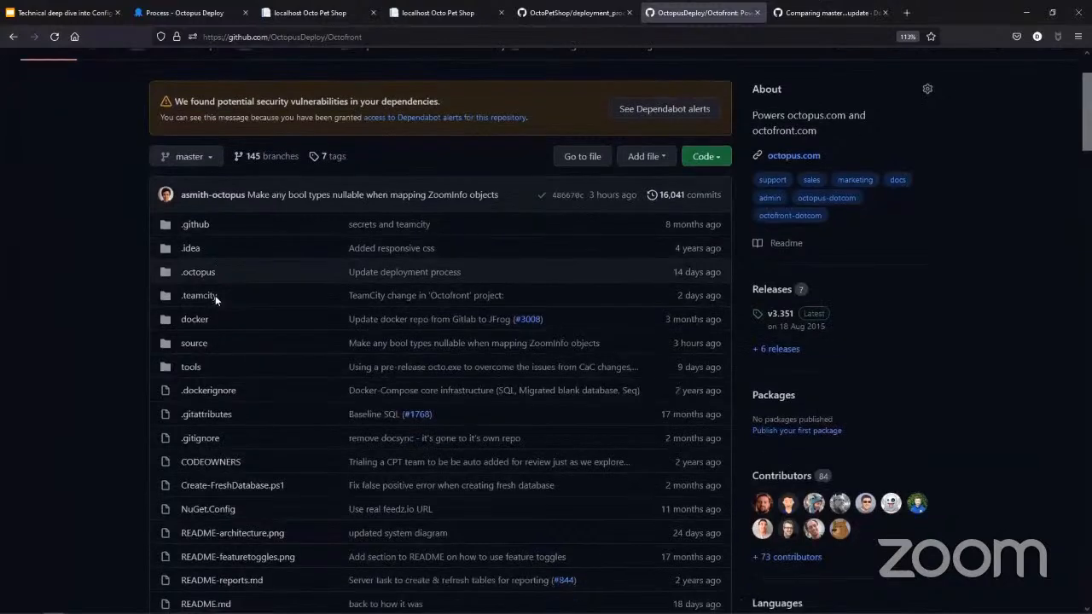
pyautogui.scroll(-6, 215, 295)
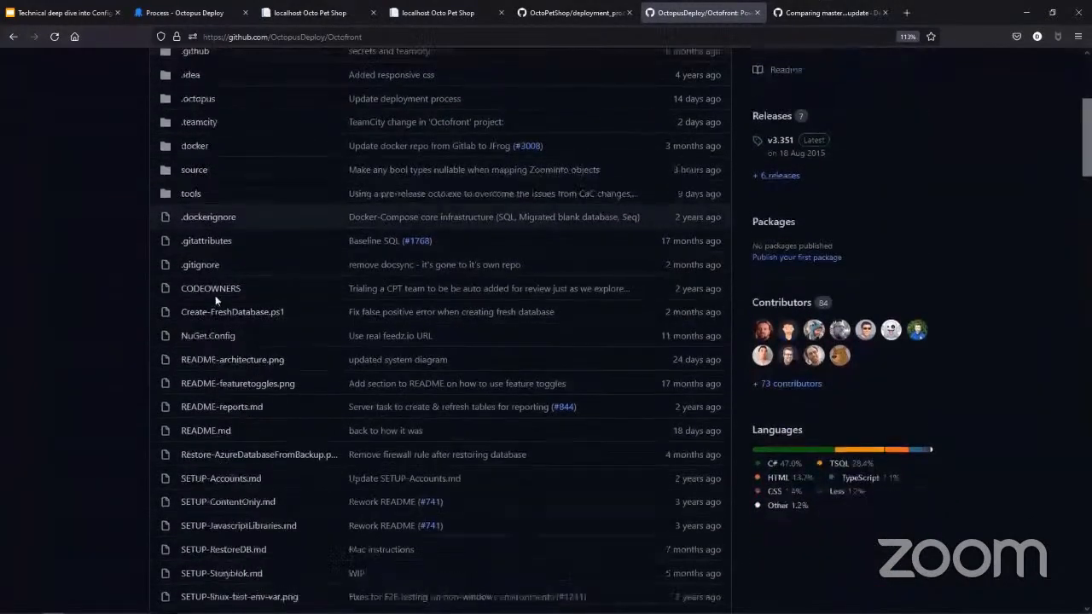
pyautogui.scroll(-2, 215, 301)
pyautogui.scroll(-4, 215, 301)
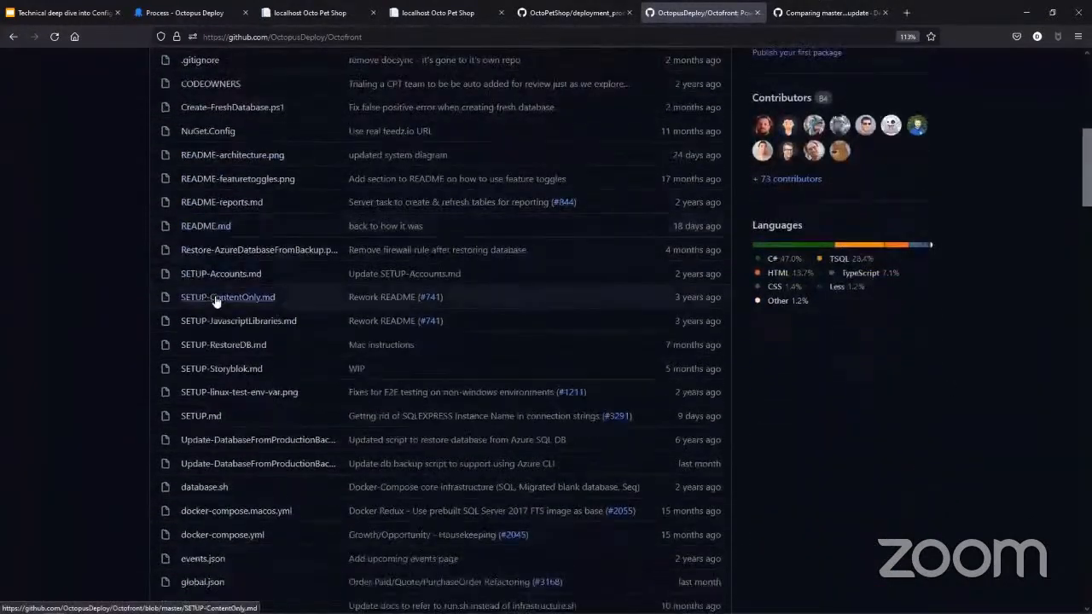
pyautogui.scroll(-2, 215, 300)
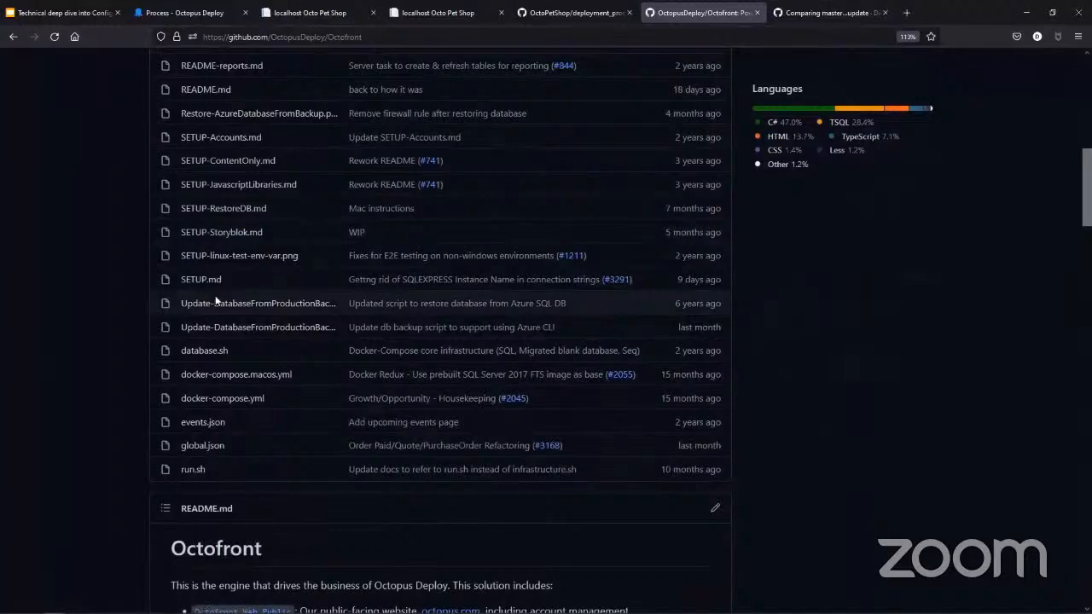
pyautogui.scroll(14, 215, 298)
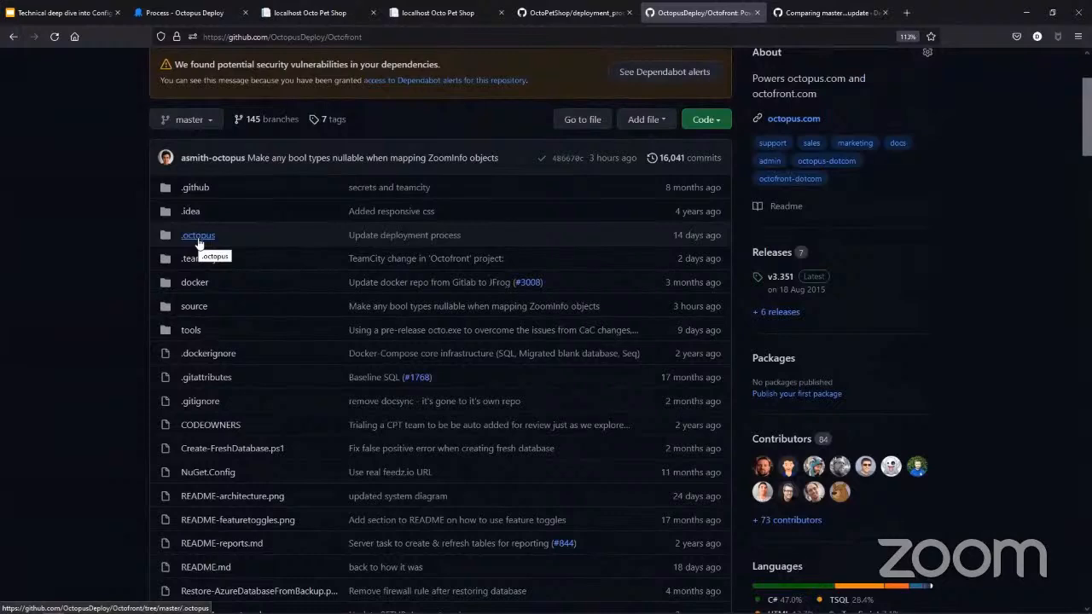
pyautogui.click(197, 239)
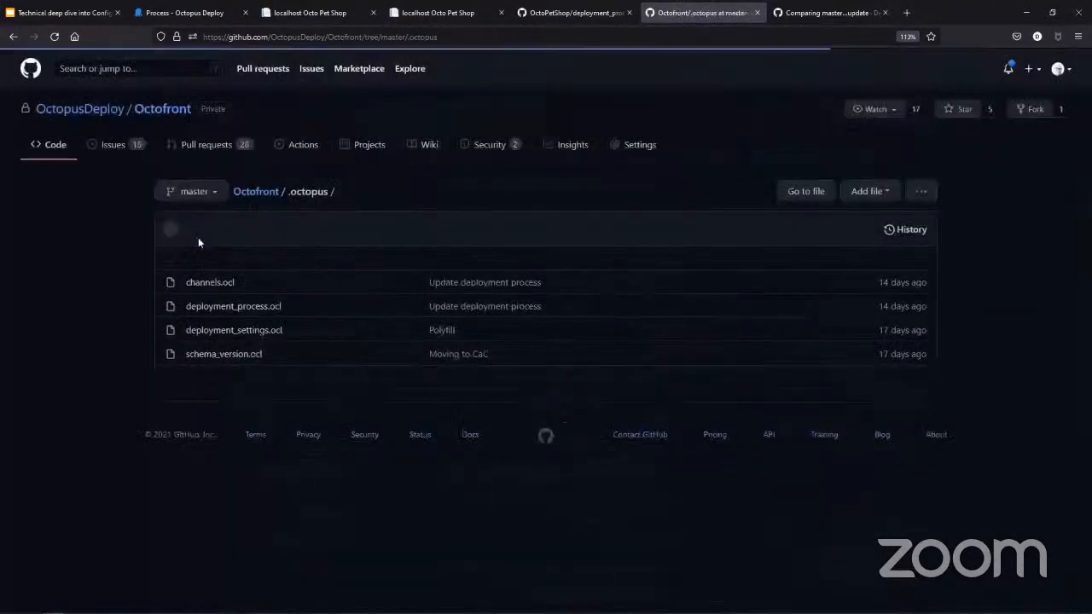
pyautogui.click(250, 307)
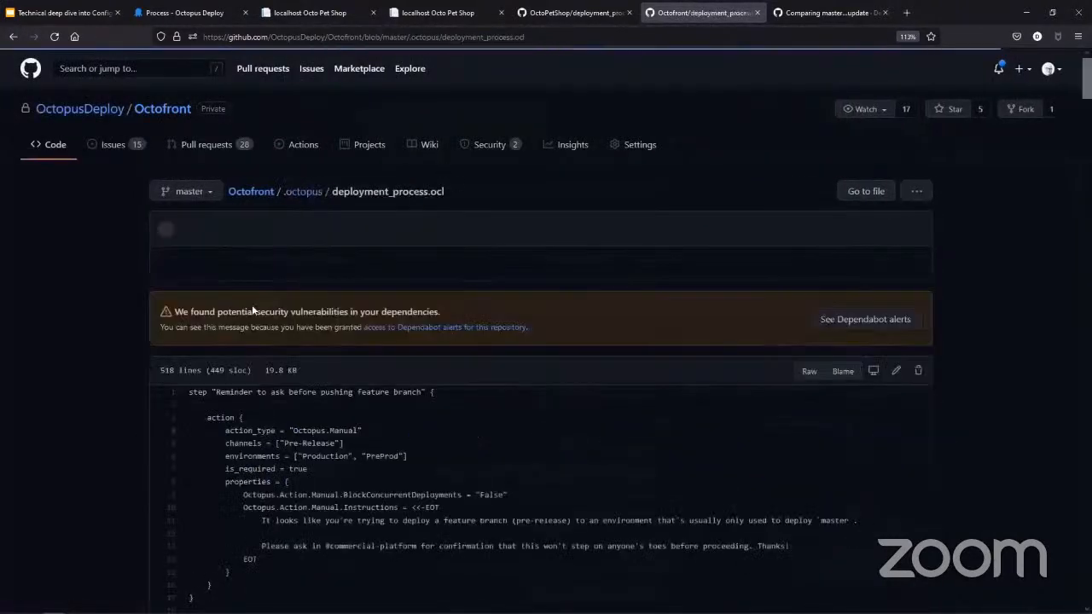
# - Examine the step definitions in Octofront's deployment_process.ocl, highlighting the Octopus.Manual action type of the feature branch reminder step
pyautogui.scroll(-1, 512, 288)
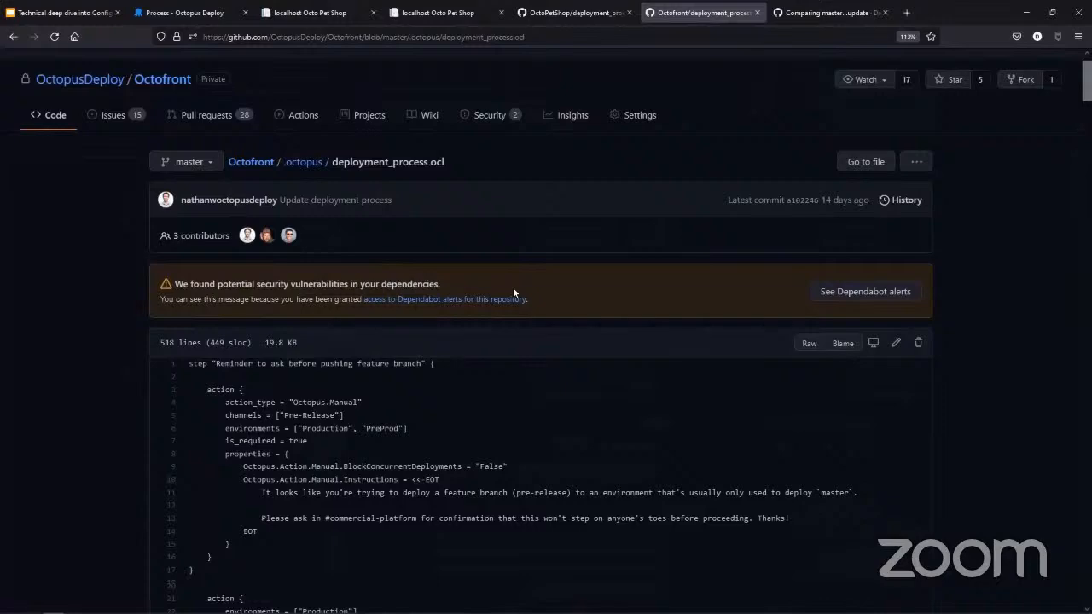
pyautogui.scroll(-3, 514, 291)
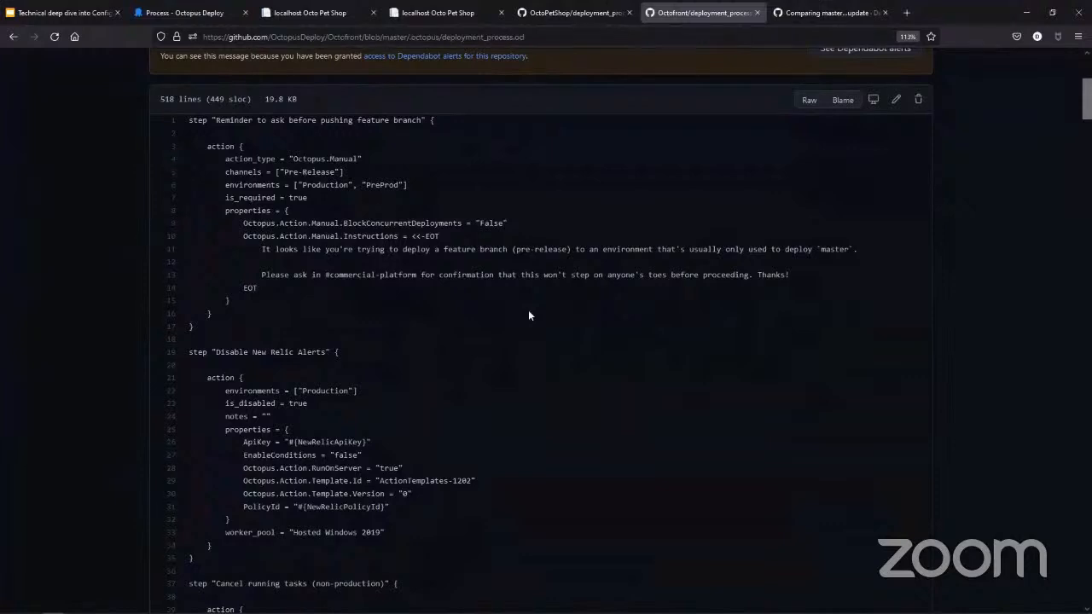
pyautogui.scroll(1, 479, 439)
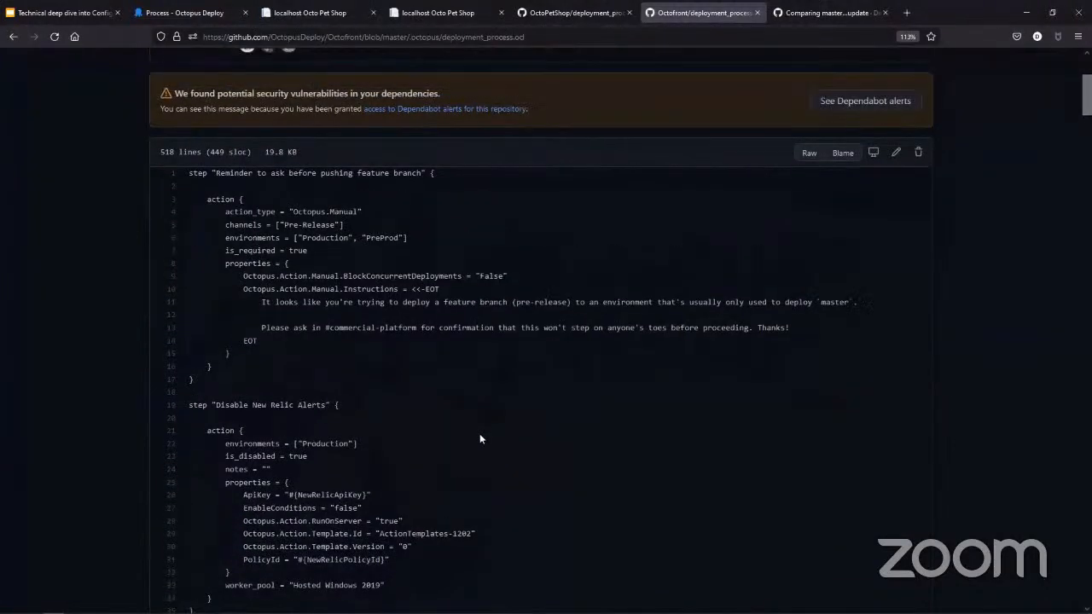
pyautogui.scroll(-1, 479, 439)
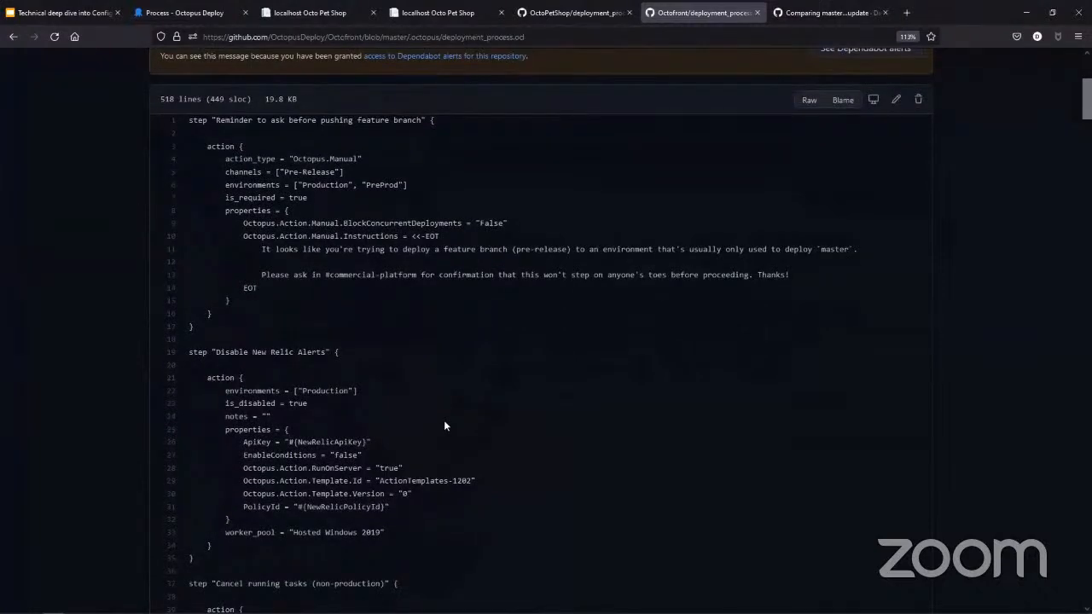
pyautogui.scroll(-2, 443, 422)
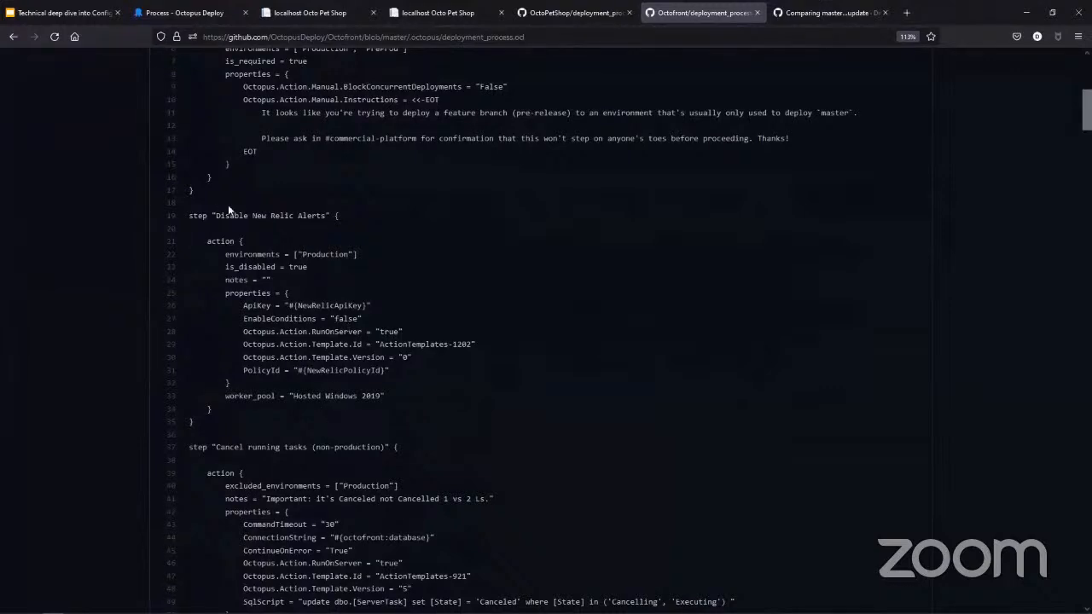
pyautogui.scroll(1, 344, 330)
pyautogui.scroll(3, 344, 330)
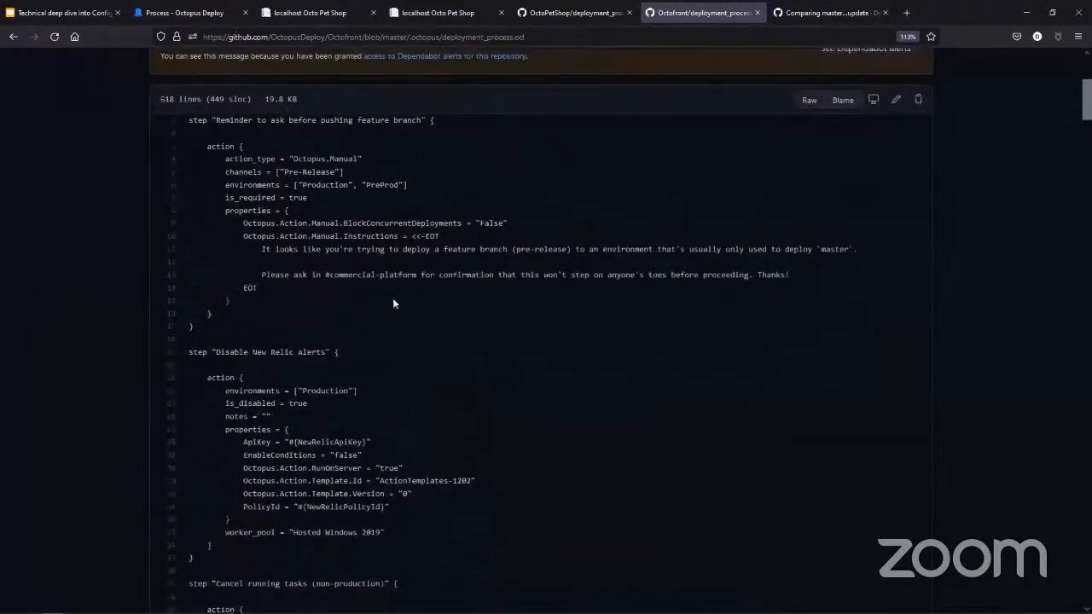
pyautogui.moveTo(391, 164); pyautogui.dragTo(216, 161)
pyautogui.scroll(-2, 214, 292)
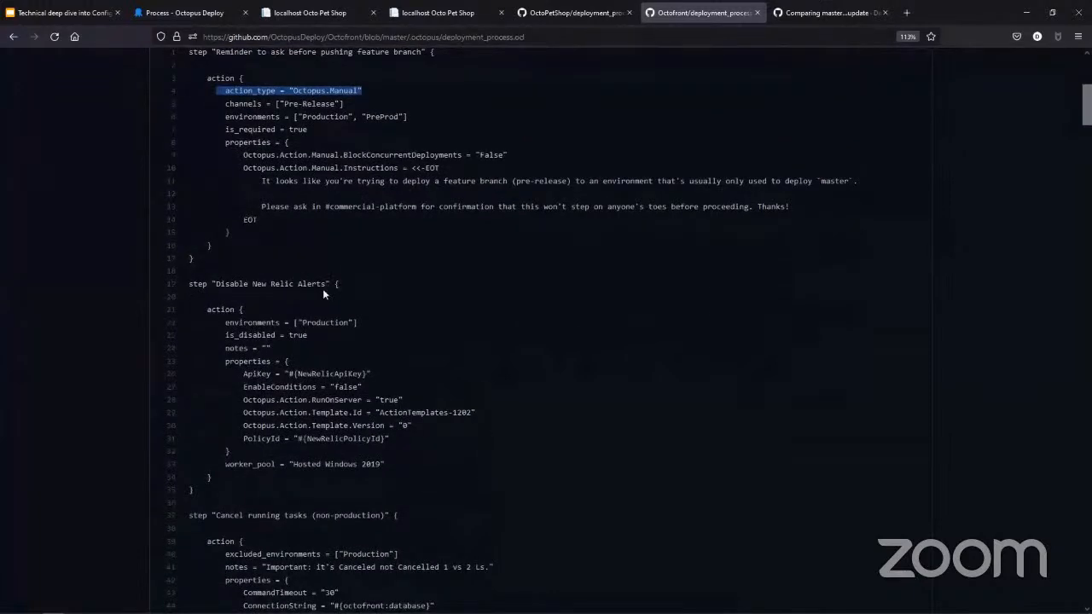
pyautogui.scroll(-3, 267, 463)
pyautogui.scroll(-1, 267, 463)
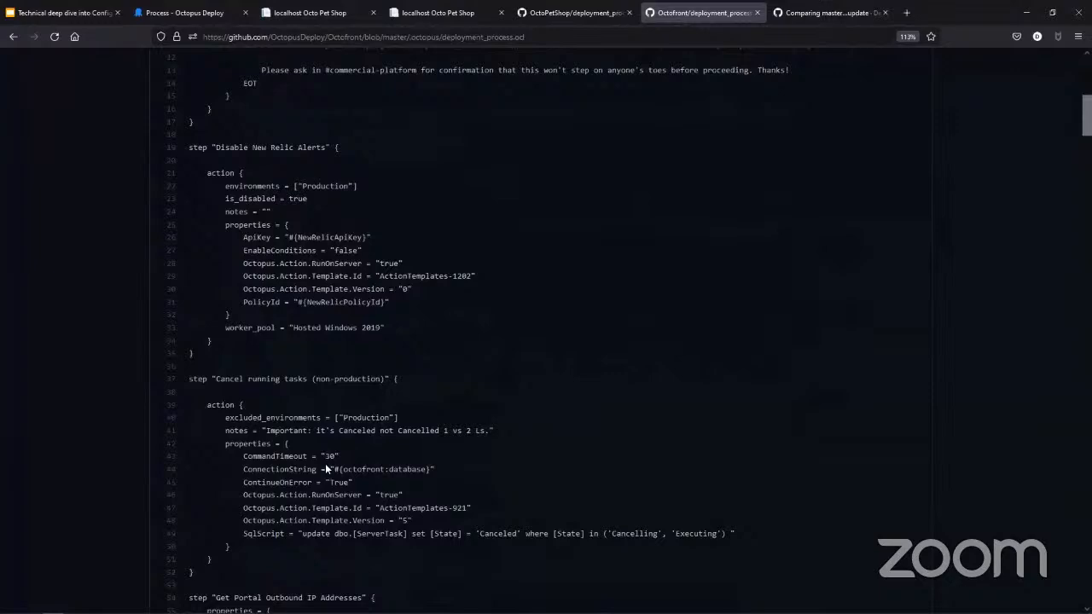
pyautogui.scroll(-7, 325, 468)
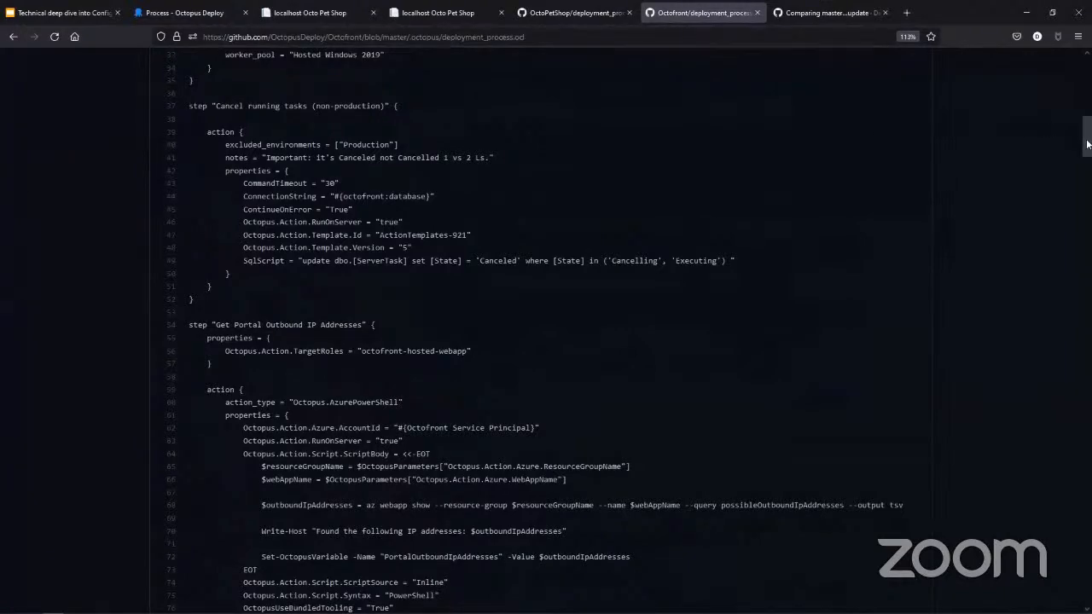
pyautogui.moveTo(1088, 144); pyautogui.dragTo(1058, 163)
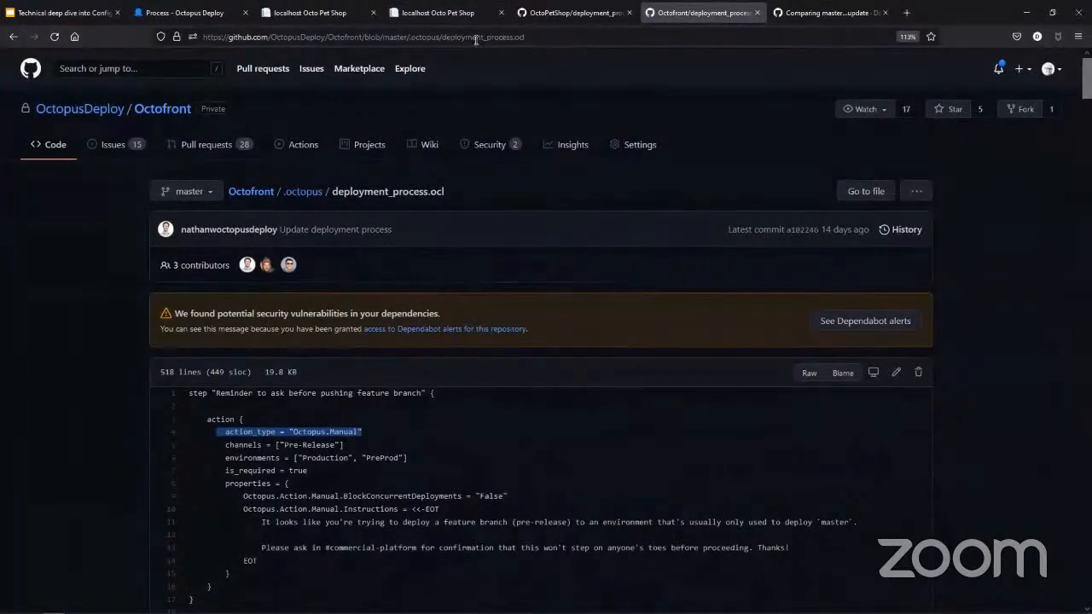
# - Return to the Technical deep dive into Config as Code presentation in Google Slides
pyautogui.click(202, 20)
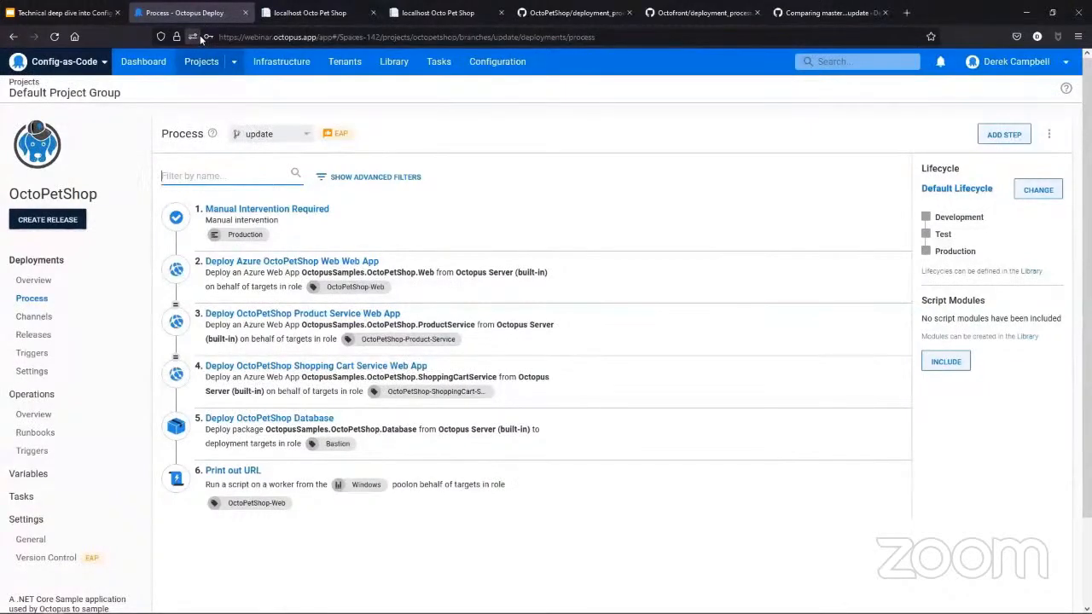
pyautogui.click(75, 14)
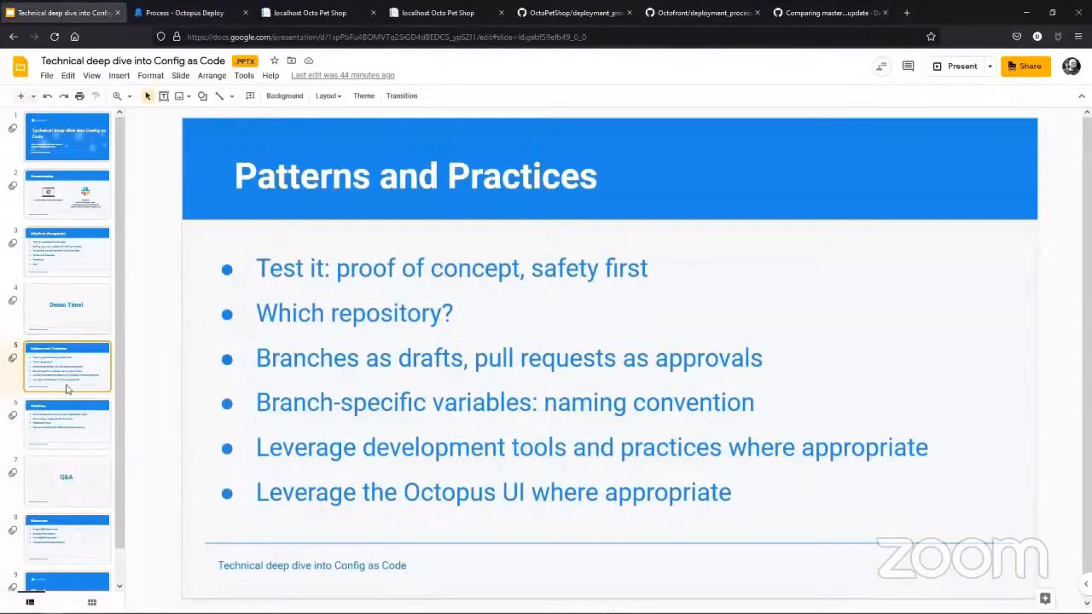